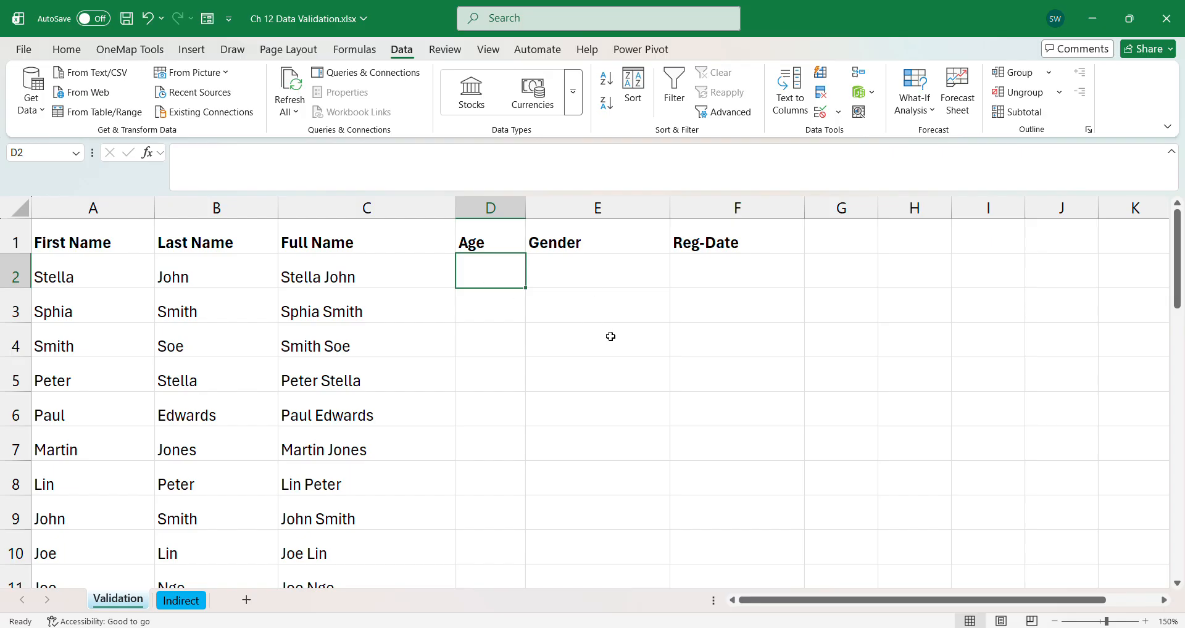
- Select the empty Age cells for all listed people, D2 through D13
{"action": "scroll", "coordinate": [611, 336], "scroll_direction": "down", "scroll_amount": 1}
{"action": "scroll", "coordinate": [611, 337], "scroll_direction": "down", "scroll_amount": 1}
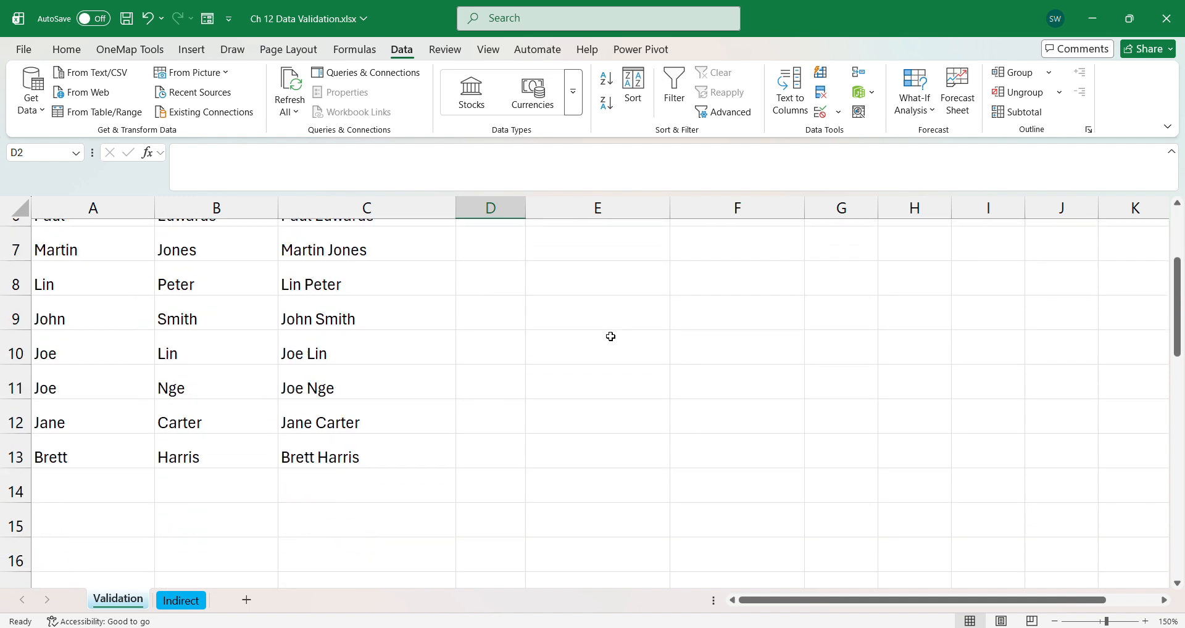
{"action": "scroll", "coordinate": [611, 336], "scroll_direction": "up", "scroll_amount": 2}
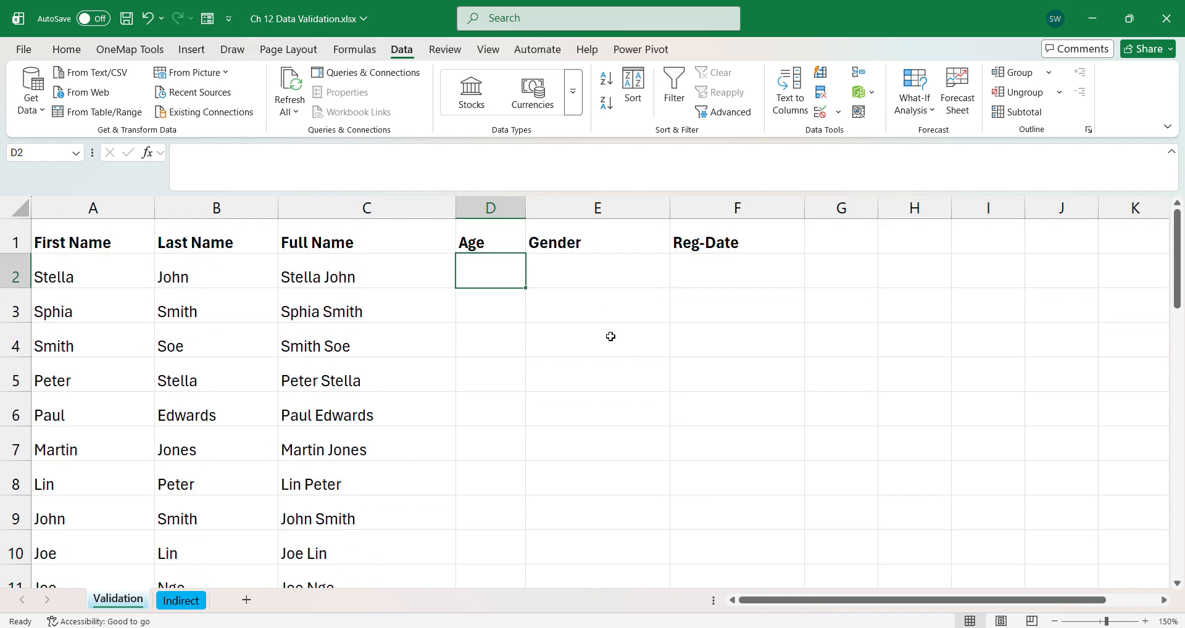
{"action": "scroll", "coordinate": [611, 336], "scroll_direction": "down", "scroll_amount": 1}
{"action": "scroll", "coordinate": [611, 337], "scroll_direction": "up", "scroll_amount": 2}
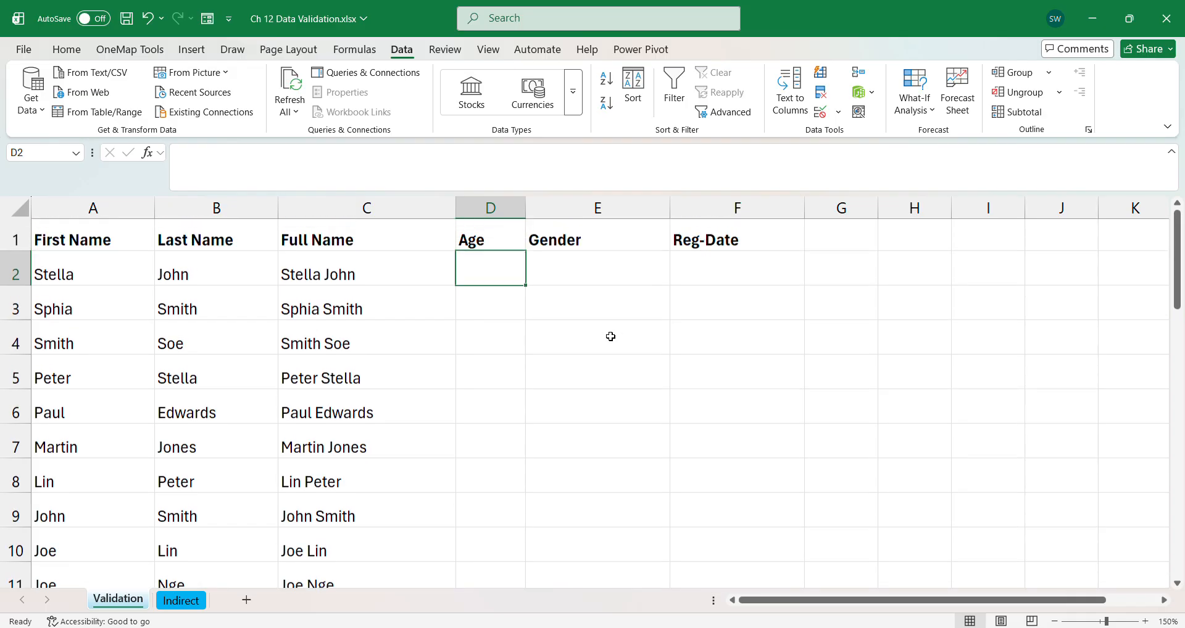
{"action": "scroll", "coordinate": [537, 419], "scroll_direction": "down", "scroll_amount": 1}
{"action": "scroll", "coordinate": [533, 437], "scroll_direction": "down", "scroll_amount": 1}
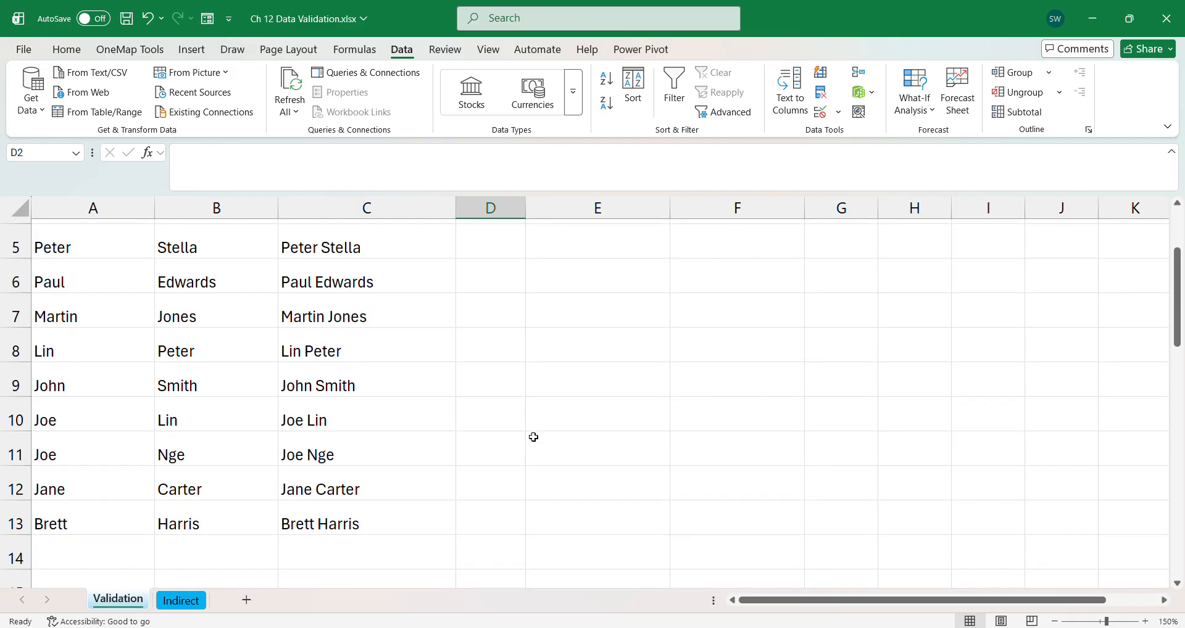
{"action": "left_click", "coordinate": [494, 527], "text": "shift"}
{"action": "scroll", "coordinate": [493, 527], "scroll_direction": "up", "scroll_amount": 2}
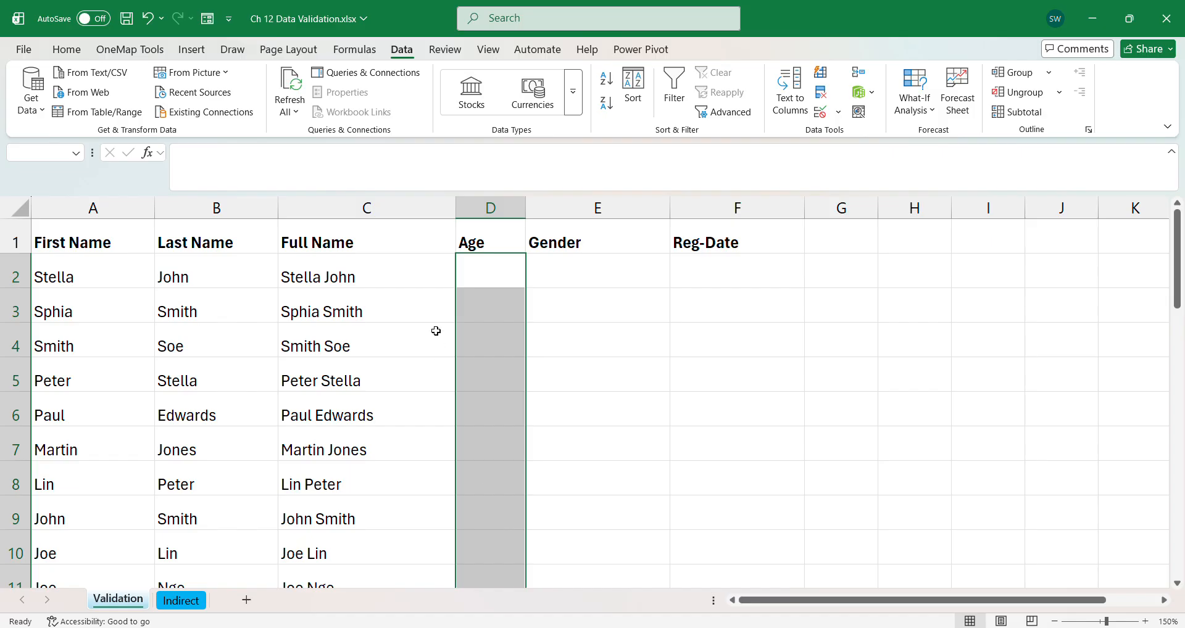
{"action": "scroll", "coordinate": [479, 410], "scroll_direction": "down", "scroll_amount": 2}
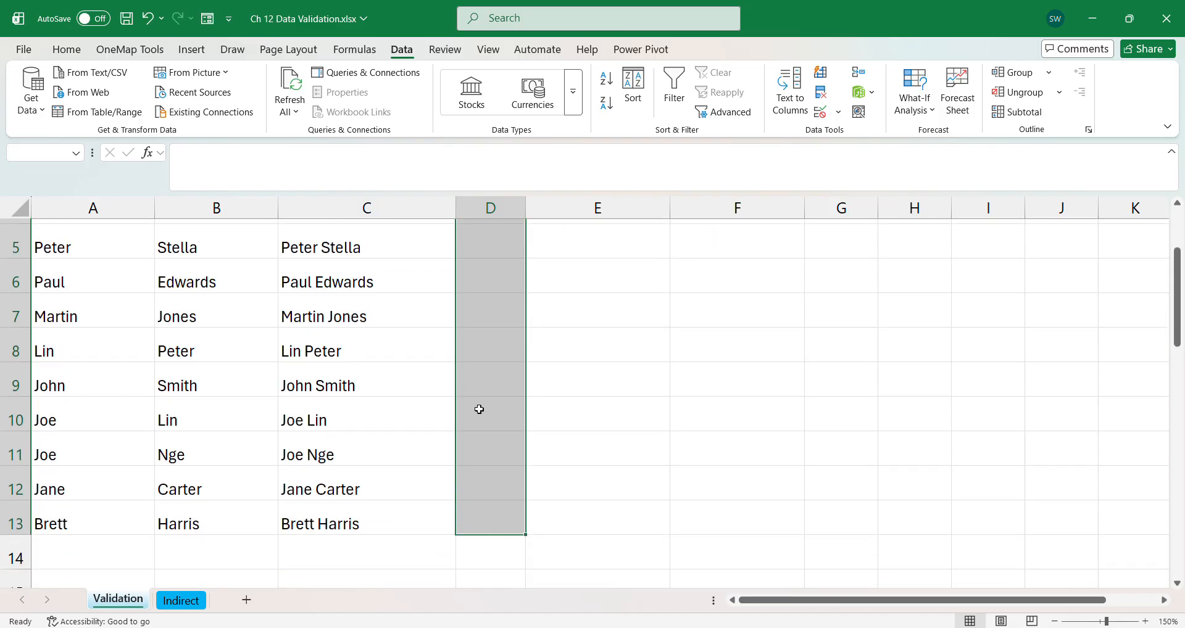
{"action": "scroll", "coordinate": [479, 409], "scroll_direction": "up", "scroll_amount": 2}
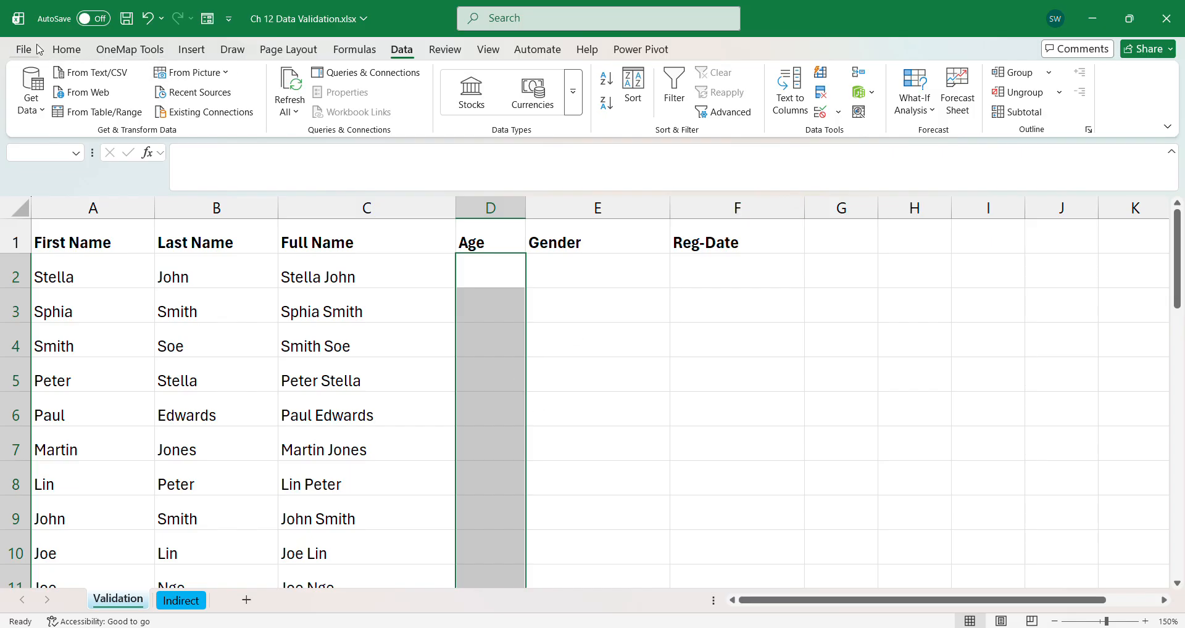
- Set a data validation rule on the selected Age cells allowing whole numbers between 5 and 120
{"action": "left_click", "coordinate": [844, 112]}
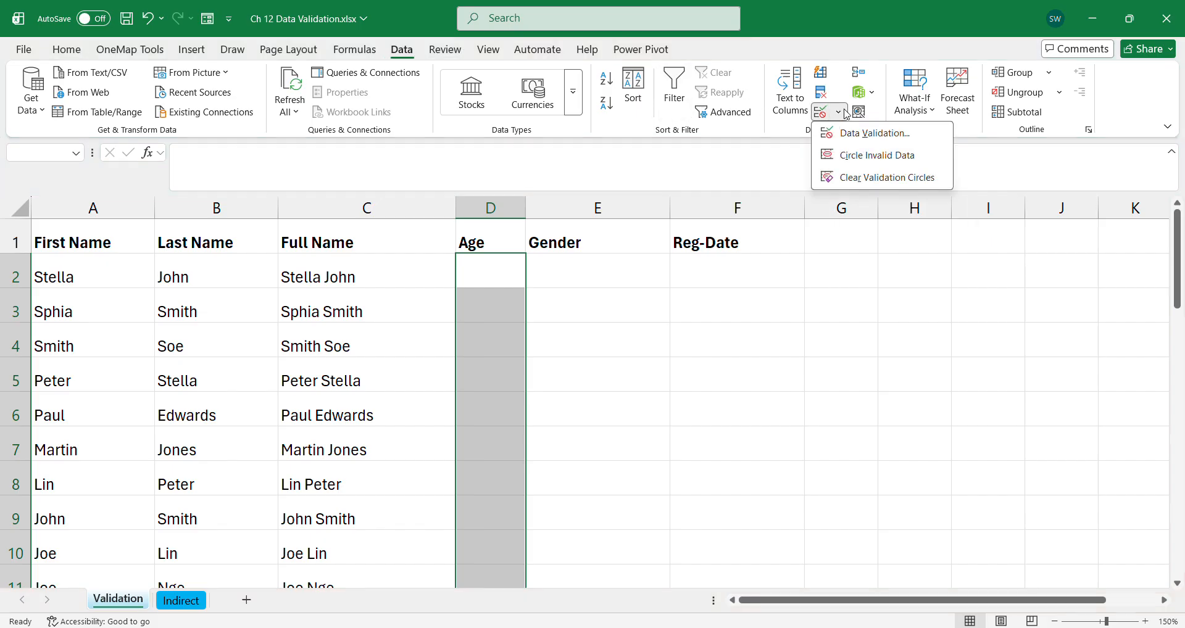
{"action": "left_click", "coordinate": [866, 137]}
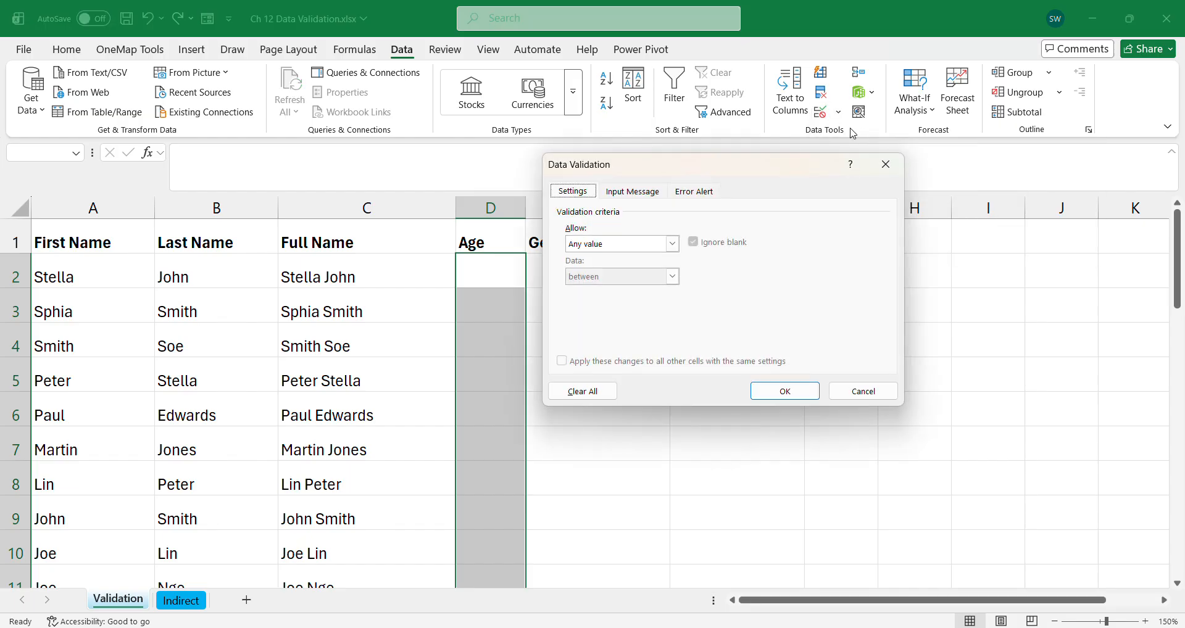
{"action": "left_click_drag", "start_coordinate": [724, 167], "coordinate": [685, 203]}
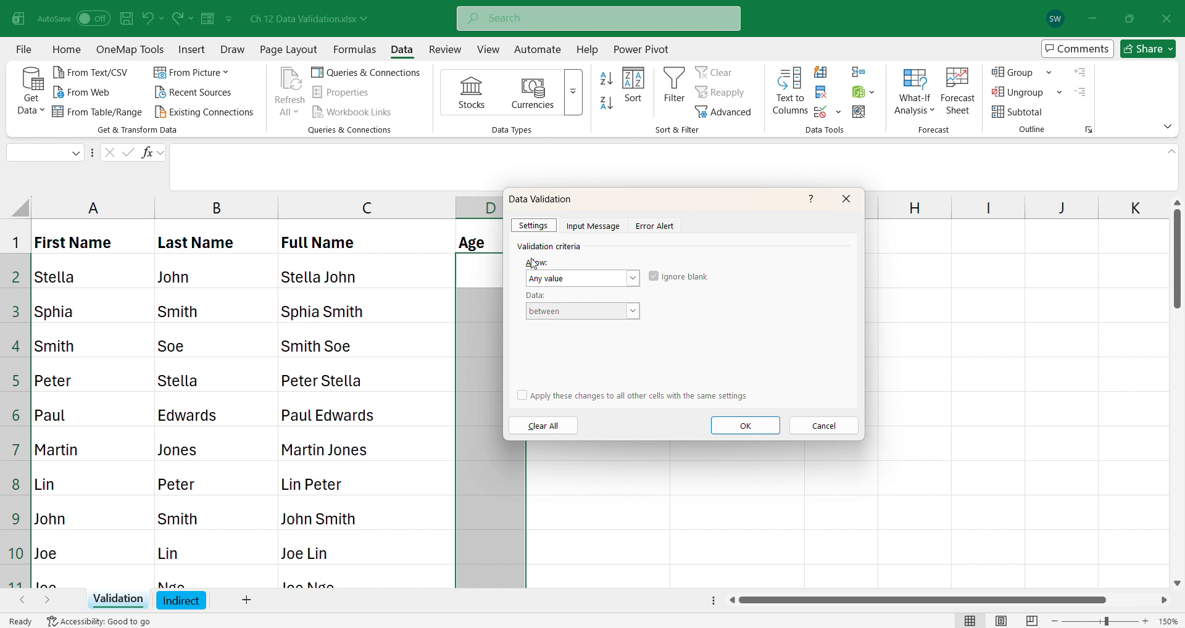
{"action": "left_click", "coordinate": [633, 278]}
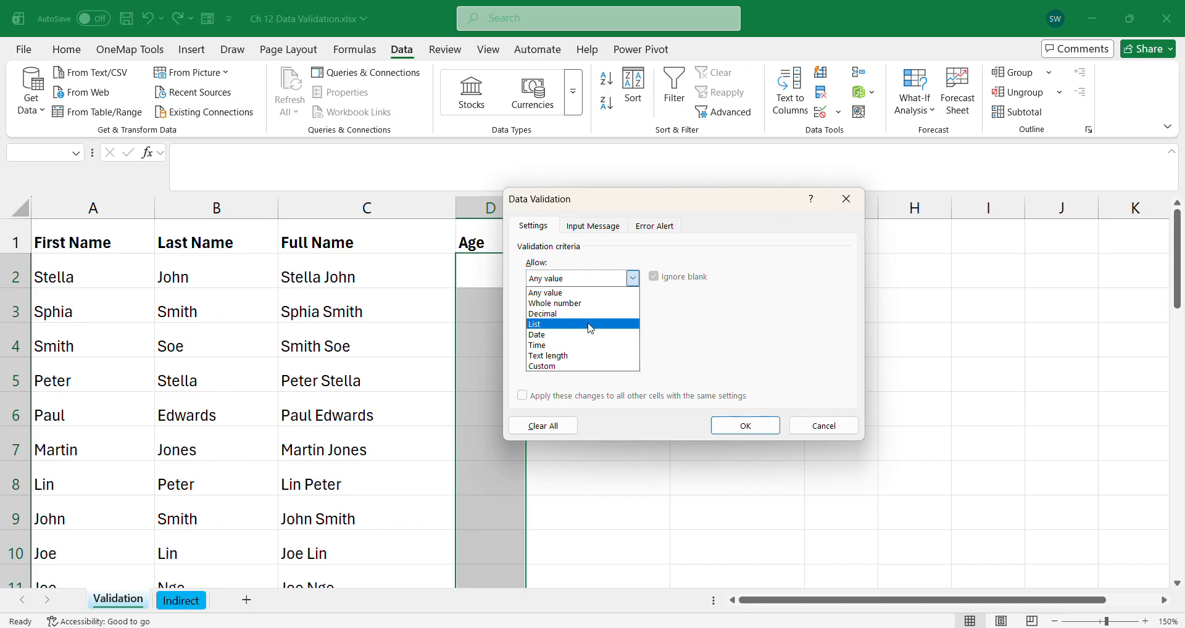
{"action": "left_click", "coordinate": [583, 303]}
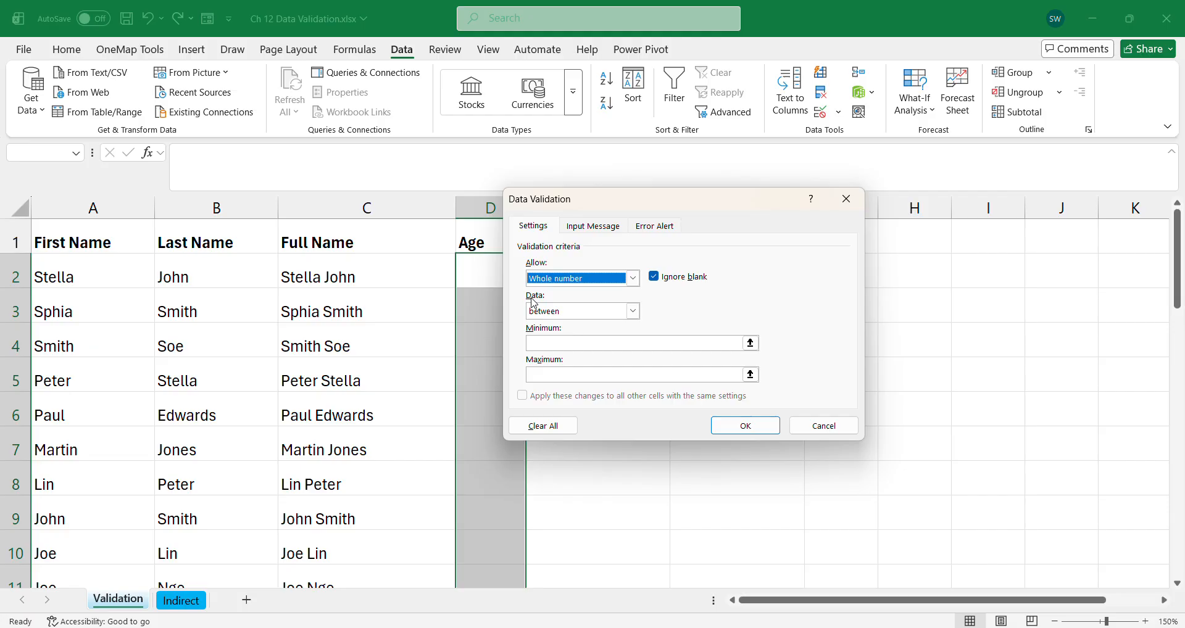
{"action": "left_click", "coordinate": [631, 313]}
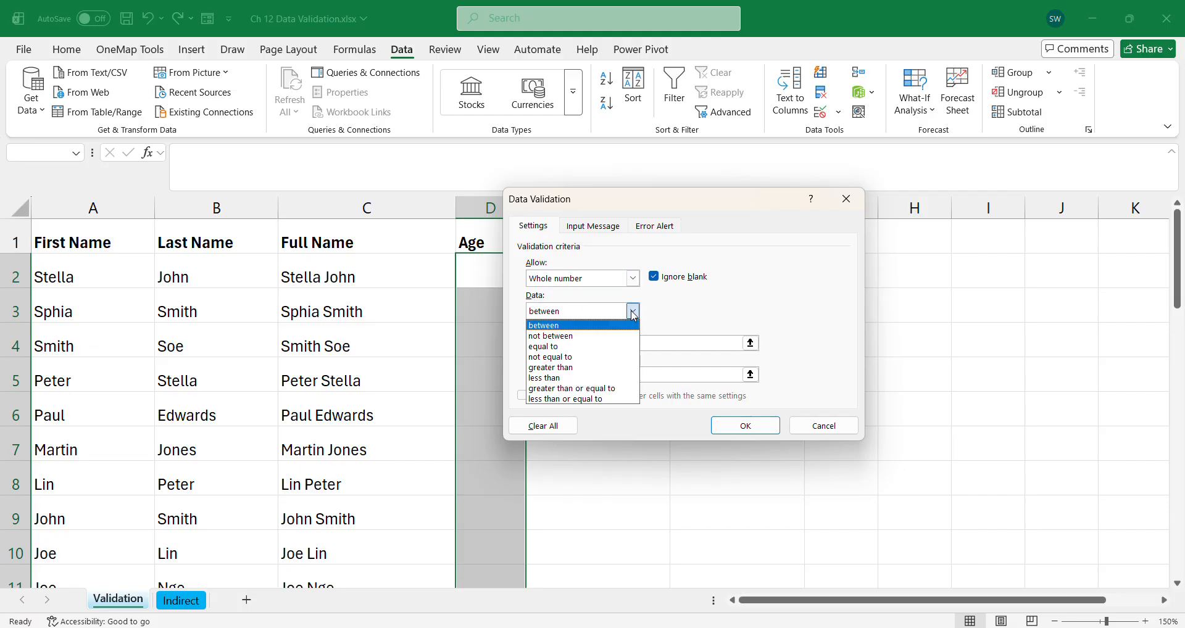
{"action": "left_click", "coordinate": [576, 326]}
{"action": "left_click", "coordinate": [584, 343]}
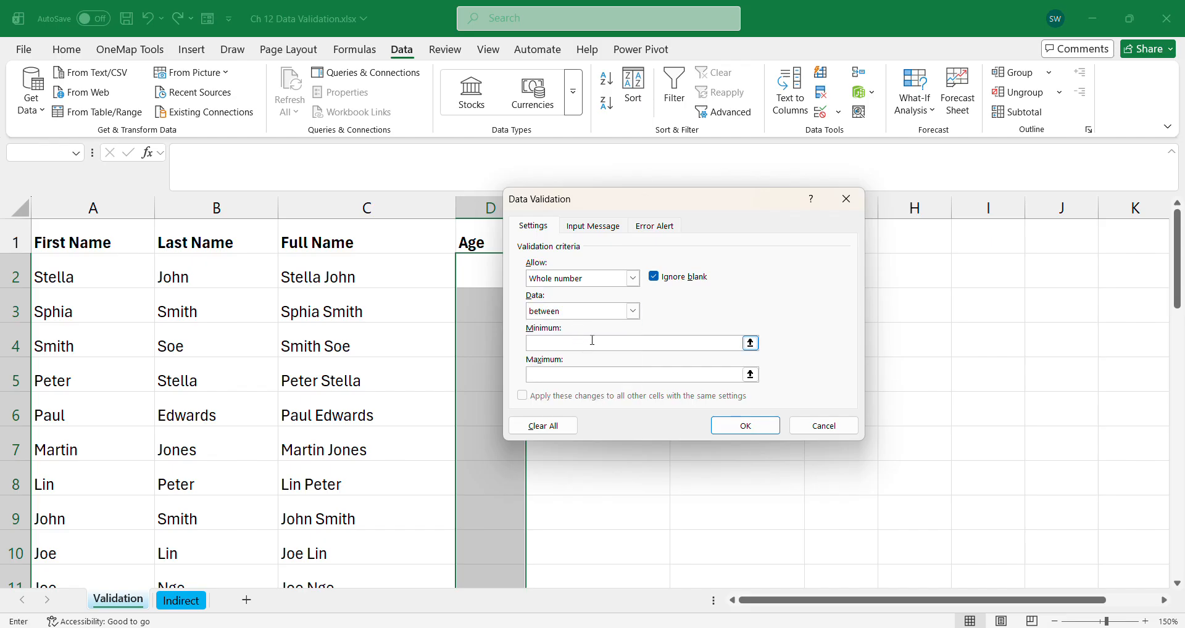
{"action": "type", "text": "0"}
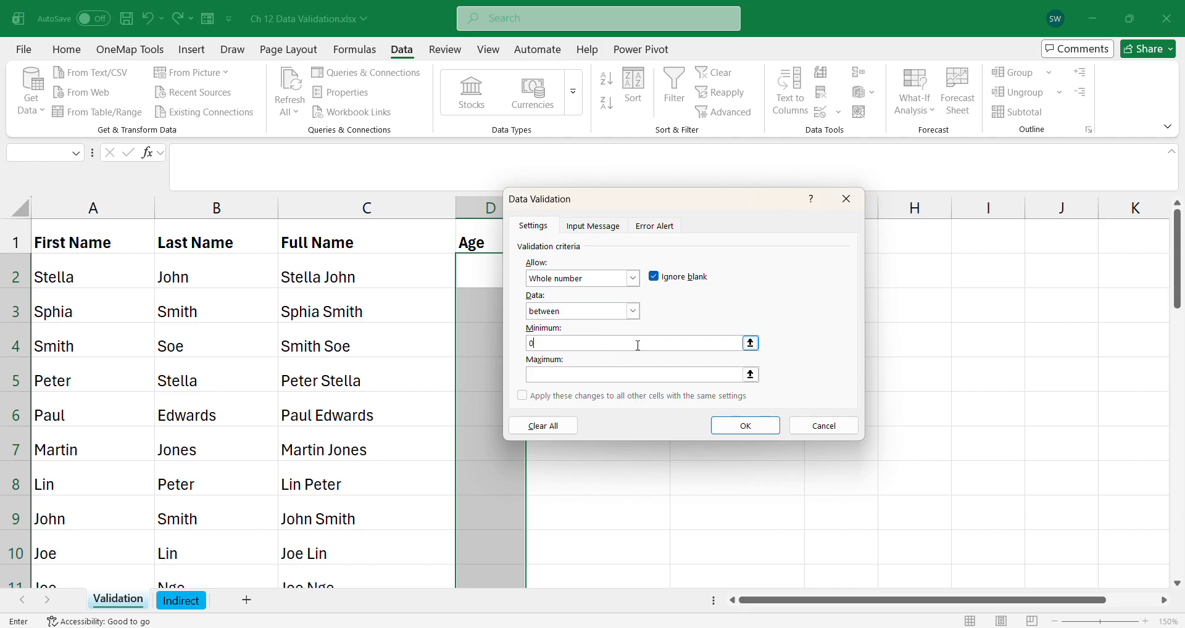
{"action": "key", "text": "BackSpace"}
{"action": "type", "text": "5"}
{"action": "key", "text": "Tab"}
{"action": "type", "text": "120"}
- Add a validation input message titled "Insert Age!" with the text "Please insert age in whole number."
{"action": "left_click", "coordinate": [594, 226]}
{"action": "left_click", "coordinate": [558, 299]}
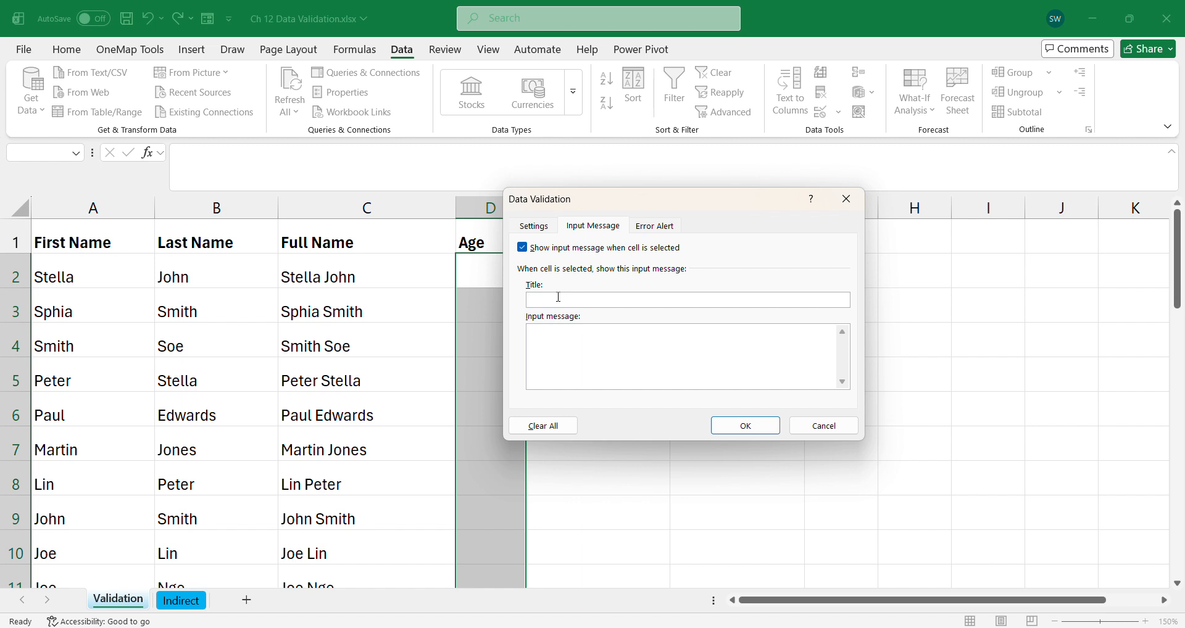
{"action": "type", "text": "Insert Age!"}
{"action": "left_click", "coordinate": [590, 345]}
{"action": "type", "text": "Please insert age in whole number"}
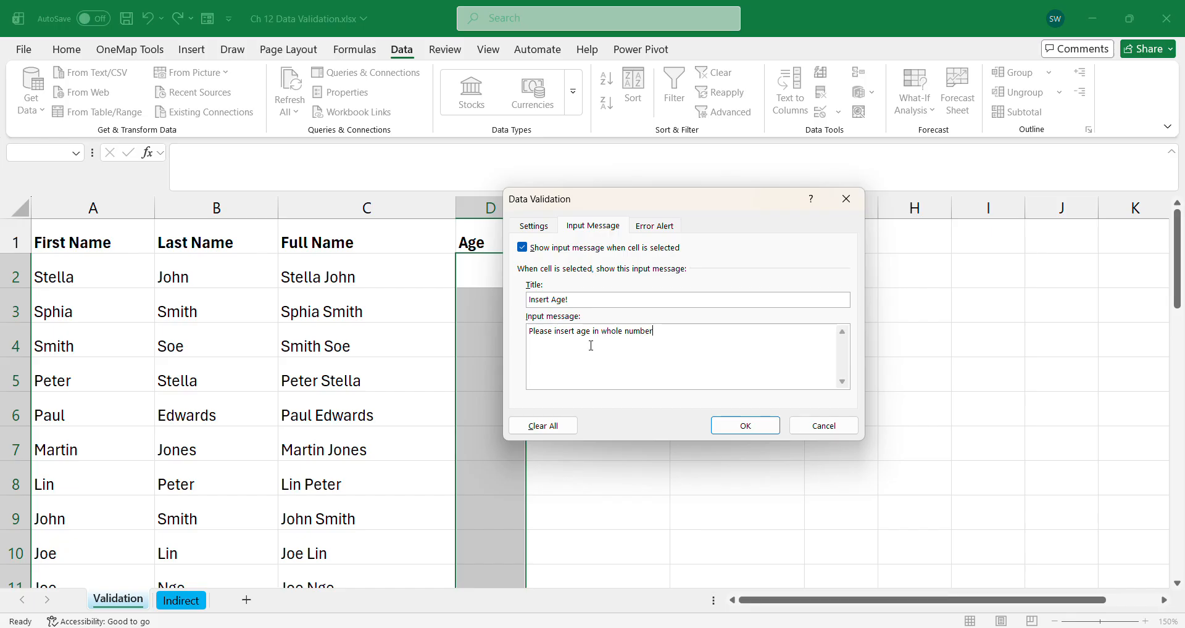
{"action": "type", "text": "."}
- Preview the Stop, Warning and Information styles for the Age validation's error alert
{"action": "left_click", "coordinate": [674, 225]}
{"action": "left_click", "coordinate": [656, 301]}
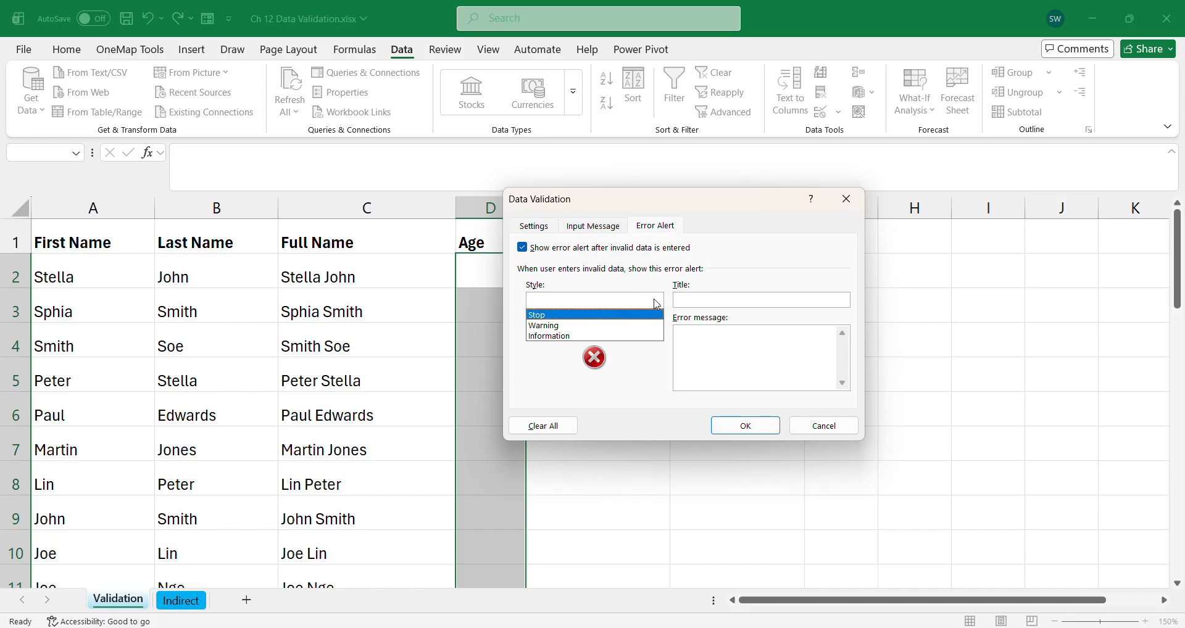
{"action": "left_click", "coordinate": [655, 325]}
{"action": "left_click", "coordinate": [657, 300]}
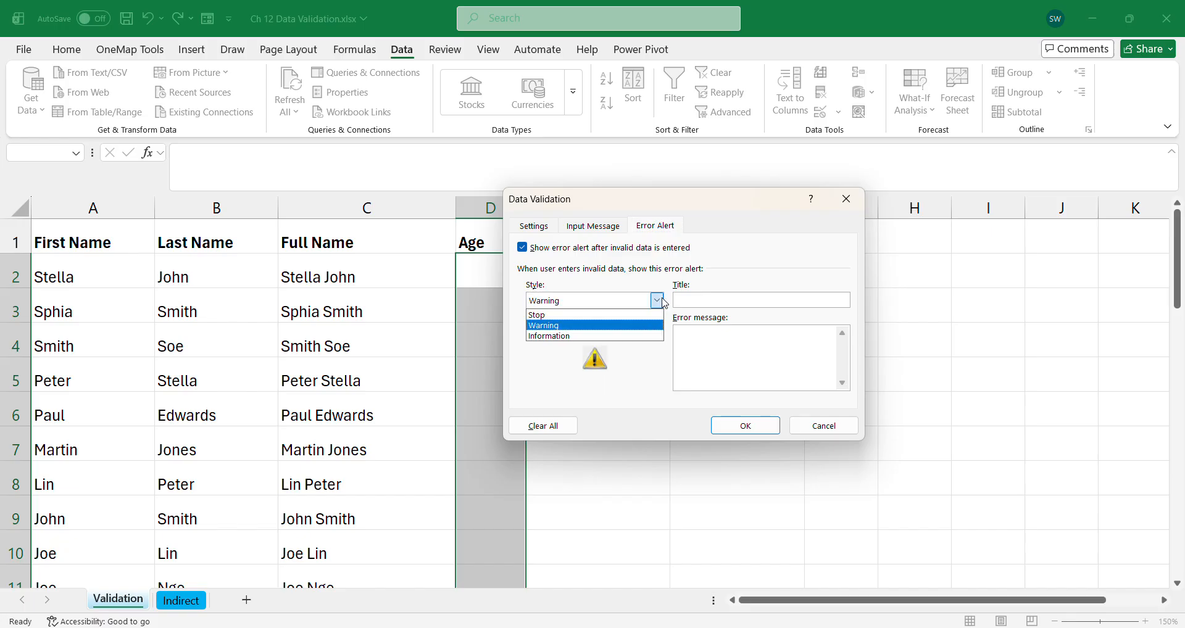
{"action": "left_click", "coordinate": [638, 335]}
{"action": "left_click", "coordinate": [657, 301]}
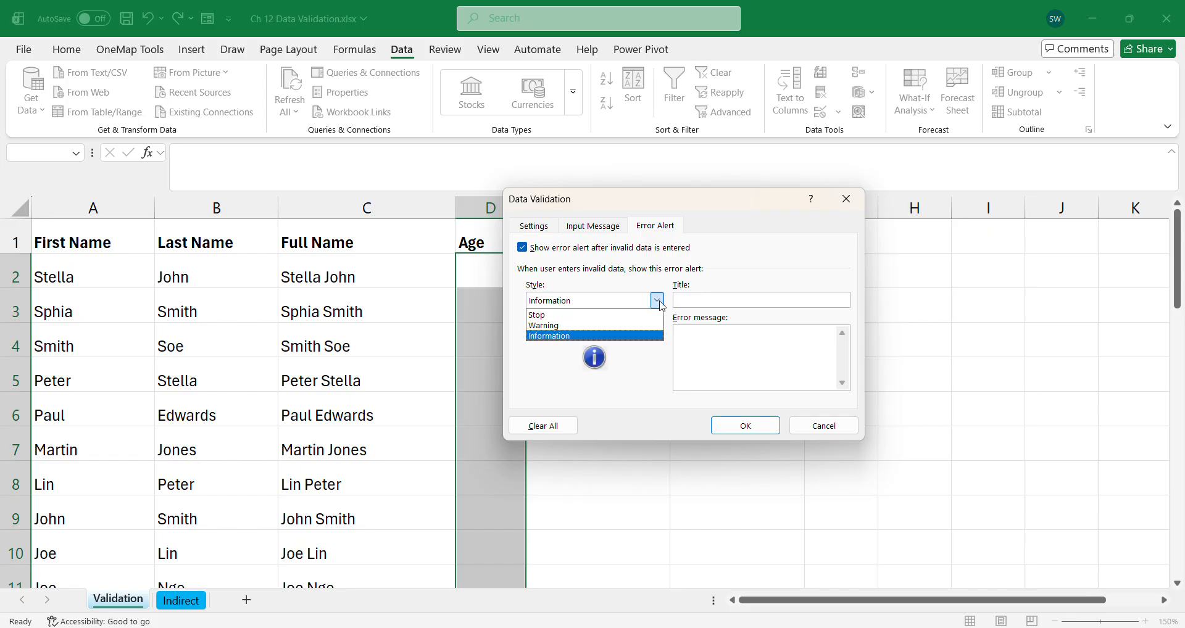
{"action": "left_click", "coordinate": [627, 316]}
{"action": "left_click", "coordinate": [656, 300]}
{"action": "left_click", "coordinate": [603, 315]}
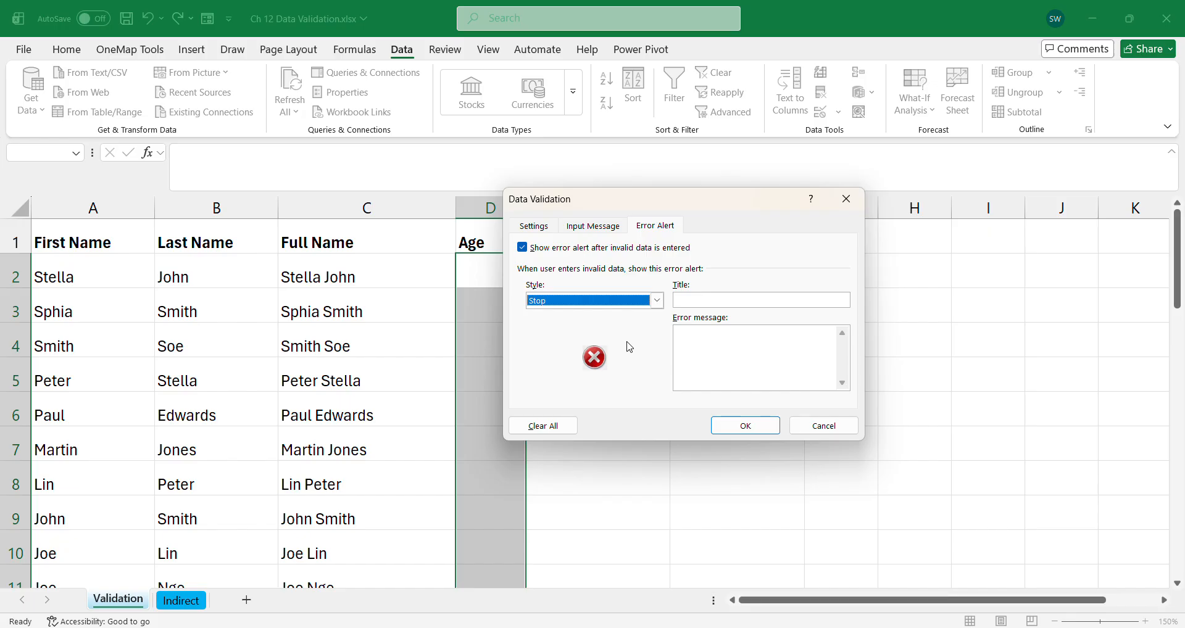
{"action": "left_click", "coordinate": [657, 301]}
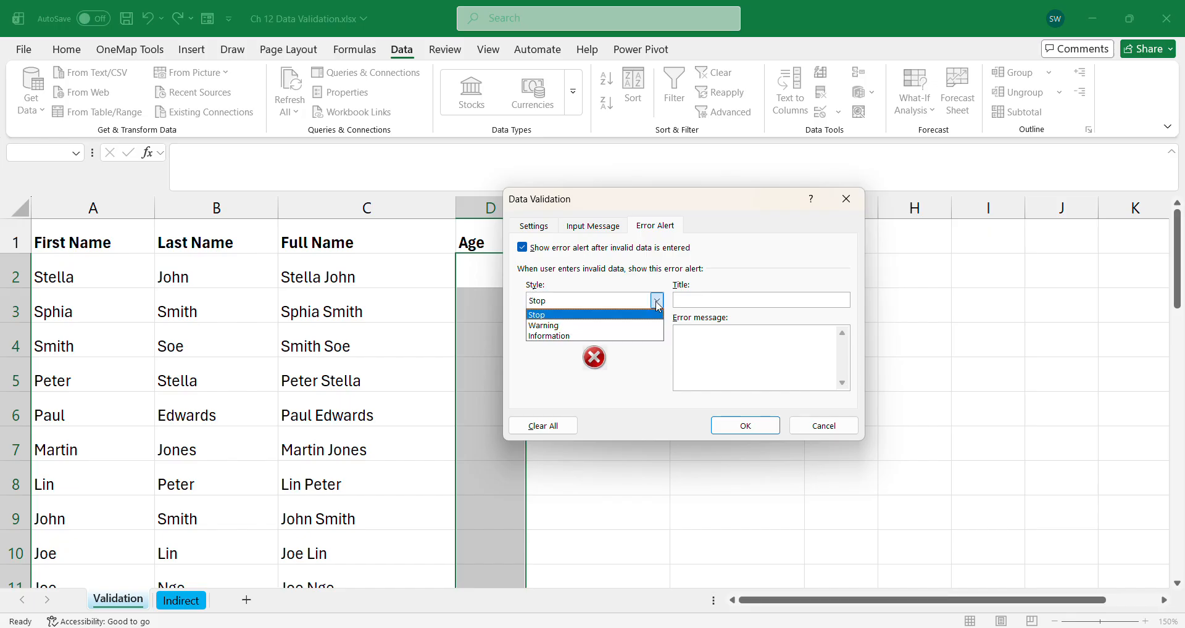
{"action": "left_click", "coordinate": [633, 327]}
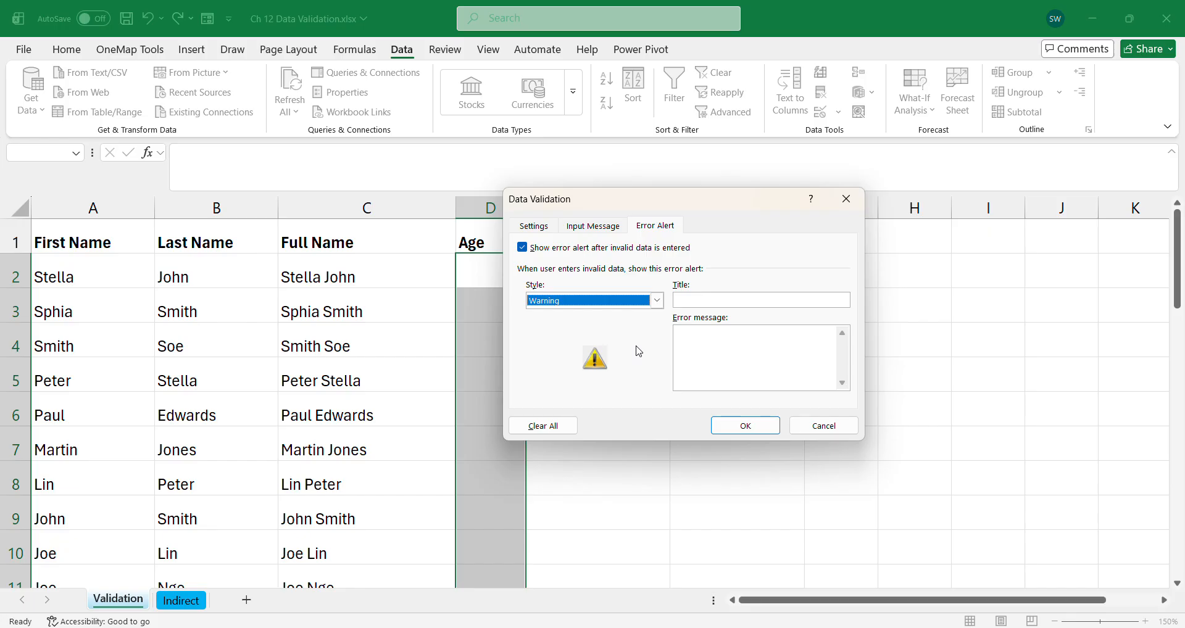
- Set a Stop error alert titled "Insert Valid Number!" with the message "Please insert whole number between 5 and 120!" and apply the validation
{"action": "left_click", "coordinate": [655, 305]}
{"action": "left_click", "coordinate": [593, 315]}
{"action": "left_click", "coordinate": [711, 302]}
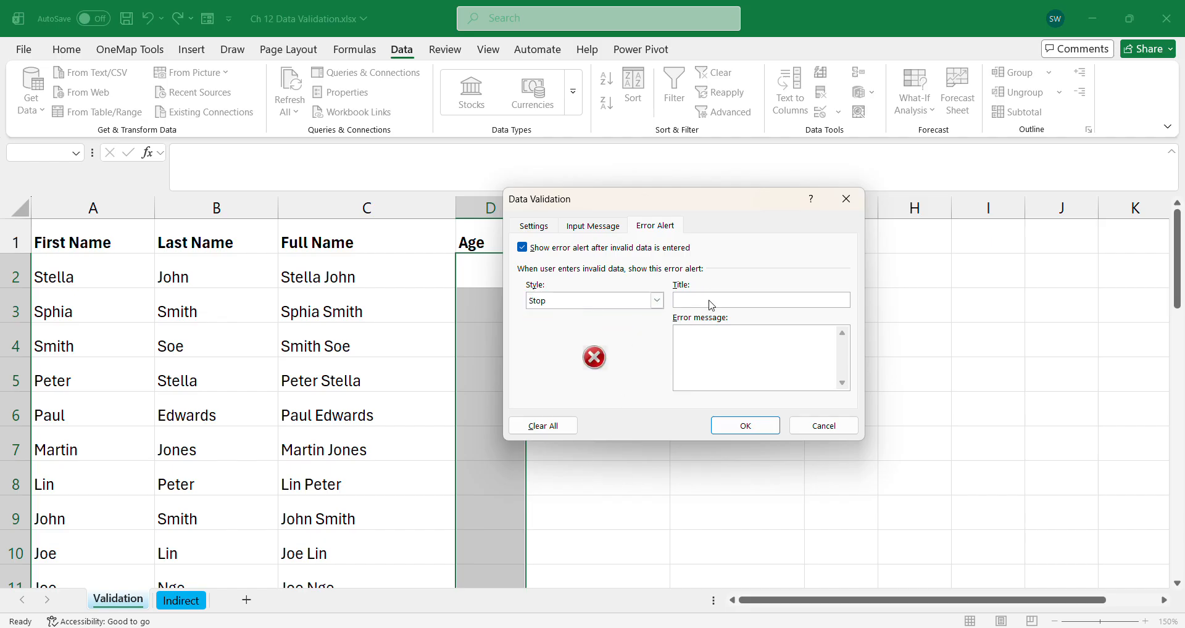
{"action": "type", "text": "Insert Valid NumberPlease insert"}
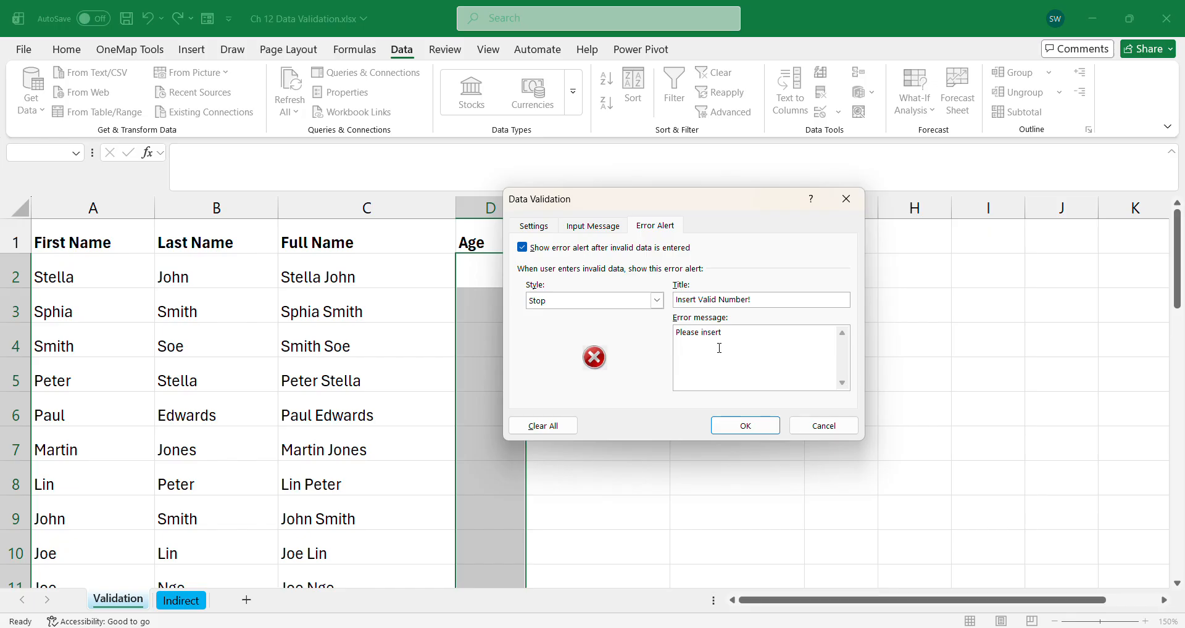
{"action": "type", "text": "al"}
{"action": "key", "text": "BackSpace"}
{"action": "key", "text": "BackSpace"}
{"action": "key", "text": "BackSpace"}
{"action": "type", "text": "whole number between 5 and 120!"}
{"action": "left_click", "coordinate": [742, 426]}
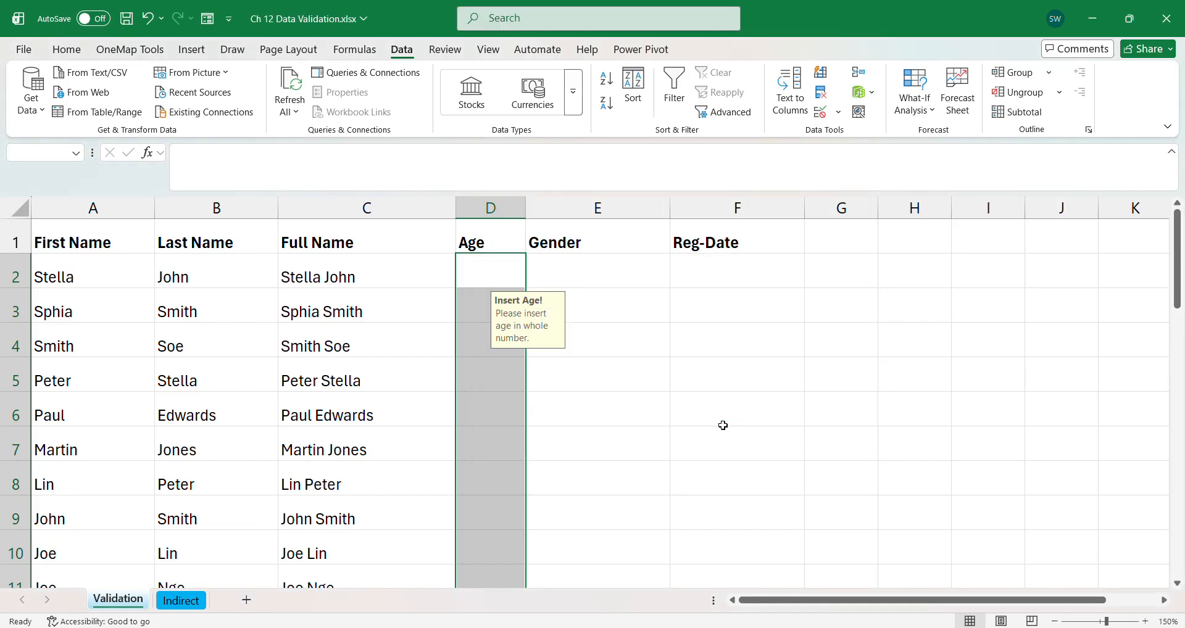
- Try to enter the decimal age 2.3 in D2 to test the validation rule, and choose to retry
{"action": "left_click", "coordinate": [621, 277]}
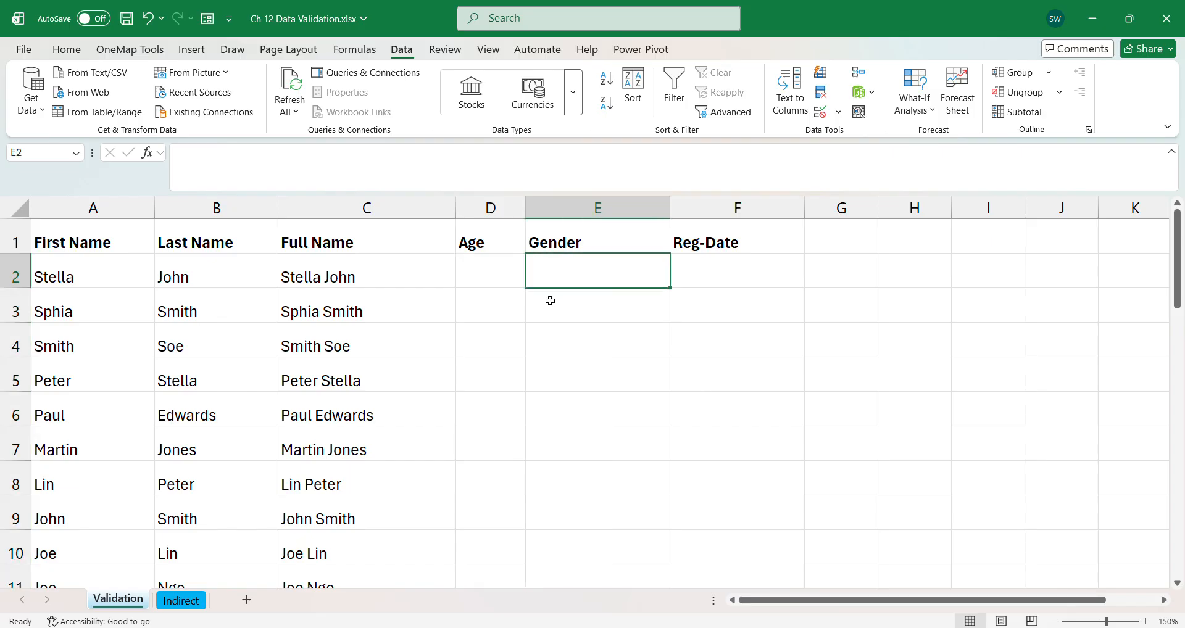
{"action": "left_click", "coordinate": [496, 275]}
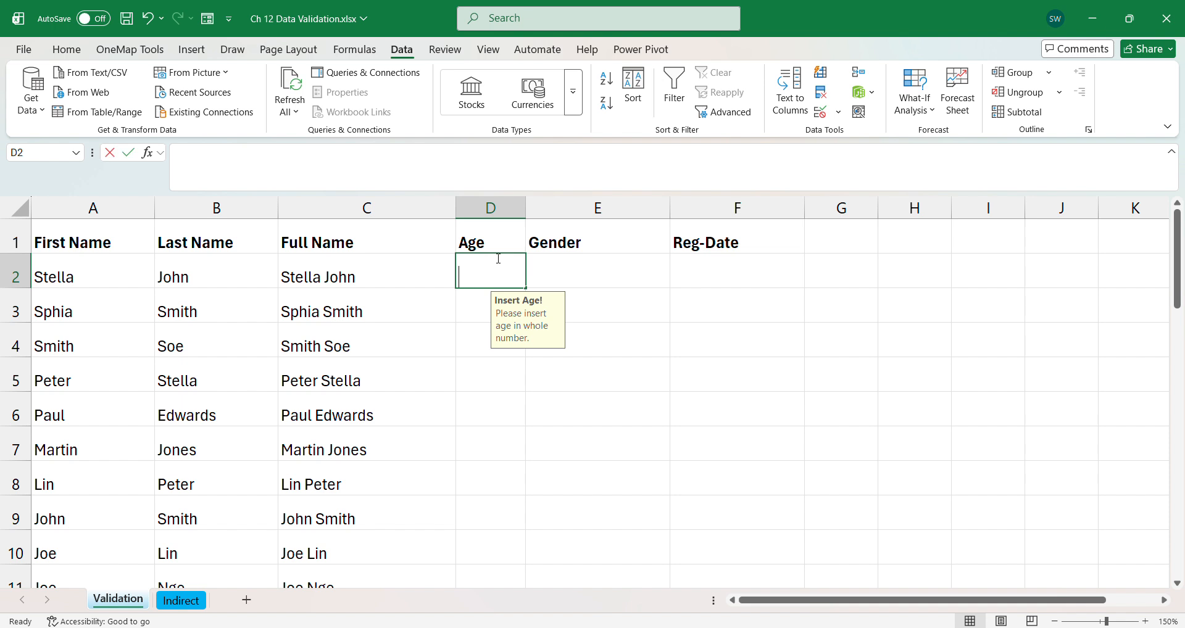
{"action": "type", "text": "2.3"}
{"action": "key", "text": "Return"}
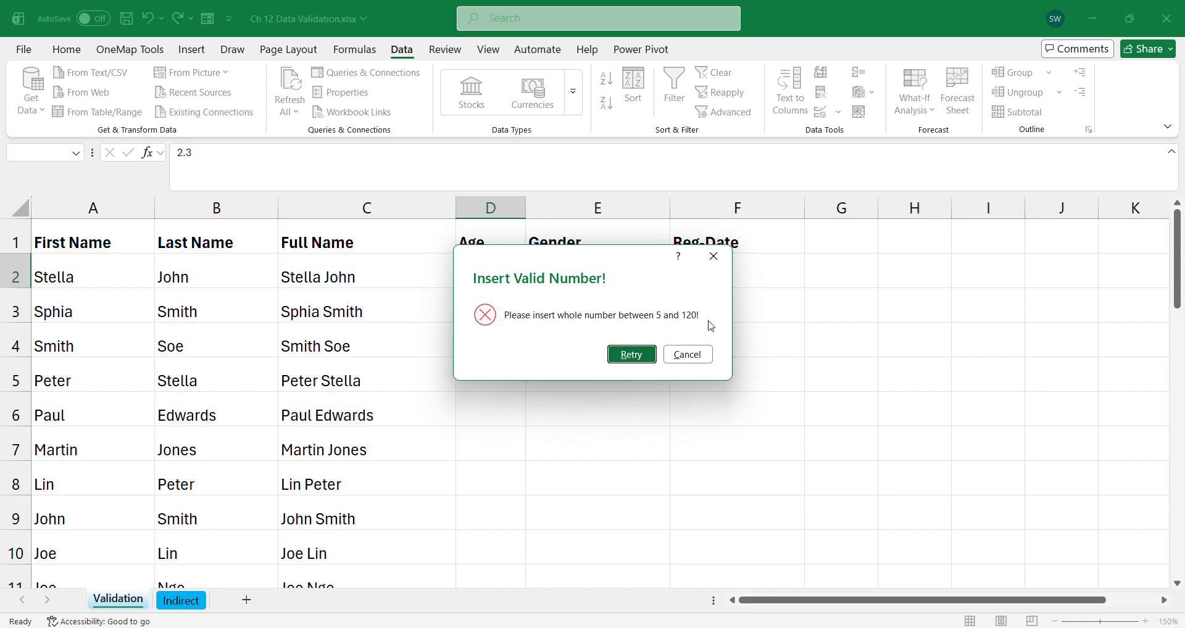
{"action": "left_click", "coordinate": [634, 359]}
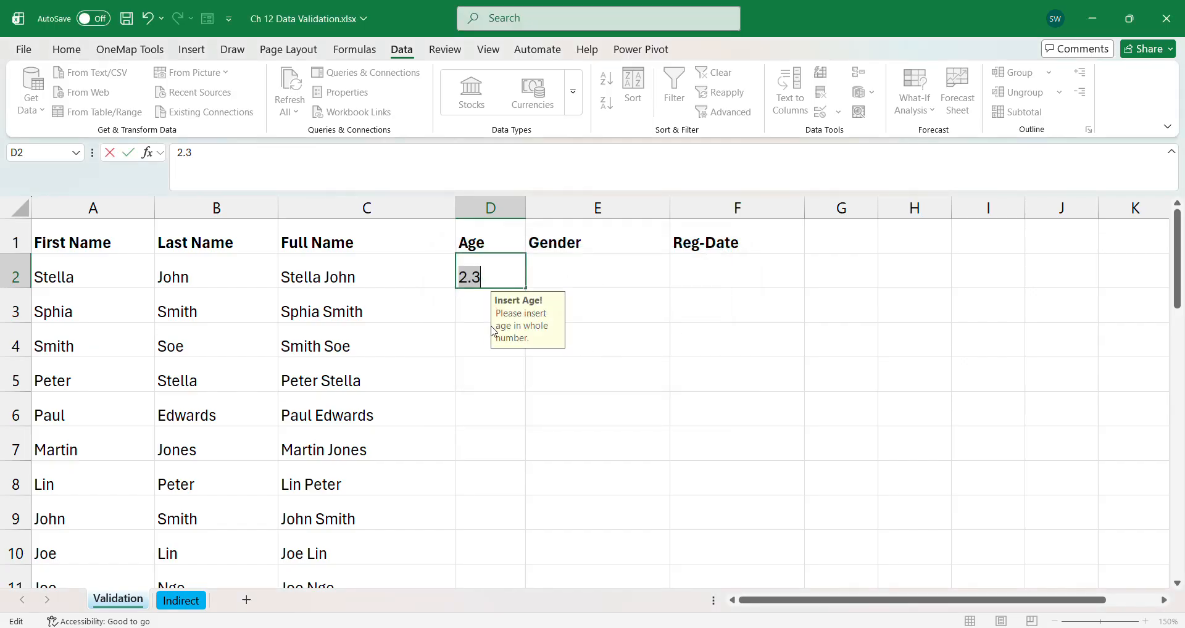
- Enter the ages 5, 6 and 120 in cells D2 to D4
{"action": "type", "text": "5"}
{"action": "key", "text": "Return"}
{"action": "type", "text": "6"}
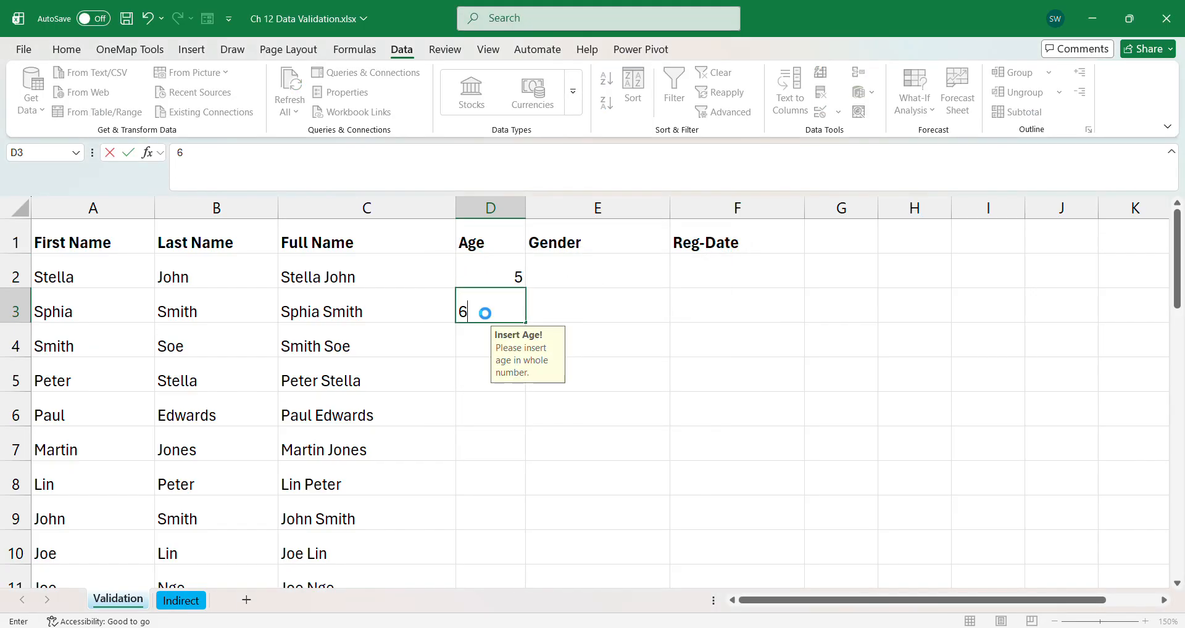
{"action": "key", "text": "Return"}
{"action": "type", "text": "120"}
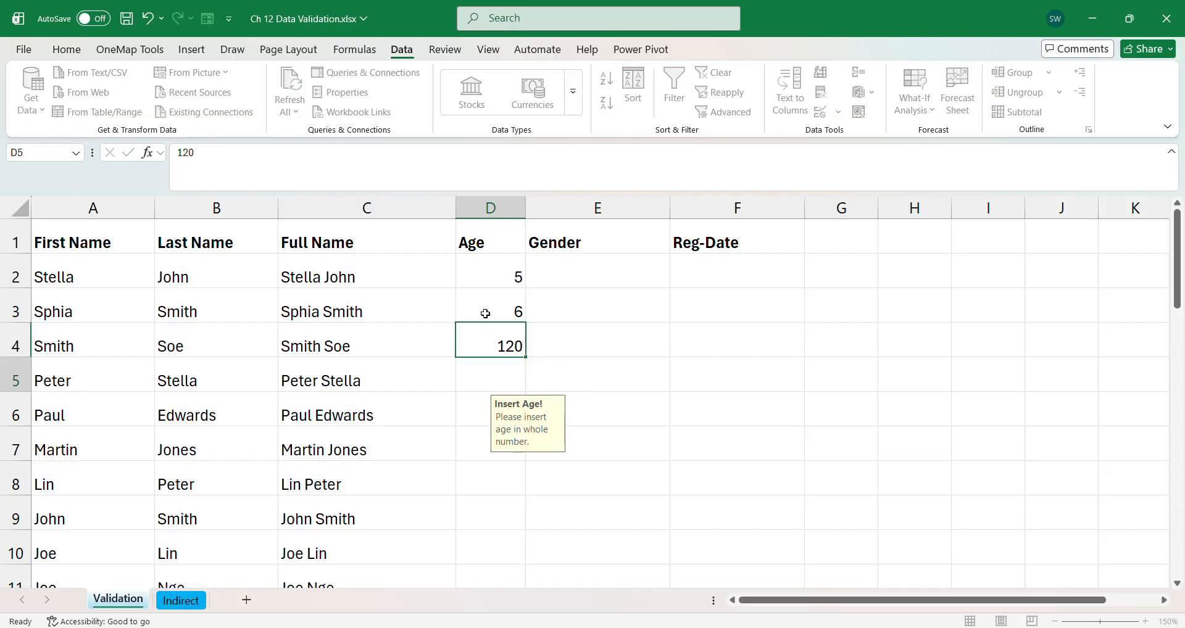
{"action": "key", "text": "Return"}
- Test the upper age limit in D5 with 121, and enter 100 instead
{"action": "type", "text": "121"}
{"action": "key", "text": "Return"}
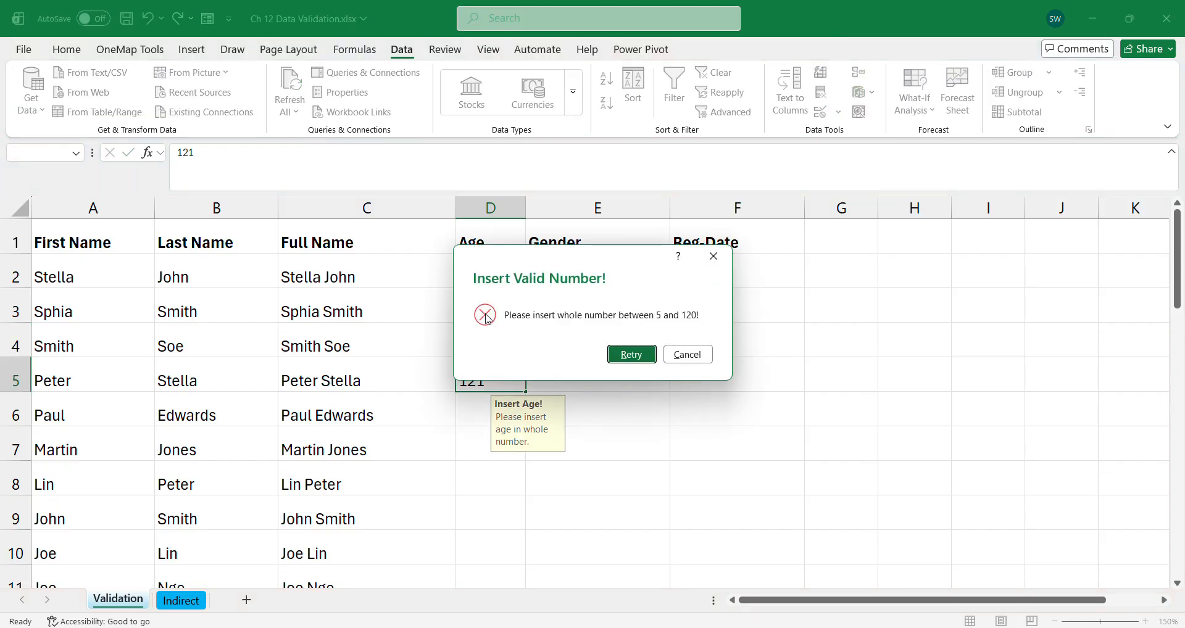
{"action": "left_click", "coordinate": [621, 357]}
{"action": "type", "text": "100"}
{"action": "key", "text": "Return"}
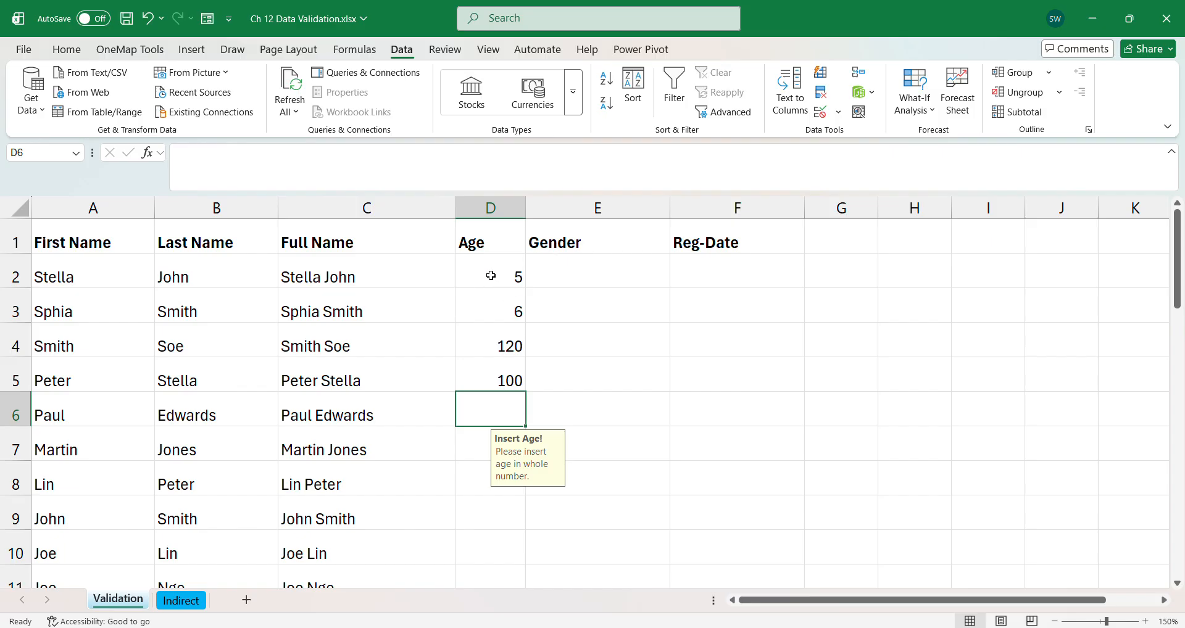
- Apply a list validation with the source "Male, Female, Others" to the Gender cells from E2 down to the last record
{"action": "left_click", "coordinate": [557, 275]}
{"action": "scroll", "coordinate": [579, 449], "scroll_direction": "down", "scroll_amount": 2}
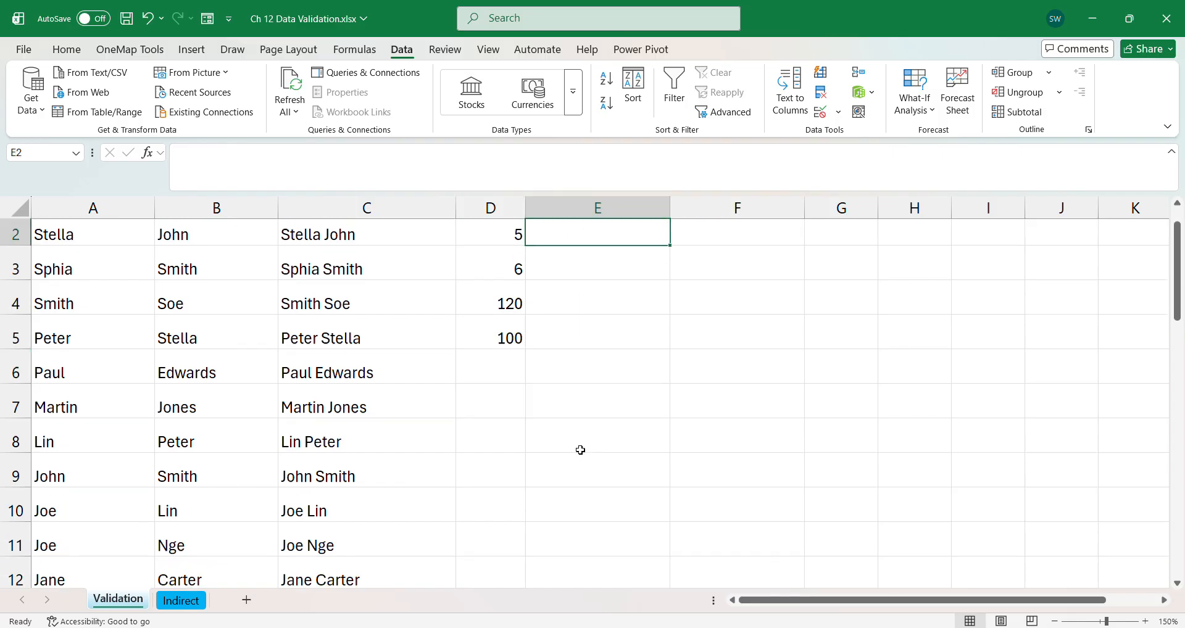
{"action": "left_click", "coordinate": [593, 514], "text": "shift"}
{"action": "scroll", "coordinate": [593, 514], "scroll_direction": "up", "scroll_amount": 2}
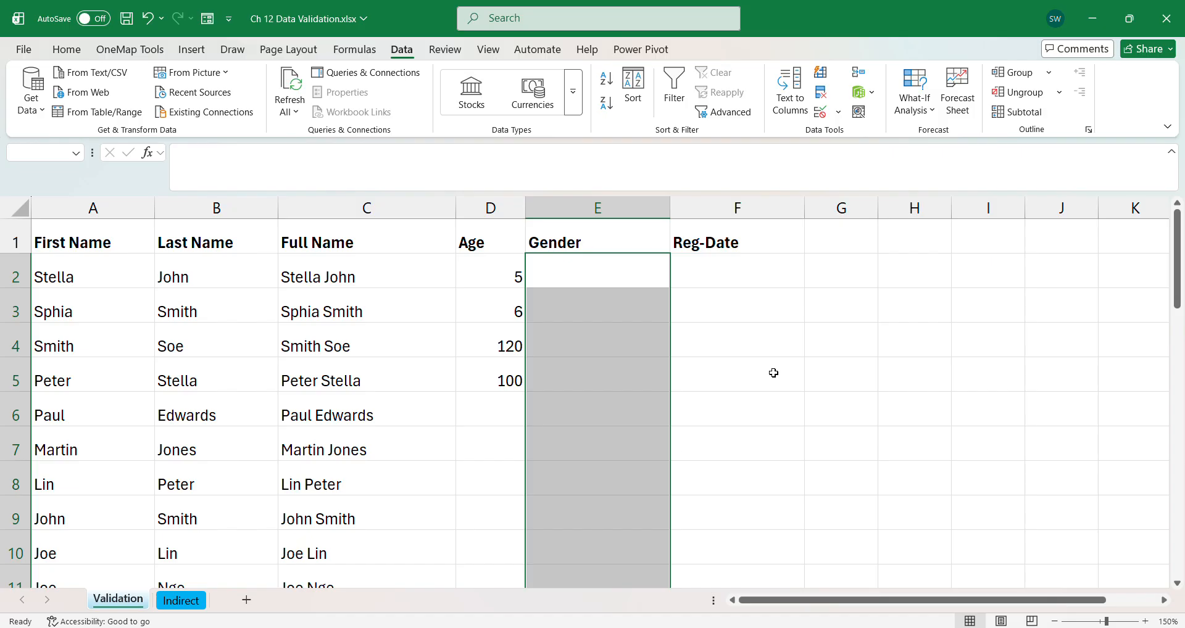
{"action": "left_click", "coordinate": [838, 112]}
{"action": "left_click", "coordinate": [854, 134]}
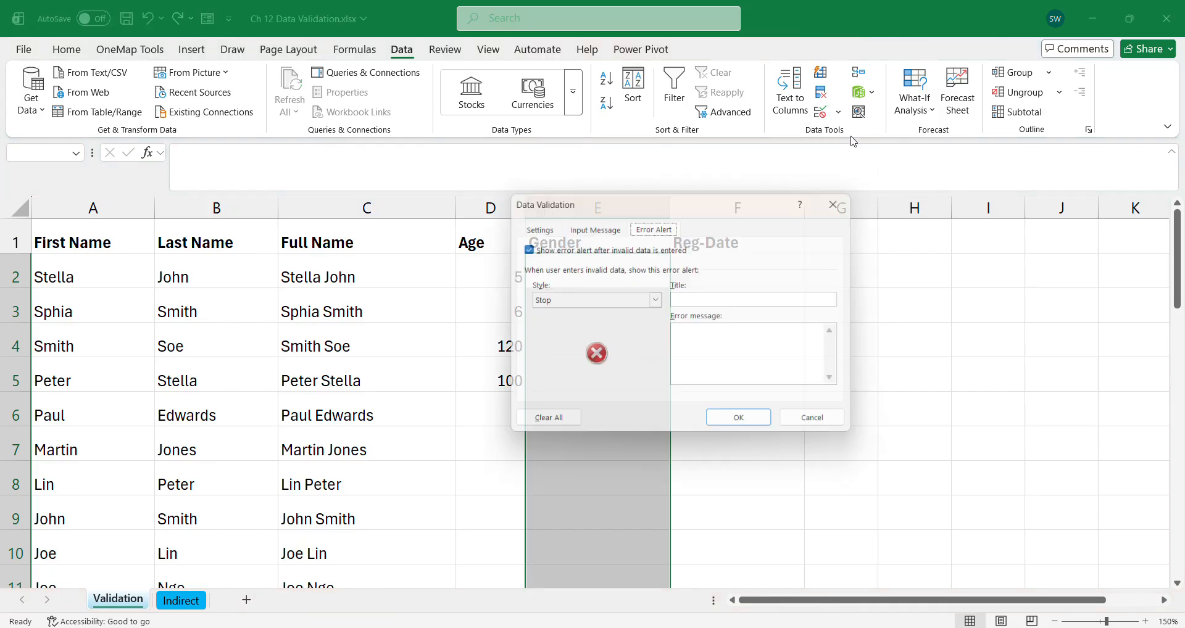
{"action": "left_click", "coordinate": [543, 228]}
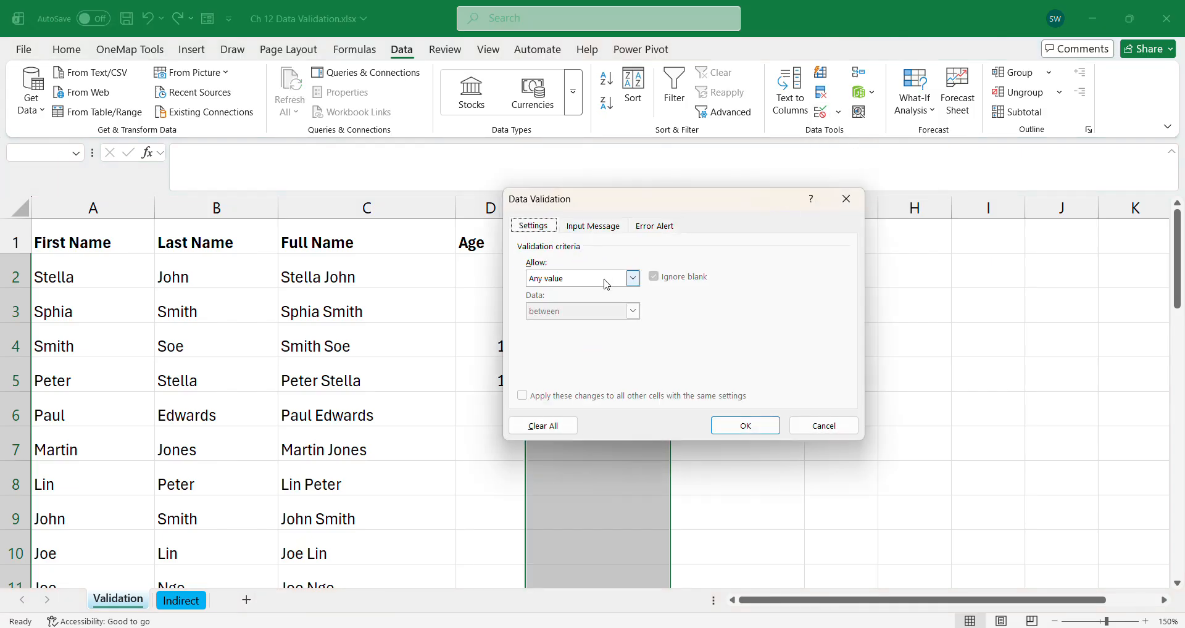
{"action": "left_click", "coordinate": [634, 279]}
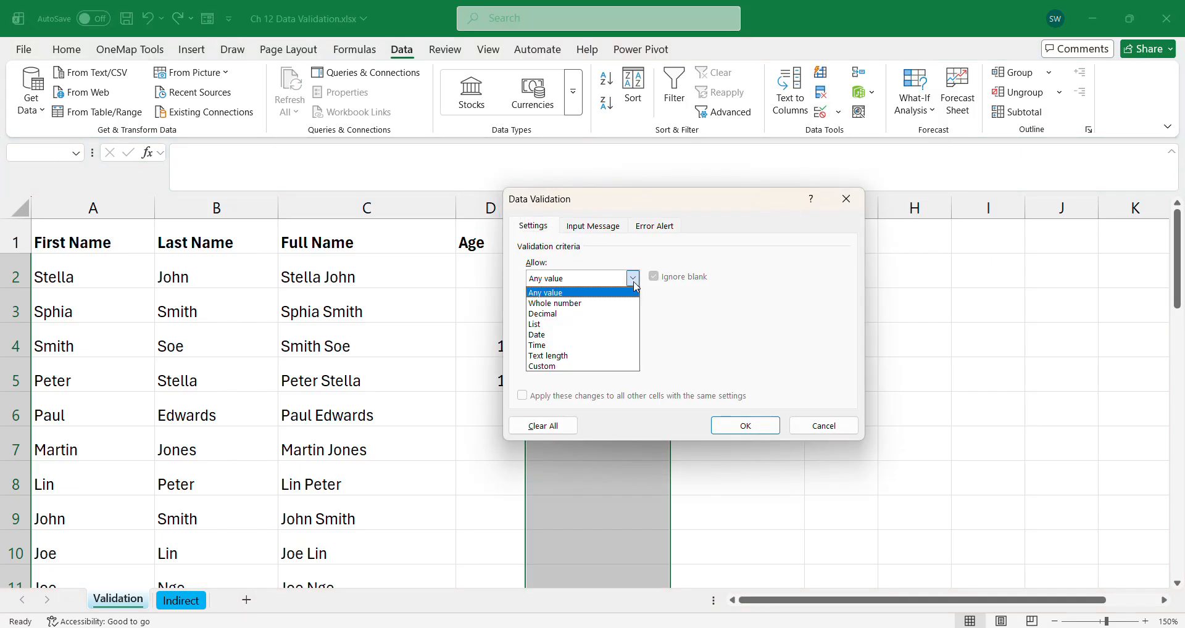
{"action": "left_click", "coordinate": [570, 325]}
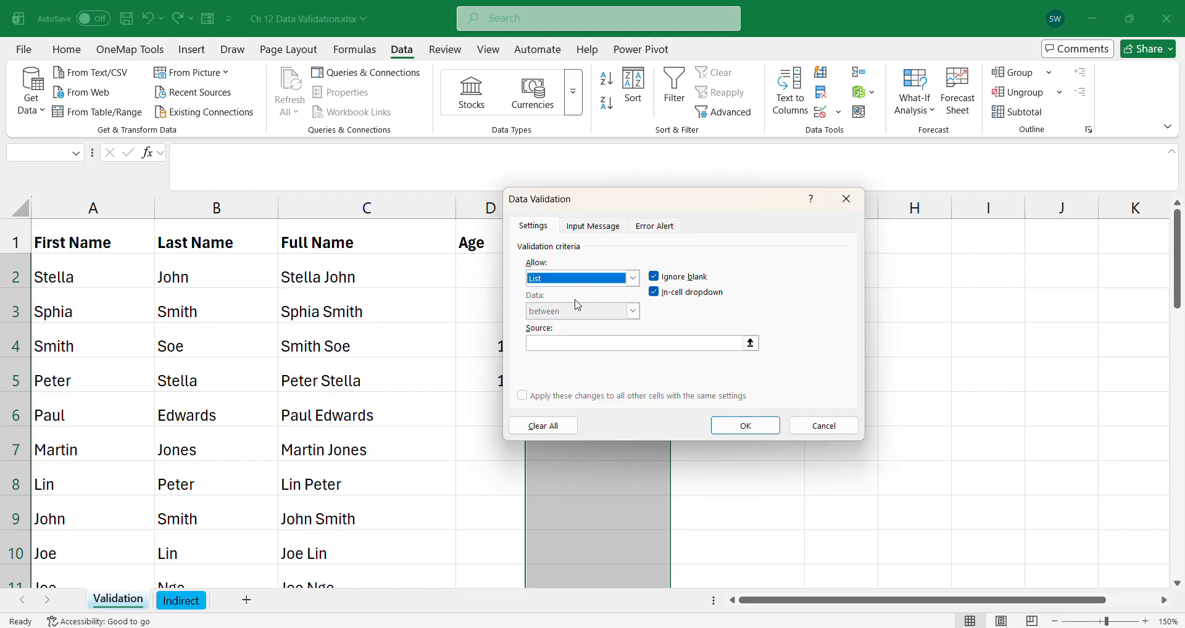
{"action": "left_click", "coordinate": [559, 341]}
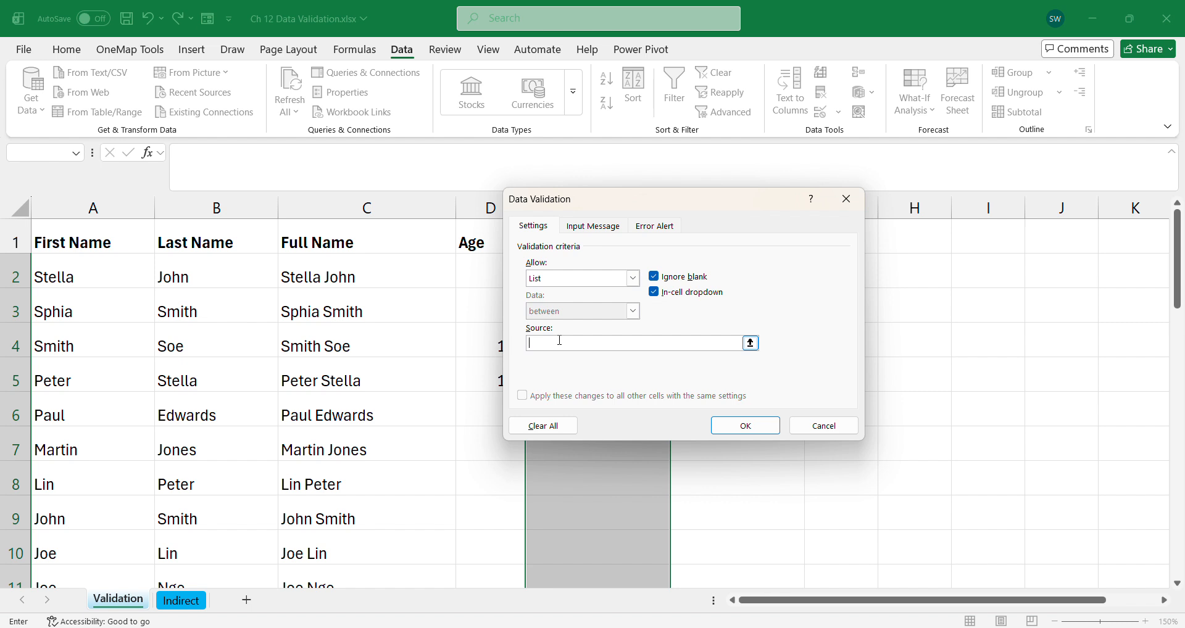
{"action": "type", "text": "Male, Female, Others"}
{"action": "left_click", "coordinate": [723, 425]}
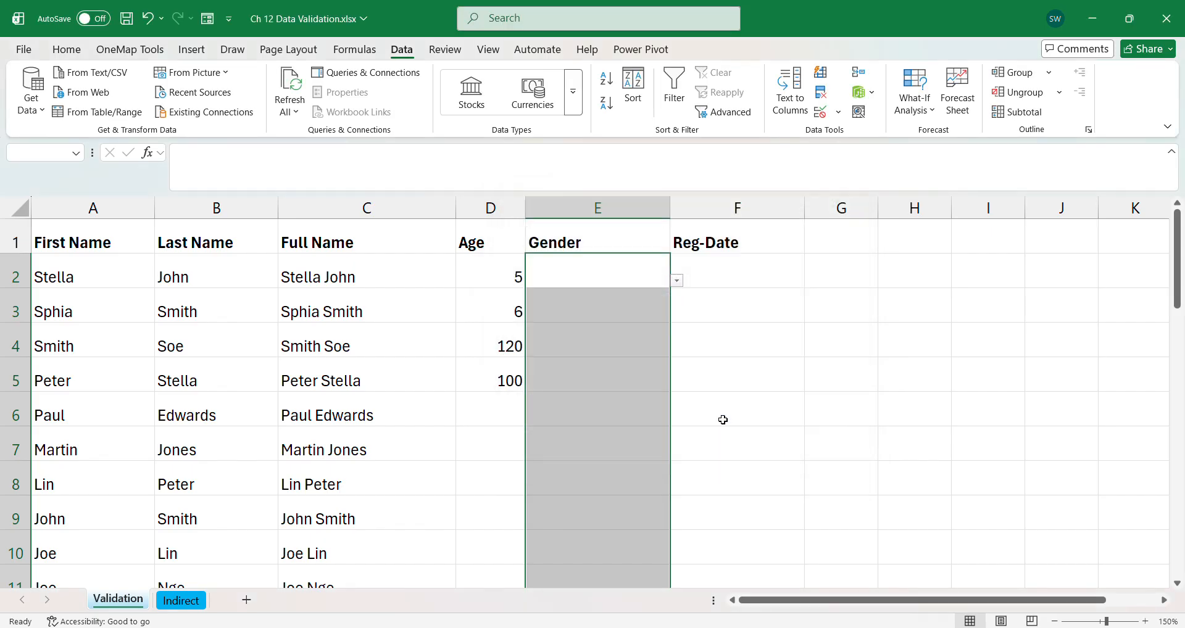
- Choose Male for cell E2 and Female for cell E3 from the in-cell Gender lists
{"action": "left_click", "coordinate": [533, 263]}
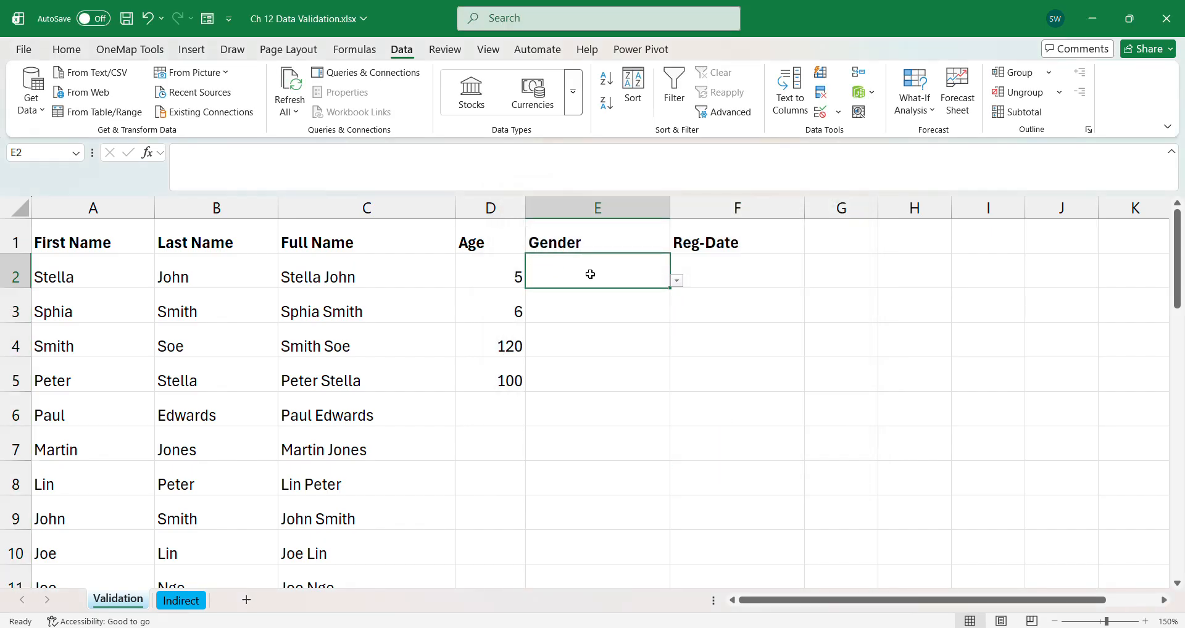
{"action": "left_click", "coordinate": [677, 282]}
{"action": "left_click", "coordinate": [643, 297]}
{"action": "left_click", "coordinate": [640, 309]}
{"action": "left_click", "coordinate": [677, 316]}
{"action": "left_click", "coordinate": [575, 343]}
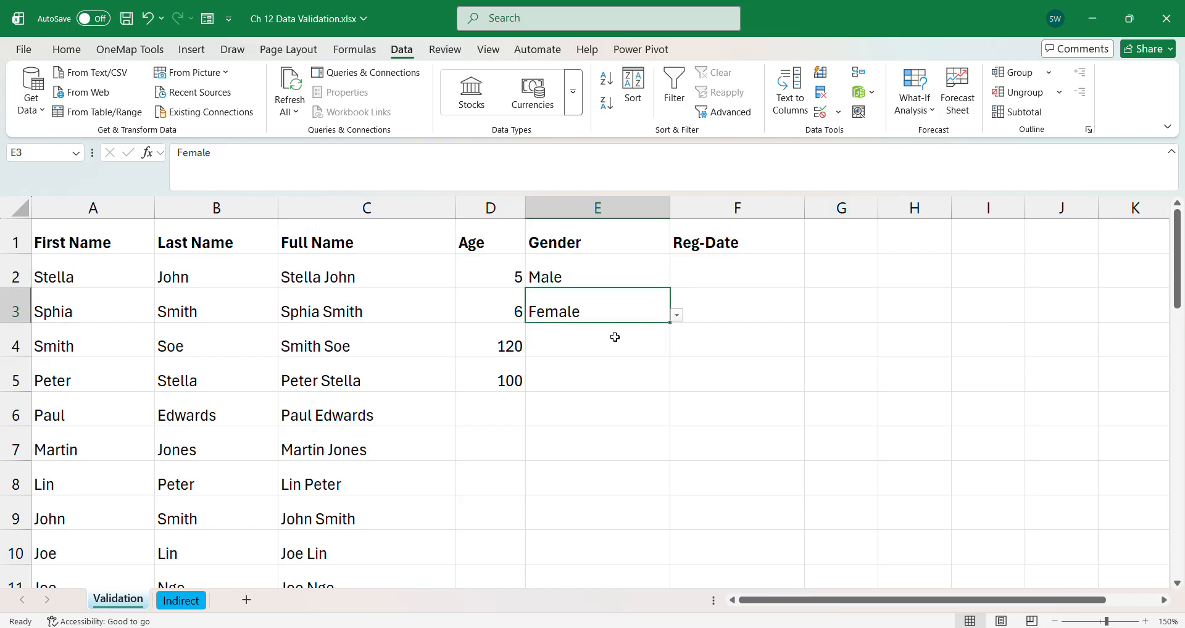
- Try to enter the invalid gender "meal" in E4 to test the list rule, and choose to retry
{"action": "left_click", "coordinate": [610, 343]}
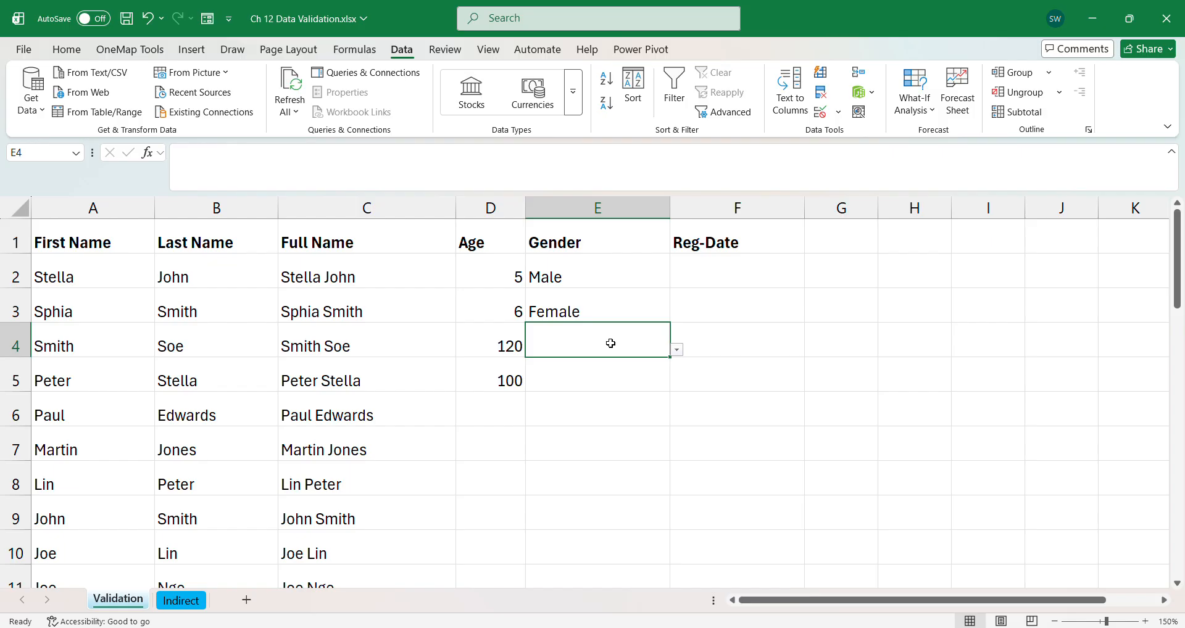
{"action": "double_click", "coordinate": [611, 344]}
{"action": "type", "text": "meal"}
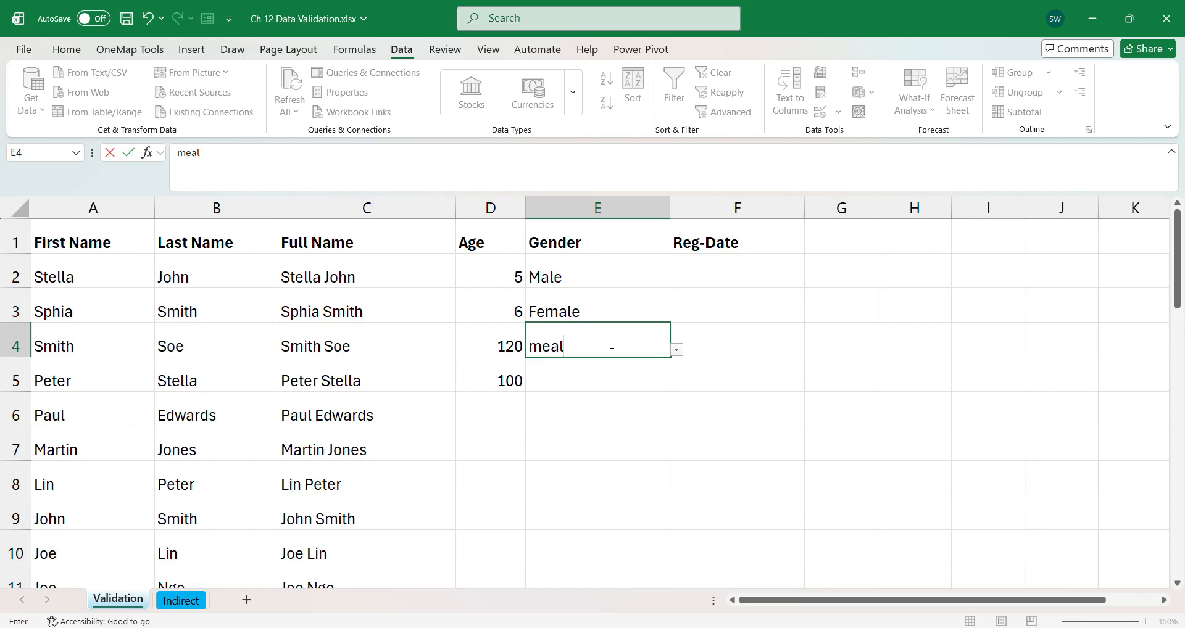
{"action": "key", "text": "Return"}
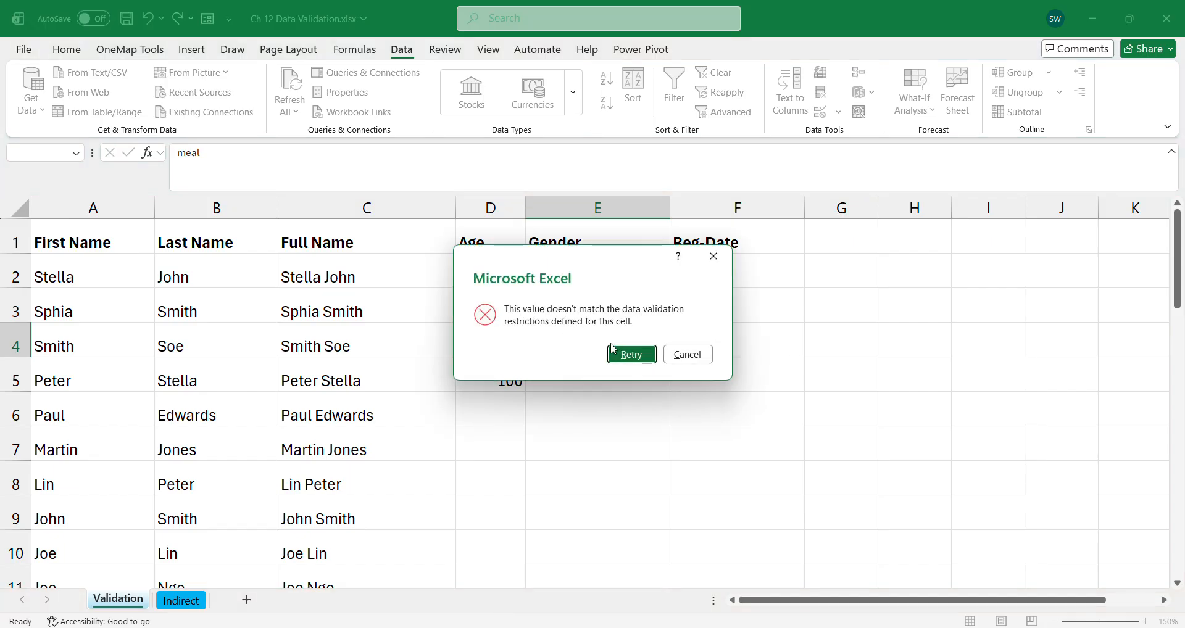
{"action": "left_click", "coordinate": [623, 356]}
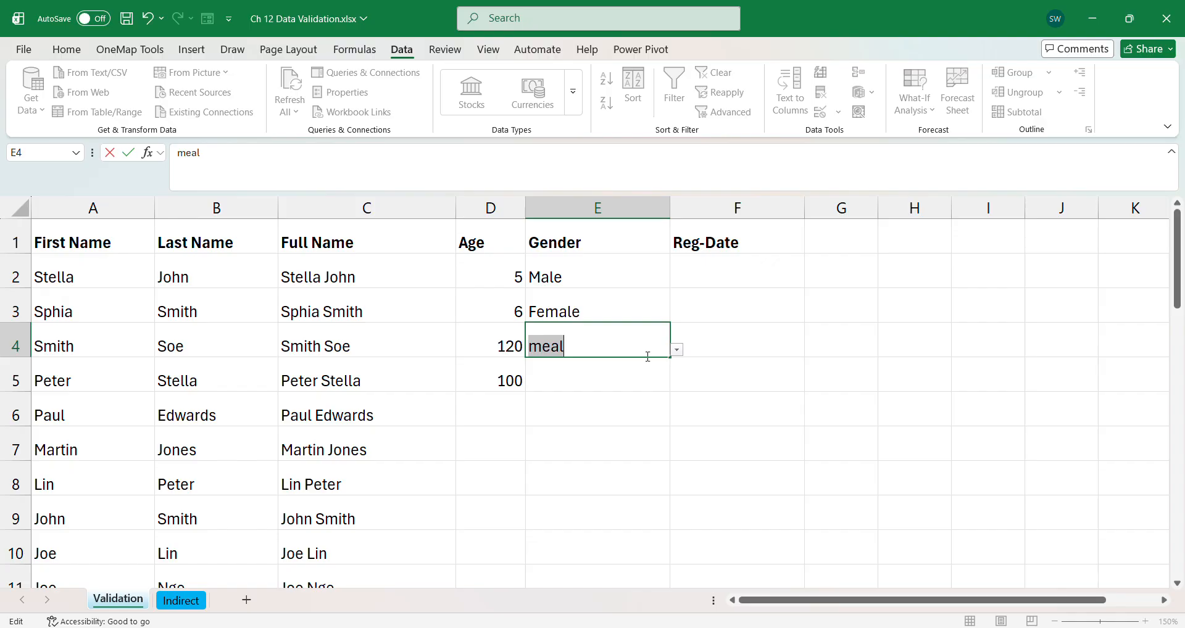
- Enter Male in cell E4 and Female in cell E5 of the Gender column
{"action": "type", "text": "mal"}
{"action": "key", "text": "Return"}
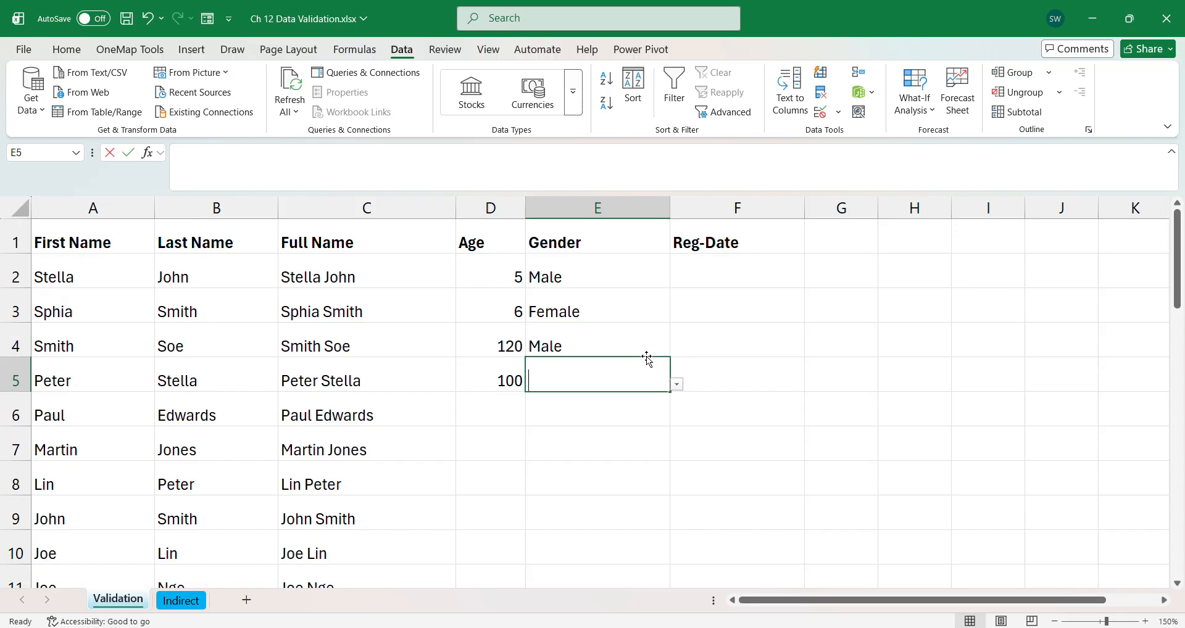
{"action": "type", "text": "fema"}
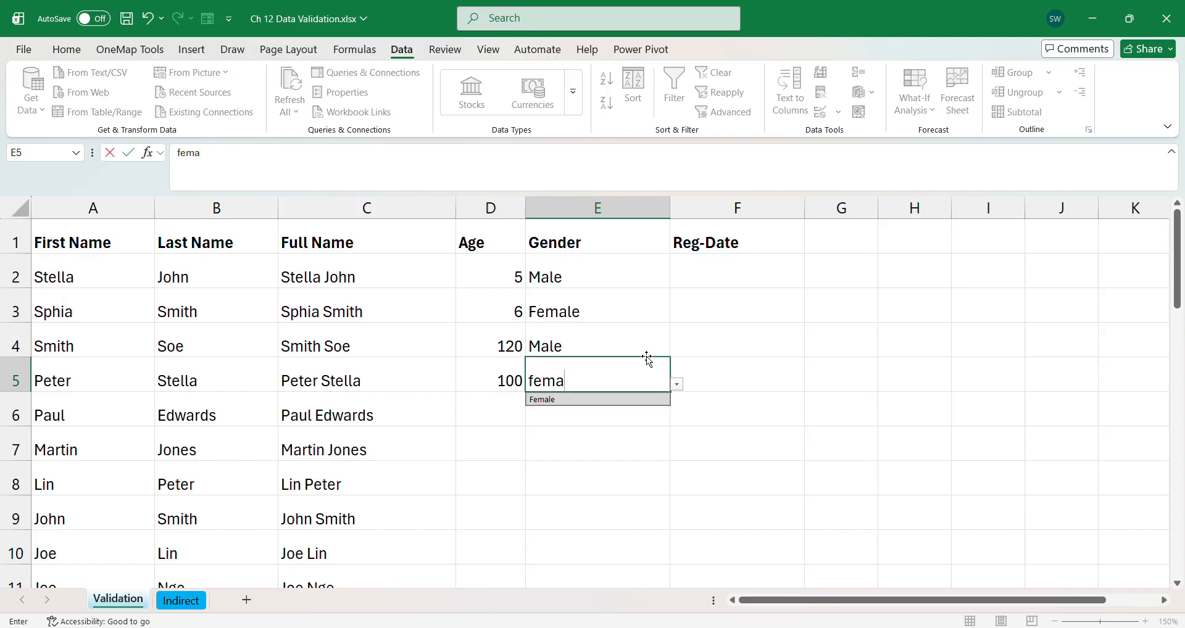
{"action": "type", "text": "le"}
{"action": "key", "text": "Return"}
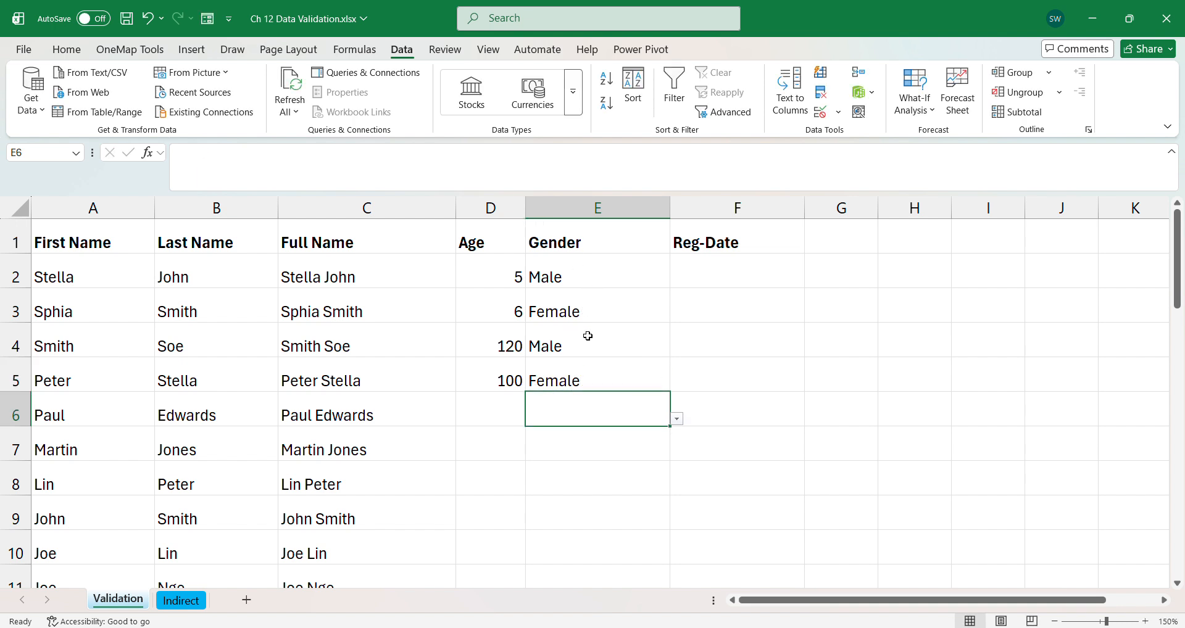
- Choose Others for cell E6 and Female for cell E7 from the in-cell Gender lists
{"action": "left_click", "coordinate": [677, 419]}
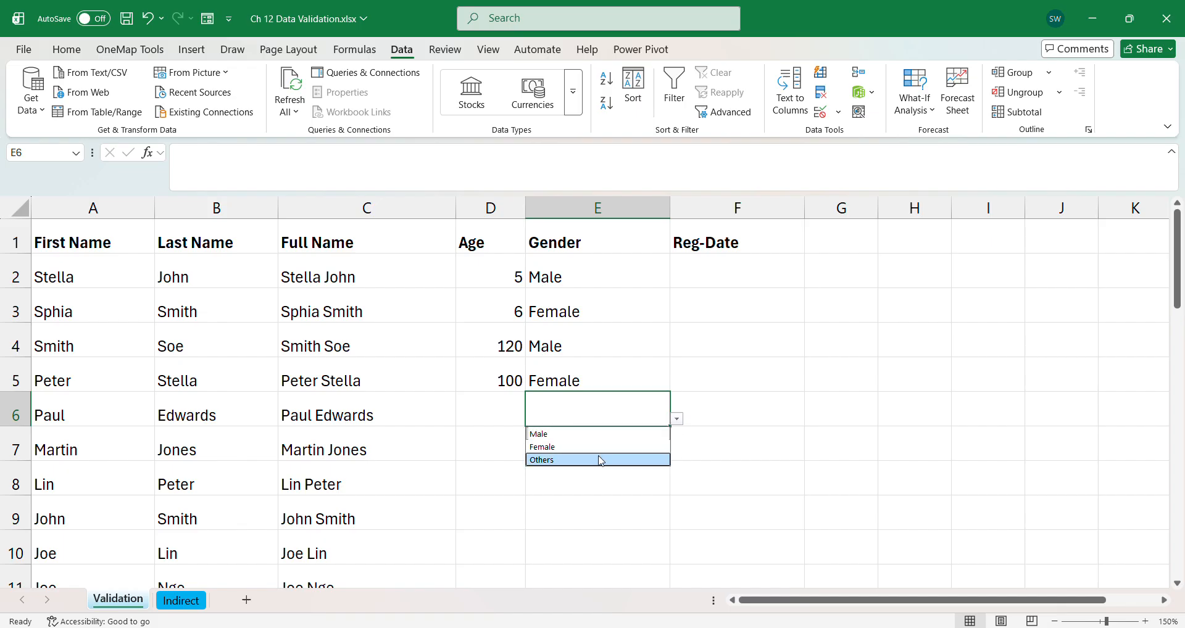
{"action": "left_click", "coordinate": [601, 461]}
{"action": "left_click", "coordinate": [600, 455]}
{"action": "left_click", "coordinate": [677, 454]}
{"action": "left_click", "coordinate": [621, 486]}
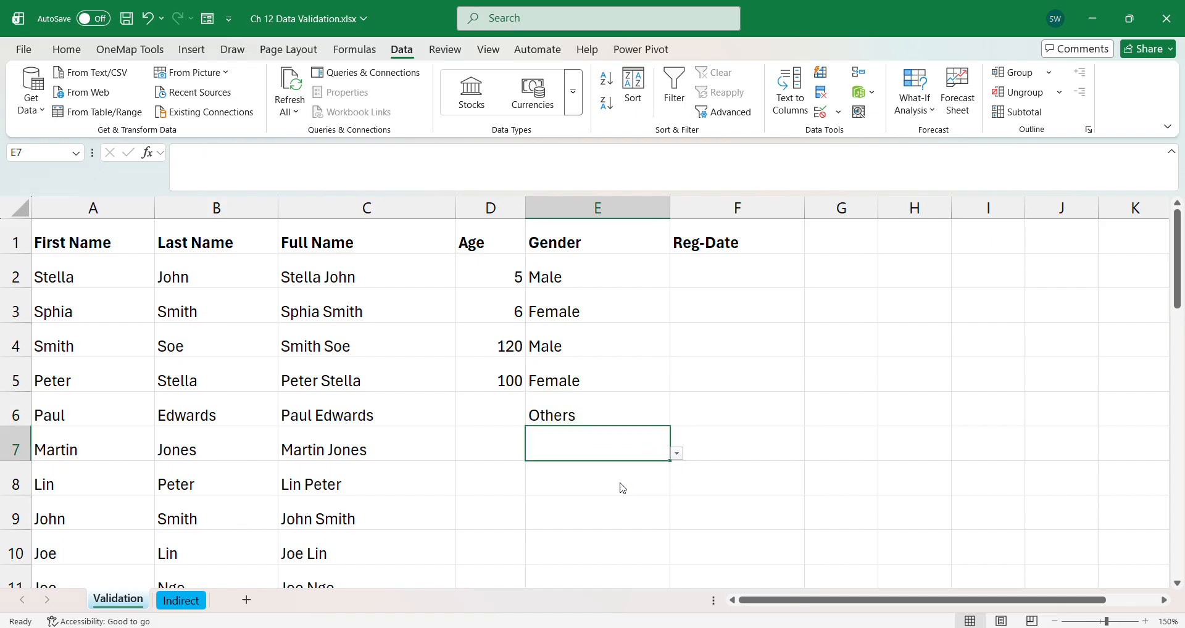
- Clear the existing date validation from the Reg-Date cells F2 to F13
{"action": "left_click", "coordinate": [727, 279]}
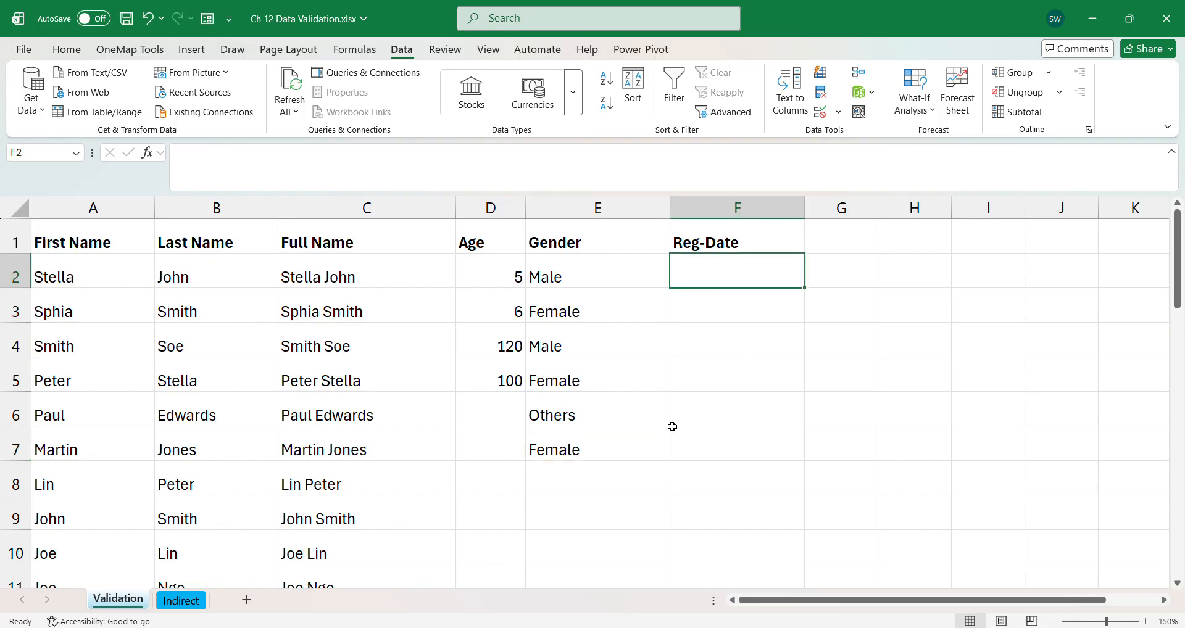
{"action": "scroll", "coordinate": [669, 446], "scroll_direction": "down", "scroll_amount": 2}
{"action": "left_click", "coordinate": [732, 508], "text": "shift"}
{"action": "scroll", "coordinate": [733, 506], "scroll_direction": "up", "scroll_amount": 1}
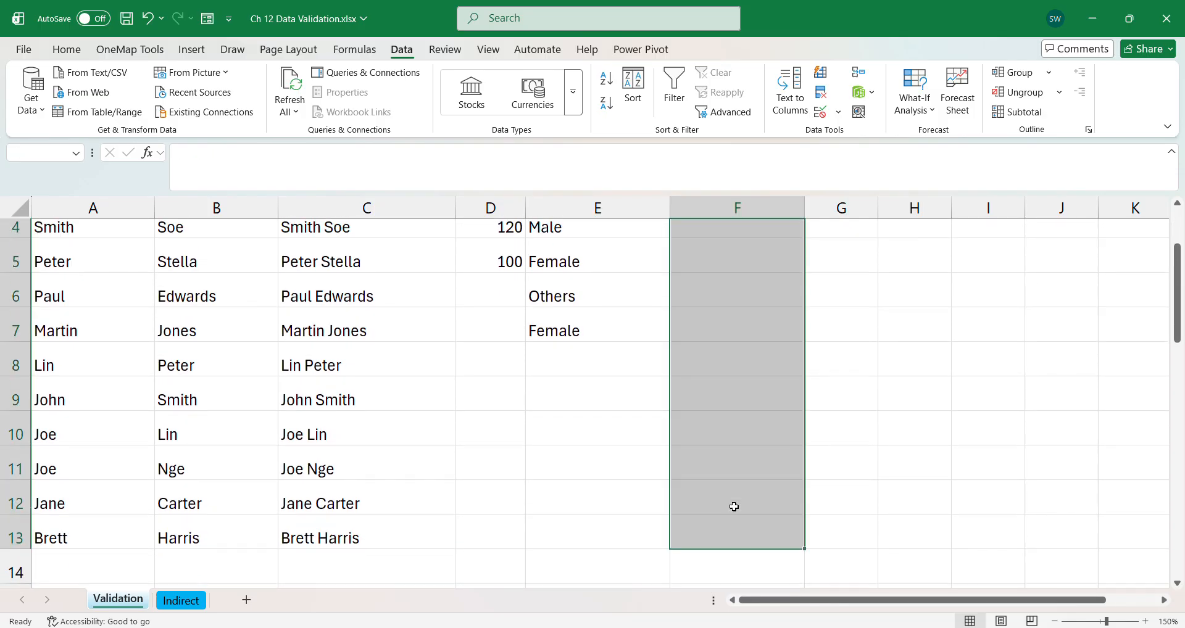
{"action": "scroll", "coordinate": [734, 506], "scroll_direction": "up", "scroll_amount": 1}
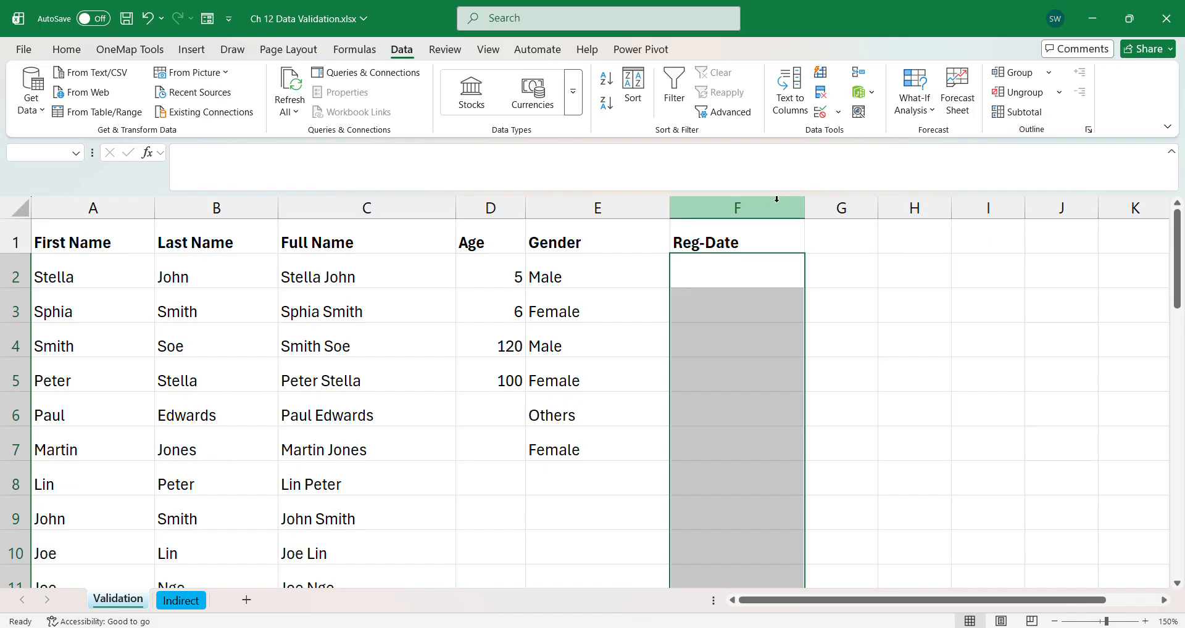
{"action": "left_click", "coordinate": [838, 112]}
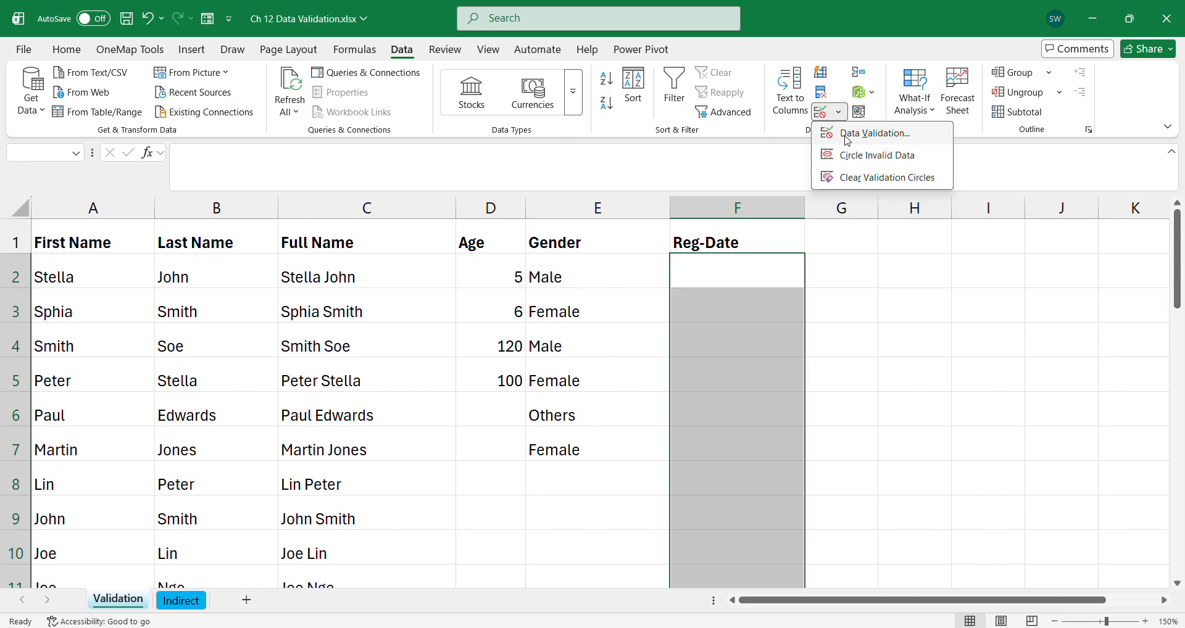
{"action": "left_click", "coordinate": [848, 140]}
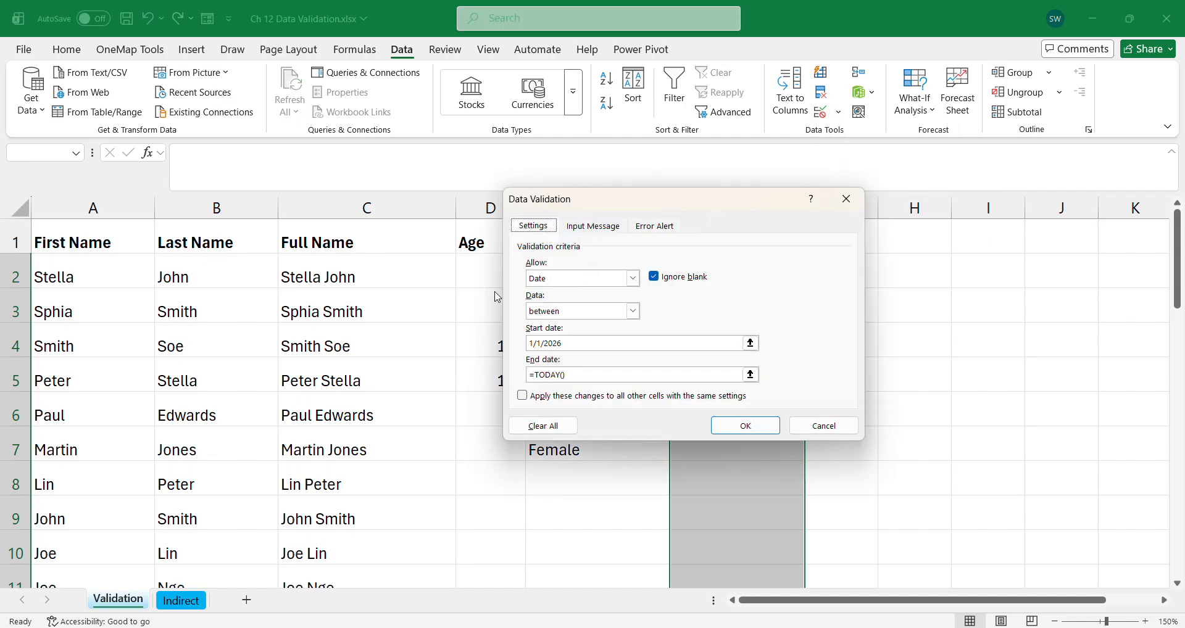
{"action": "left_click", "coordinate": [632, 278]}
{"action": "left_click", "coordinate": [631, 281]}
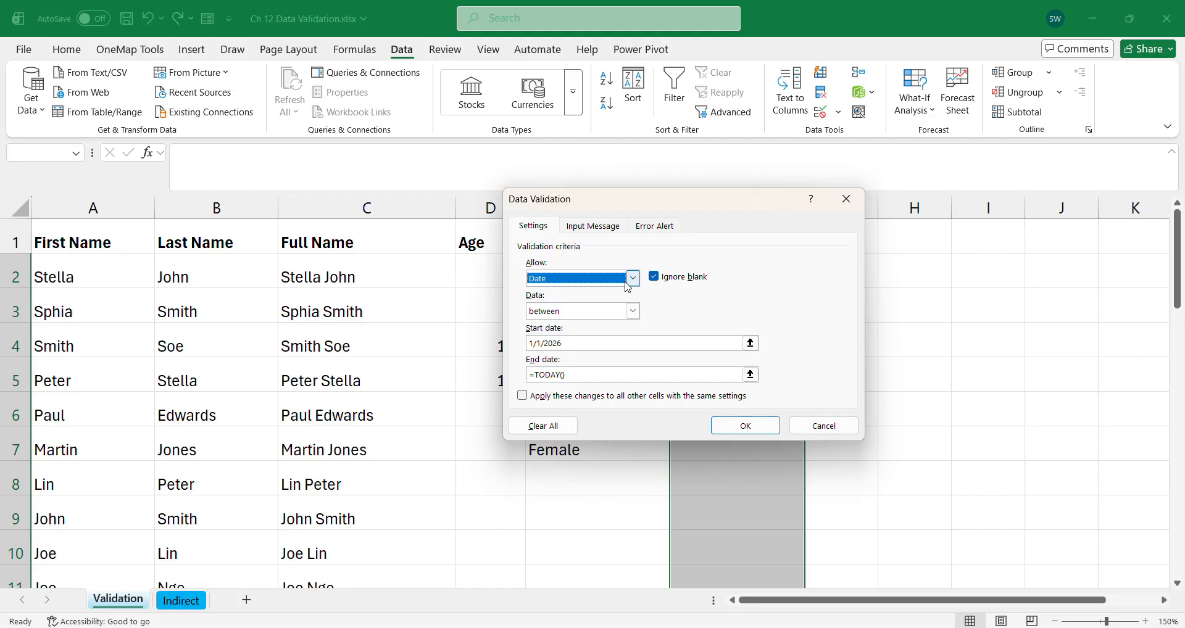
{"action": "left_click", "coordinate": [605, 347]}
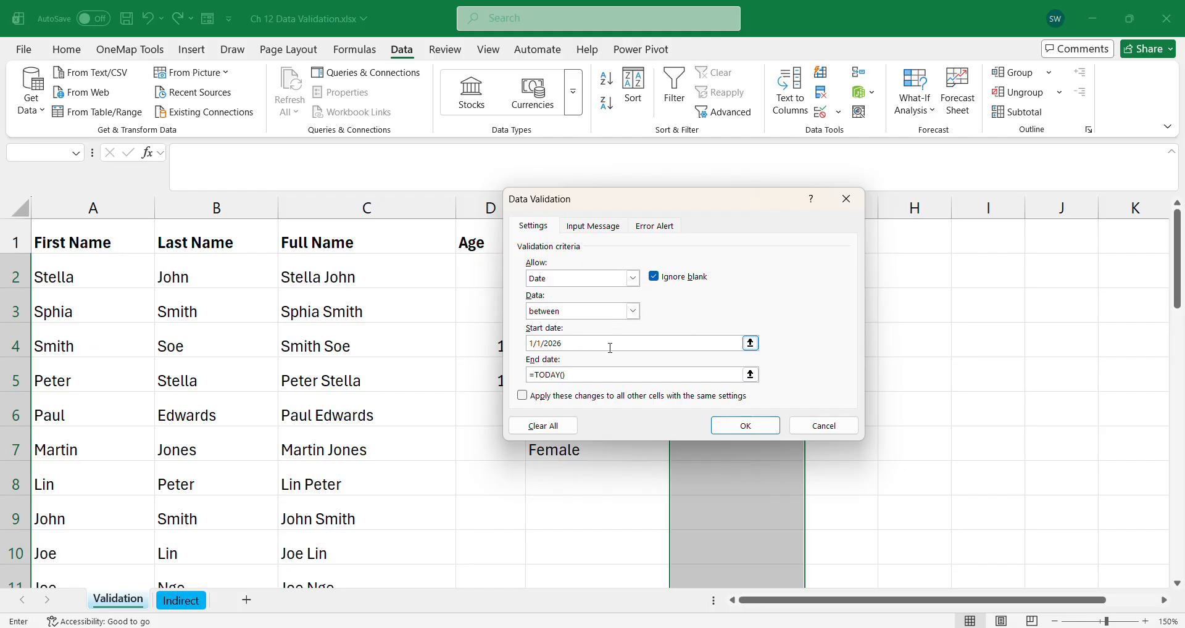
{"action": "double_click", "coordinate": [607, 347]}
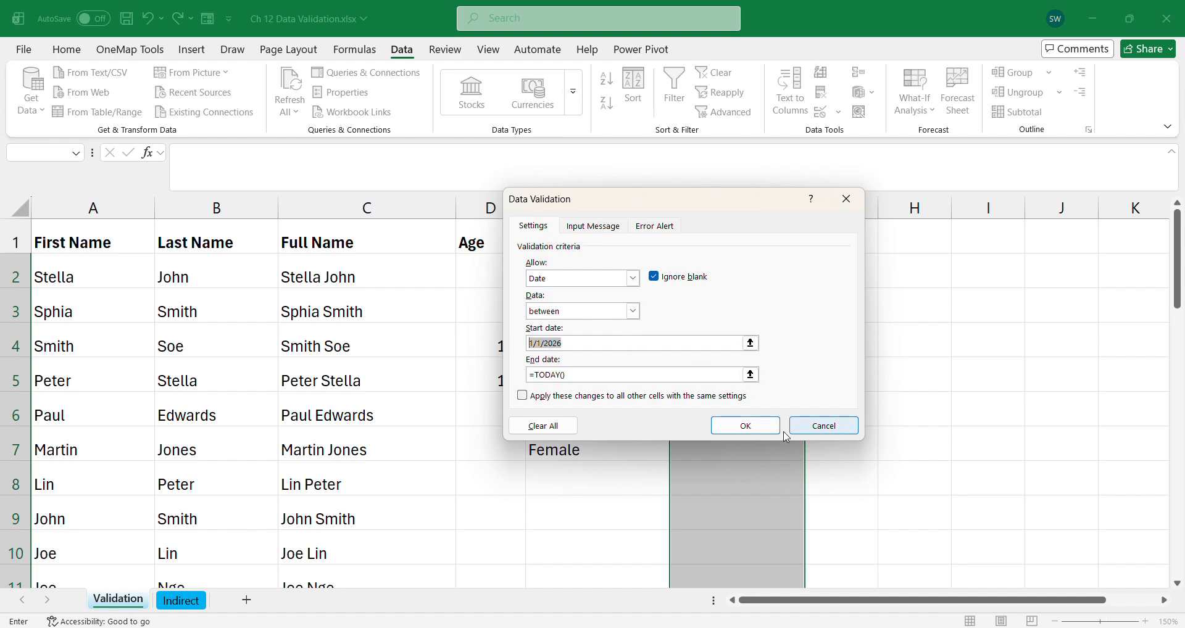
{"action": "left_click", "coordinate": [534, 426]}
{"action": "left_click", "coordinate": [745, 426]}
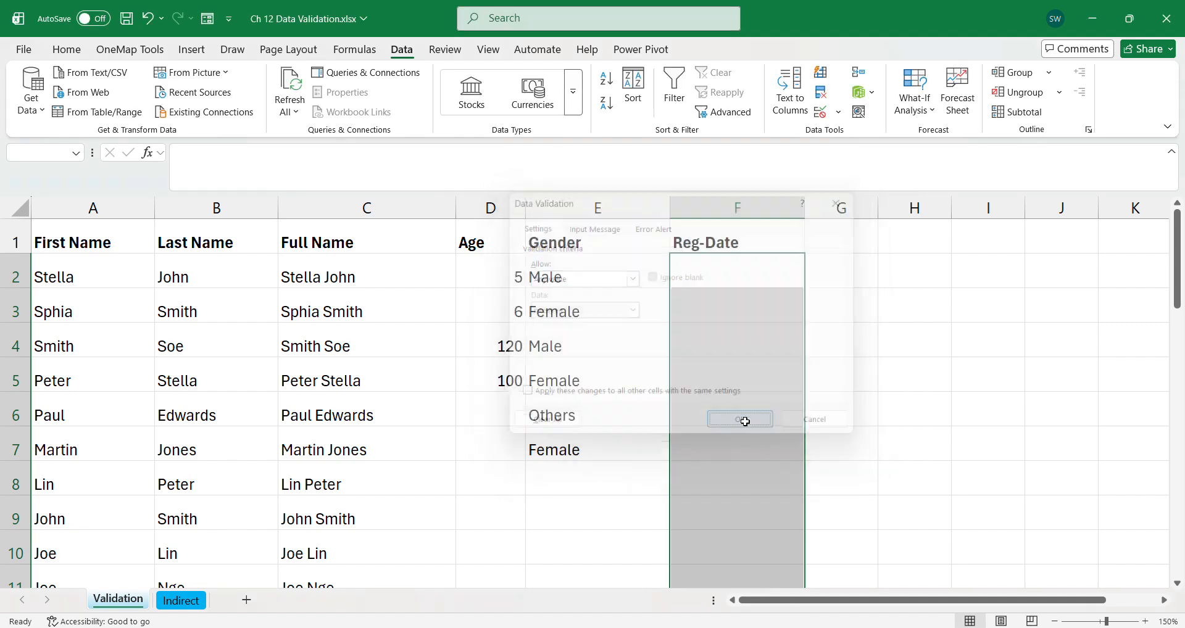
- Apply a date validation to the selected Reg-Date cells, allowing dates between 8/1/2026 and =today()
{"action": "left_click", "coordinate": [838, 112]}
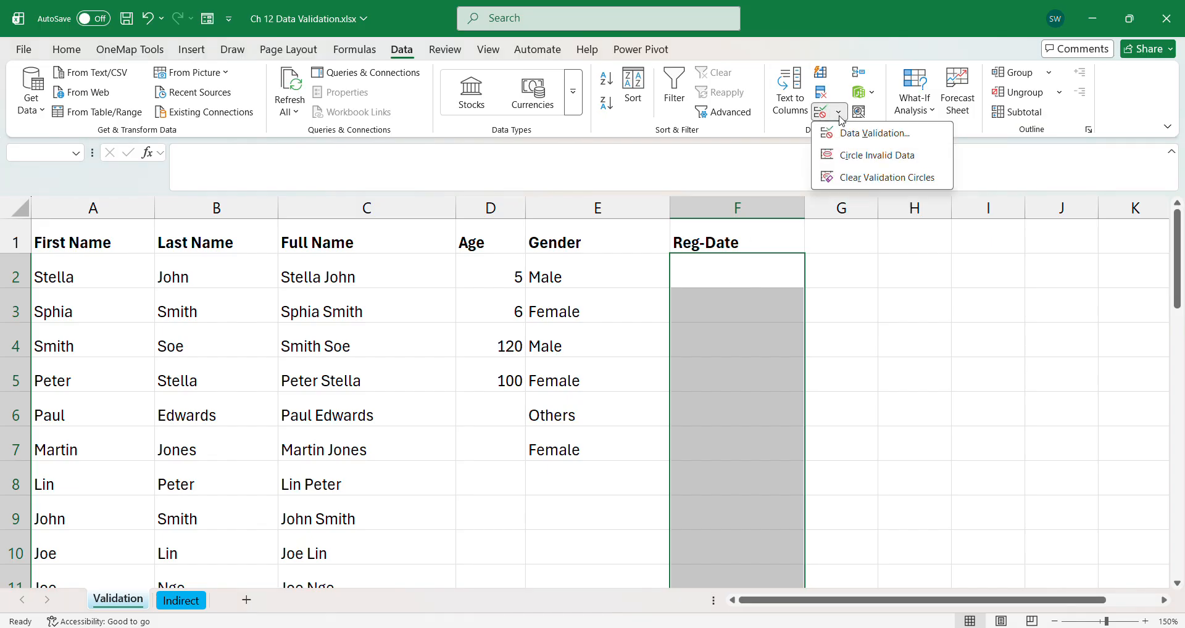
{"action": "left_click", "coordinate": [858, 129]}
{"action": "left_click", "coordinate": [632, 280]}
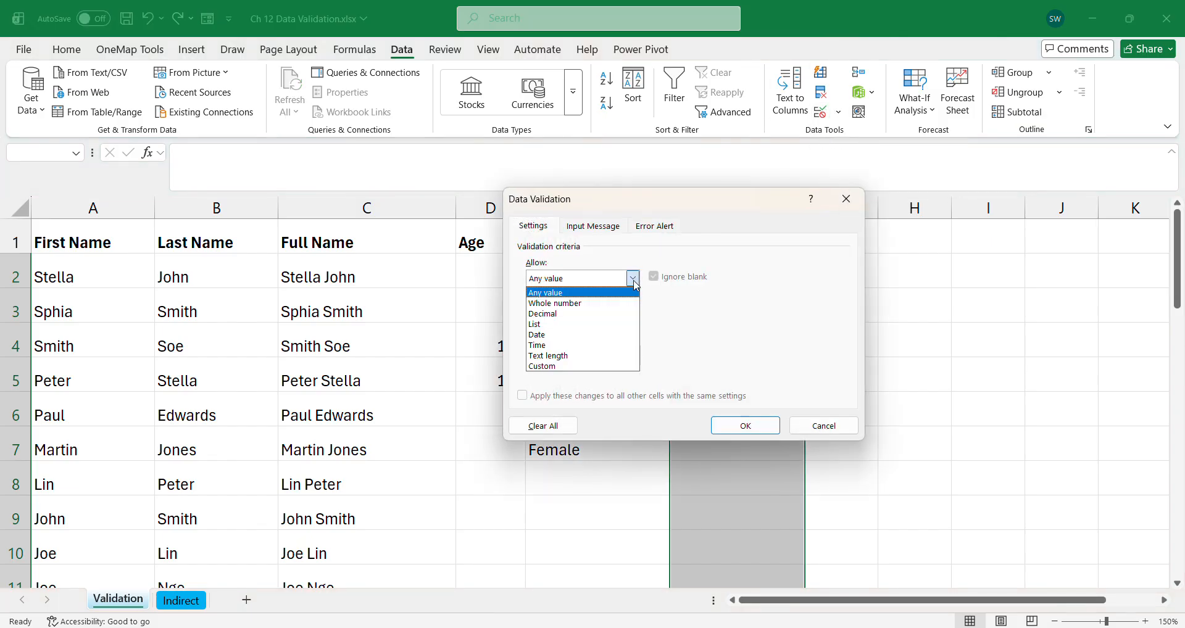
{"action": "left_click", "coordinate": [568, 338]}
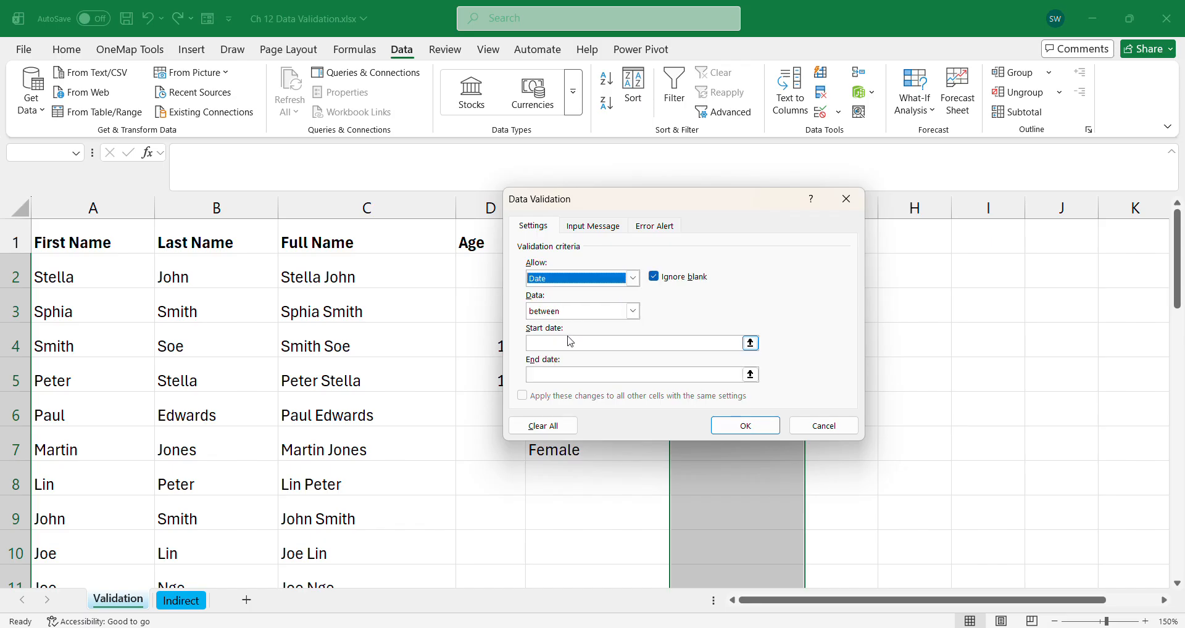
{"action": "left_click", "coordinate": [633, 312]}
{"action": "left_click", "coordinate": [631, 324]}
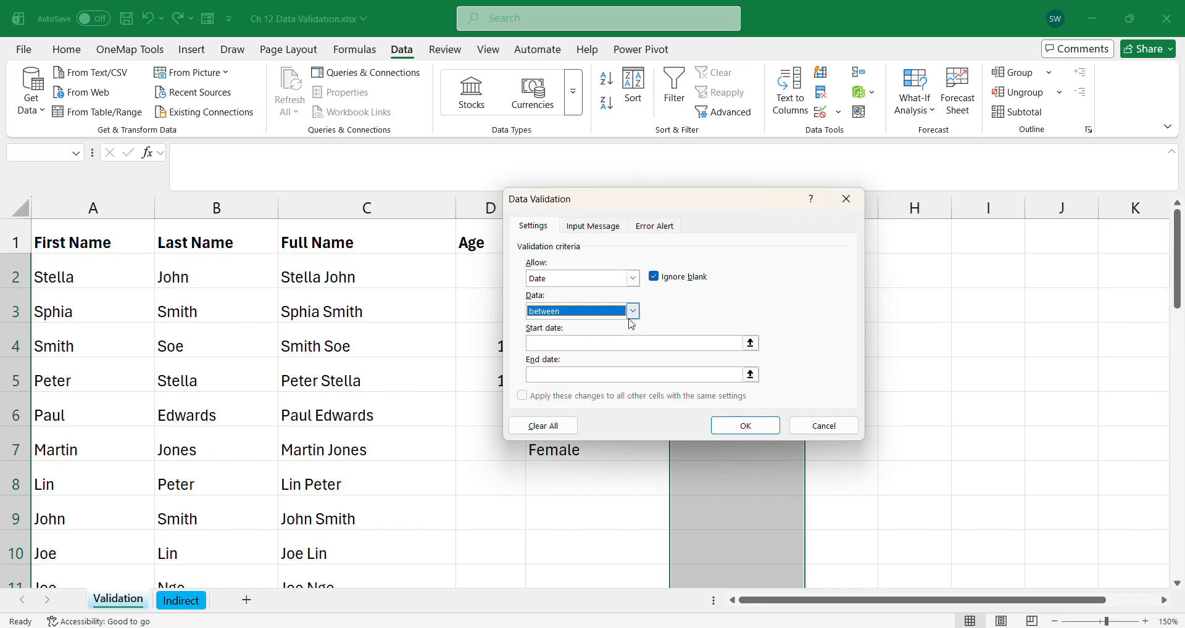
{"action": "left_click", "coordinate": [581, 344]}
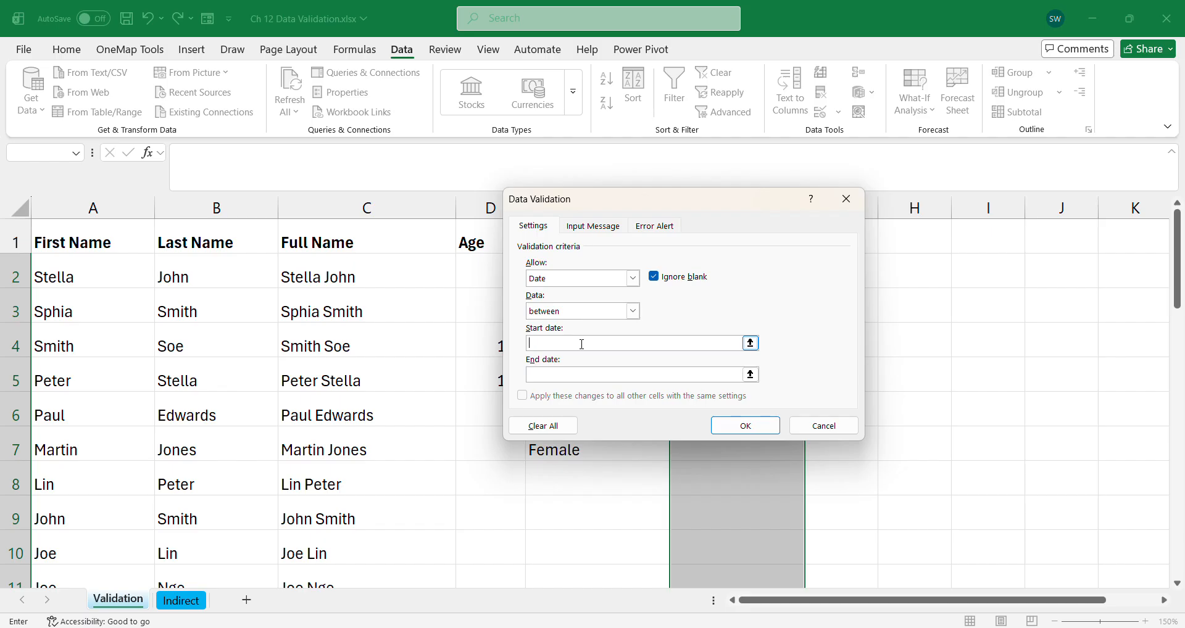
{"action": "type", "text": "8/1/2026"}
{"action": "left_click", "coordinate": [579, 374]}
{"action": "type", "text": "=today("}
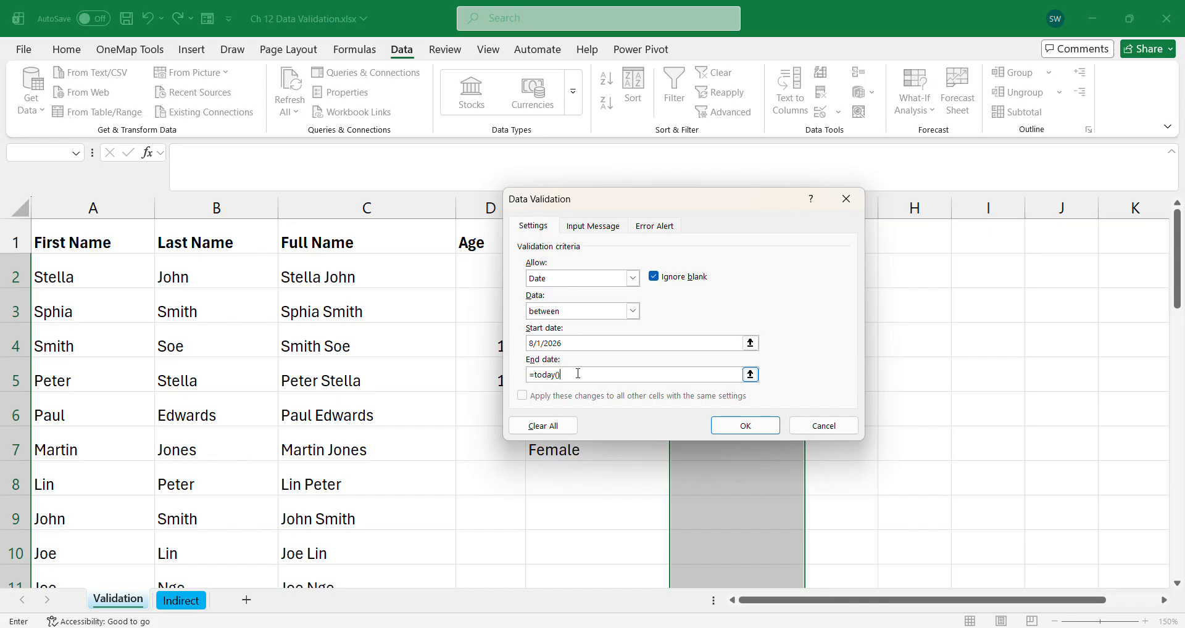
{"action": "left_click", "coordinate": [751, 425]}
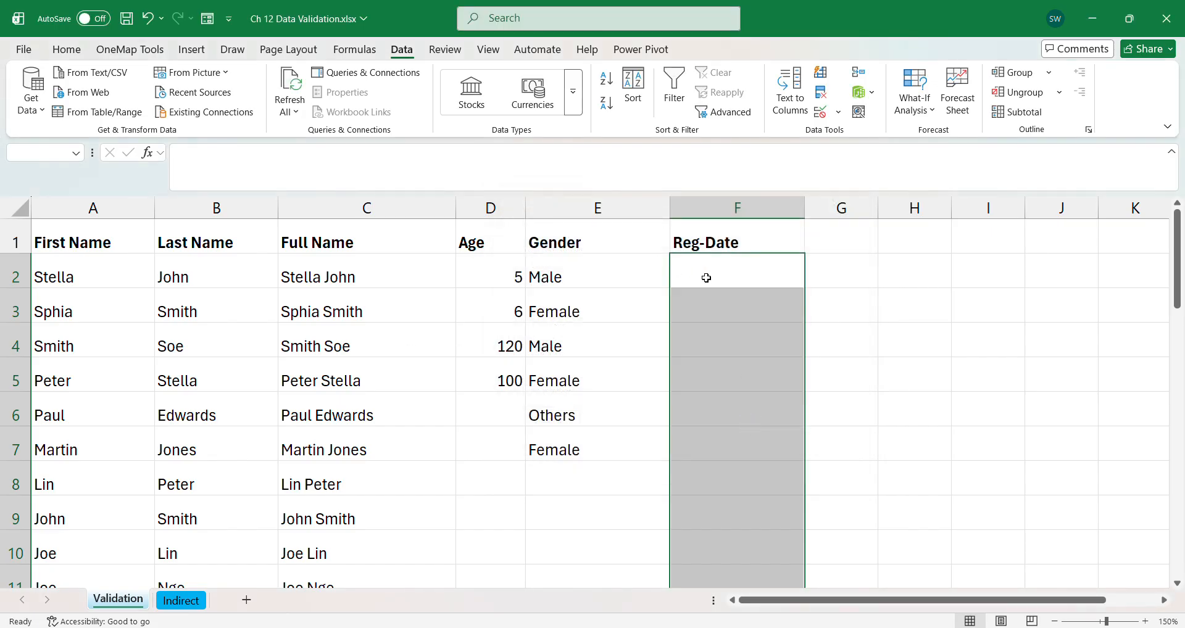
- Test the date validation by trying to enter 1/1/26 in Reg-Date cell F2
{"action": "left_click", "coordinate": [707, 278]}
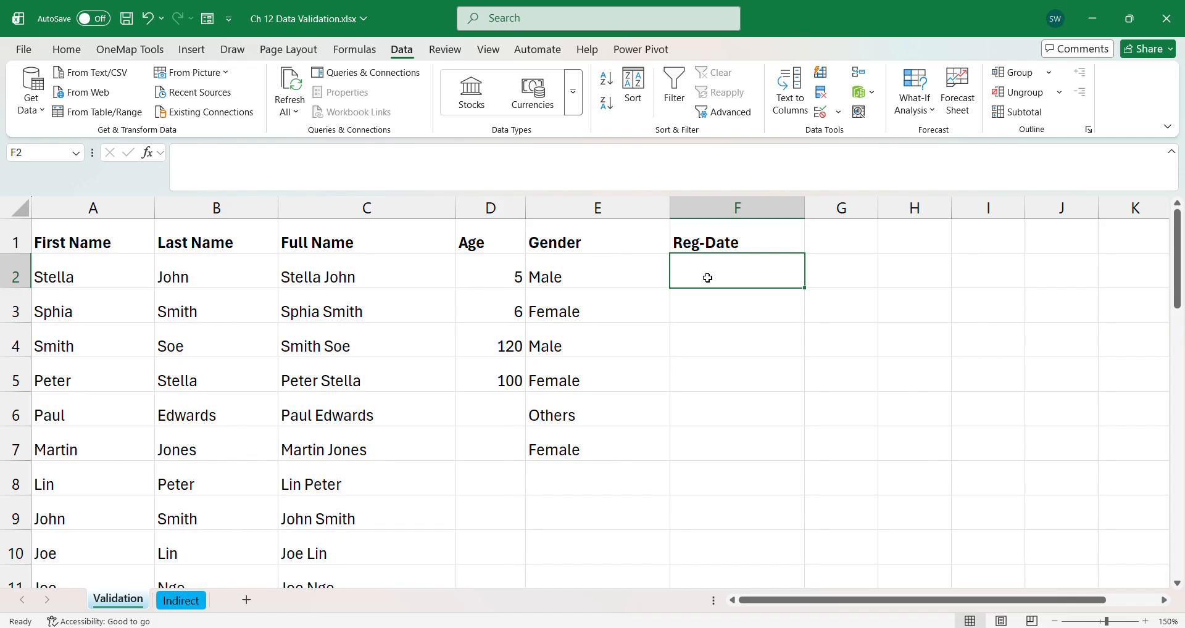
{"action": "type", "text": "1/1/26"}
{"action": "key", "text": "Return"}
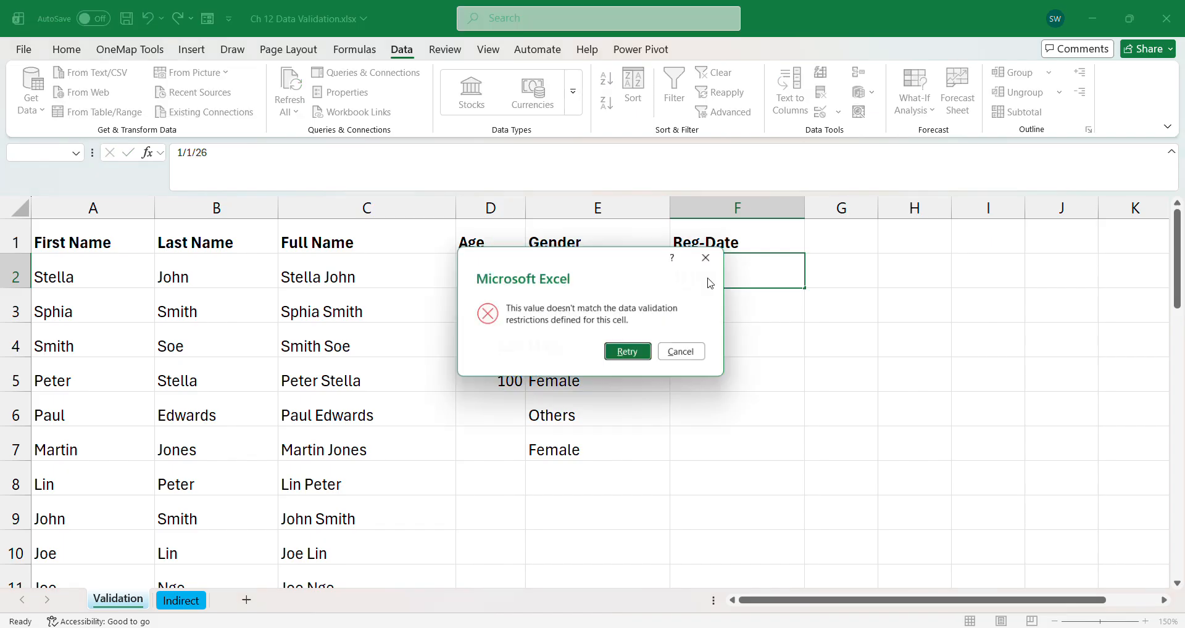
{"action": "key", "text": "Return"}
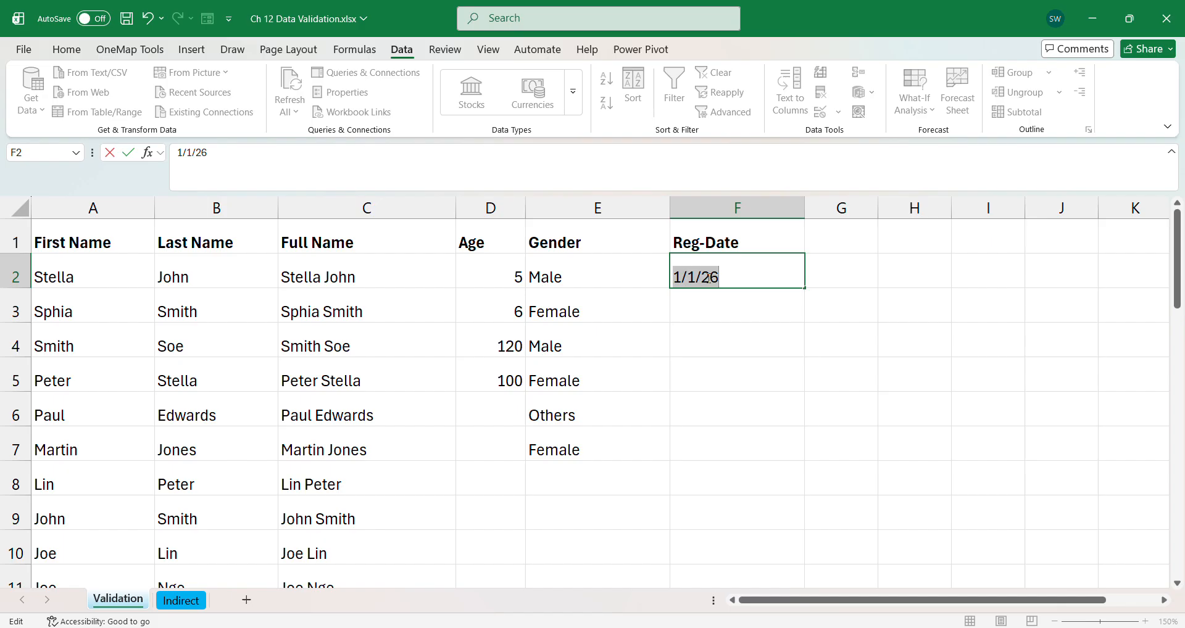
- Enter 8/1/2026 in cell F2 and 8/10/2026 in cell F3 of the Reg-Date column
{"action": "type", "text": "8/1/2026"}
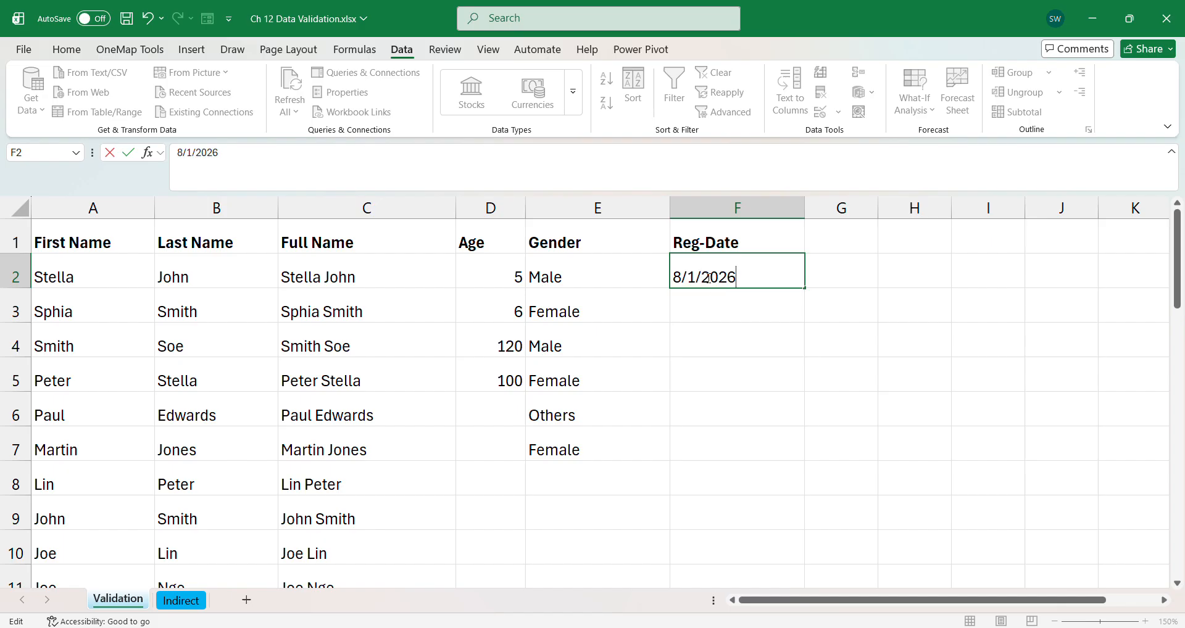
{"action": "key", "text": "Return"}
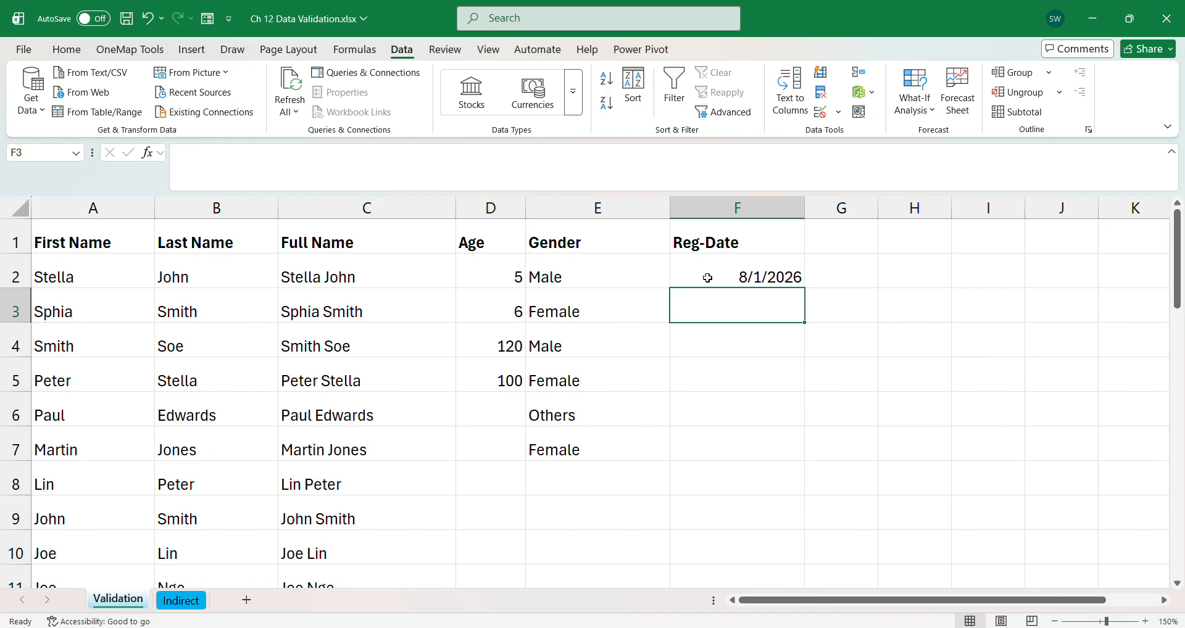
{"action": "key", "text": "alt"}
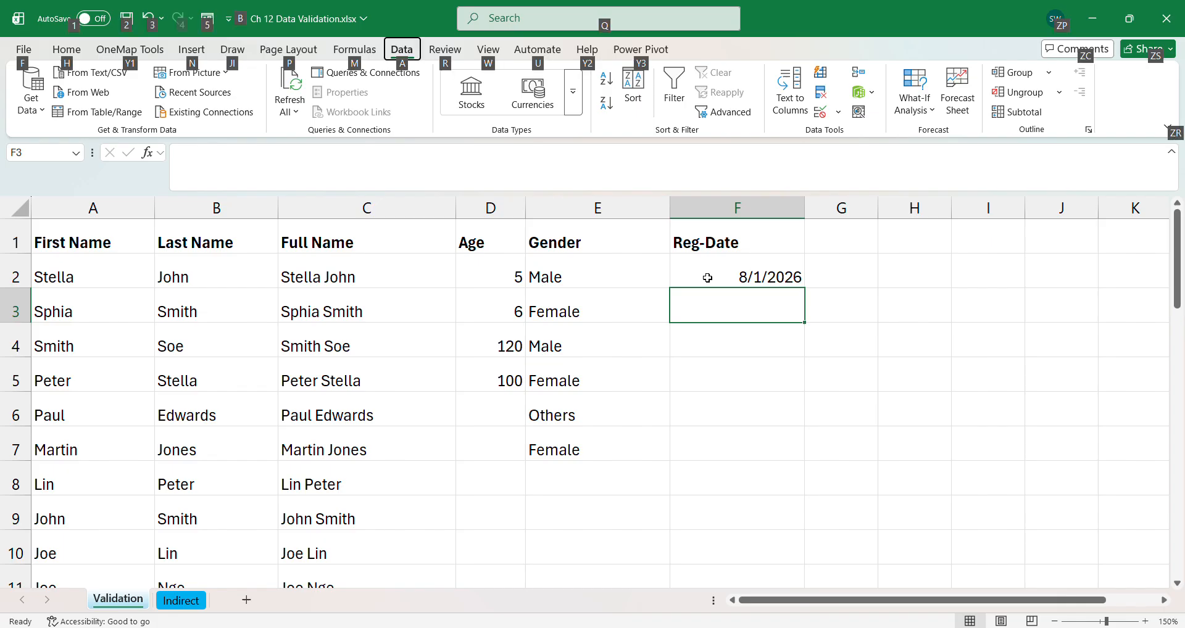
{"action": "left_click", "coordinate": [743, 301]}
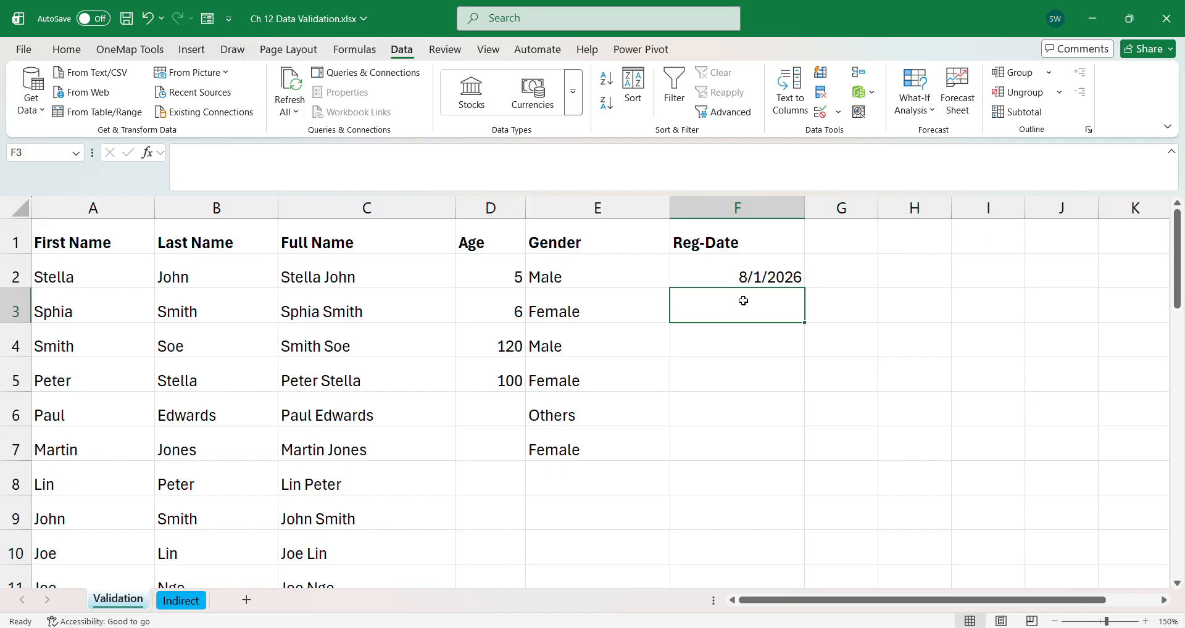
{"action": "type", "text": "8/10/2026"}
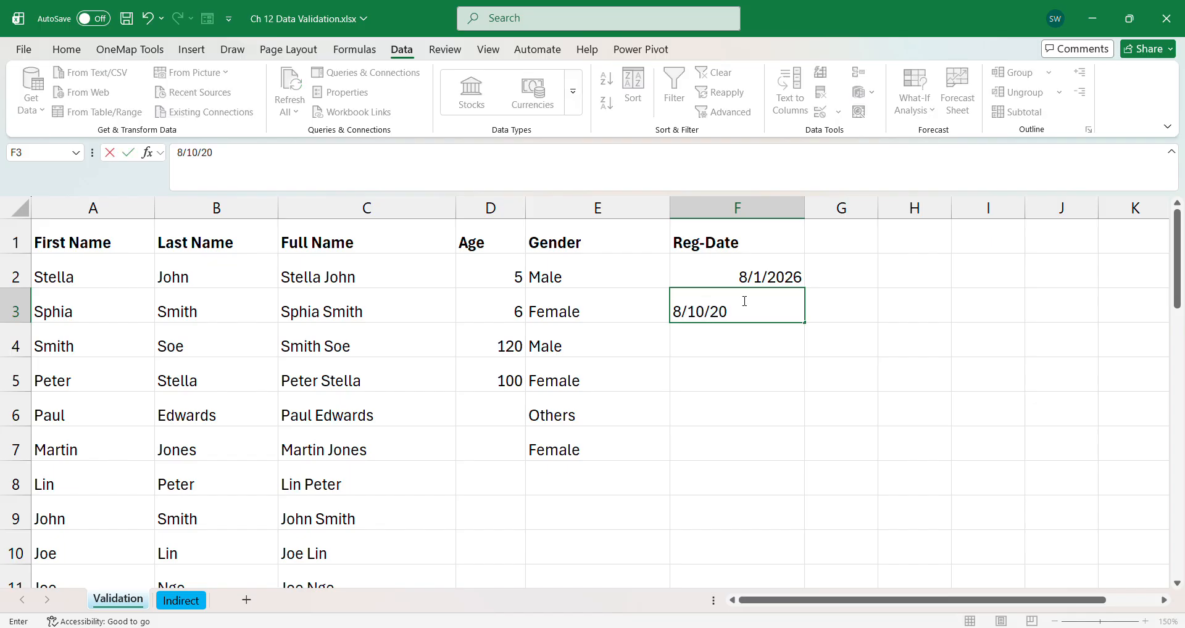
{"action": "key", "text": "Return"}
- Enter the date 8/13/2026 in Reg-Date cell F4
{"action": "type", "text": "13"}
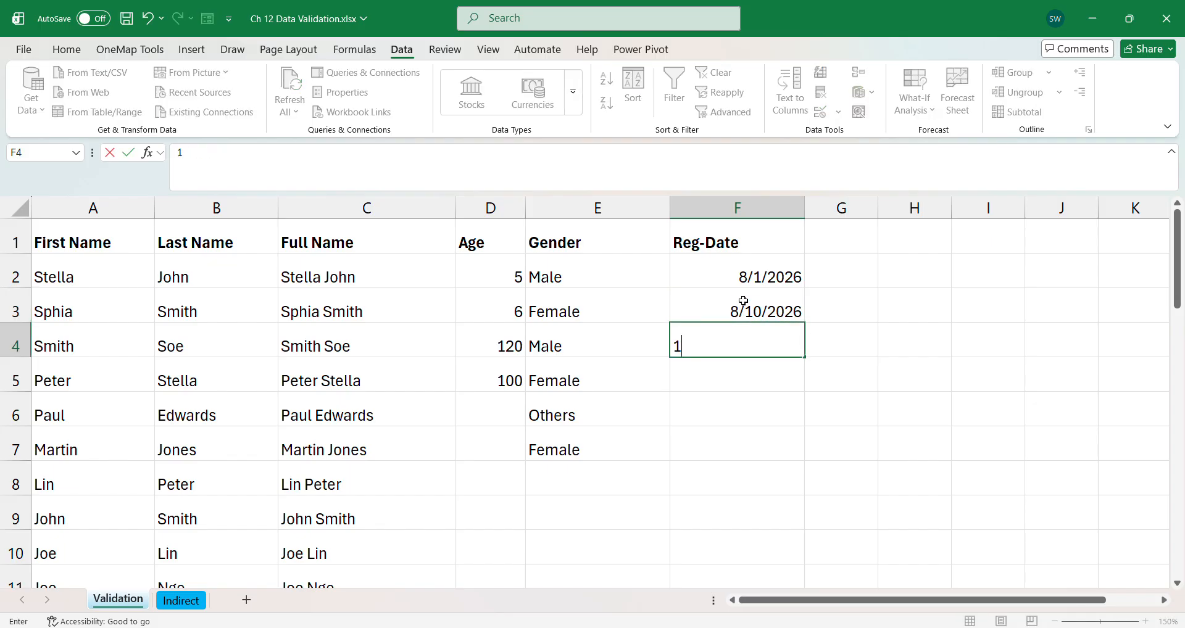
{"action": "key", "text": "BackSpace"}
{"action": "key", "text": "BackSpace"}
{"action": "type", "text": "8"}
{"action": "type", "text": "/13/2026"}
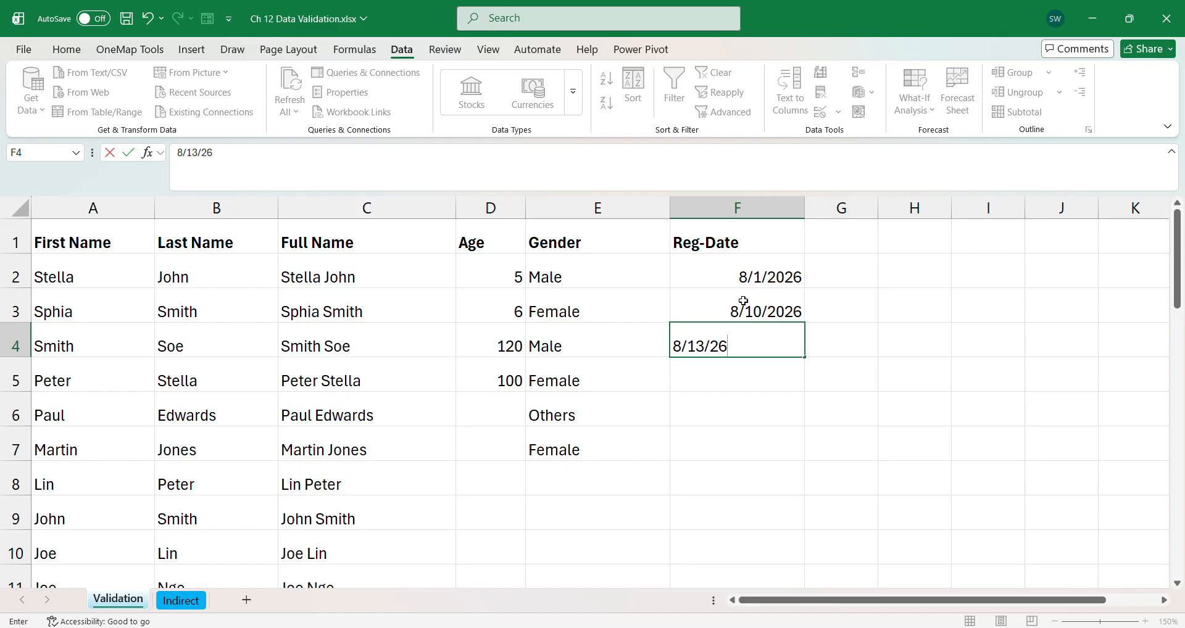
{"action": "key", "text": "Return"}
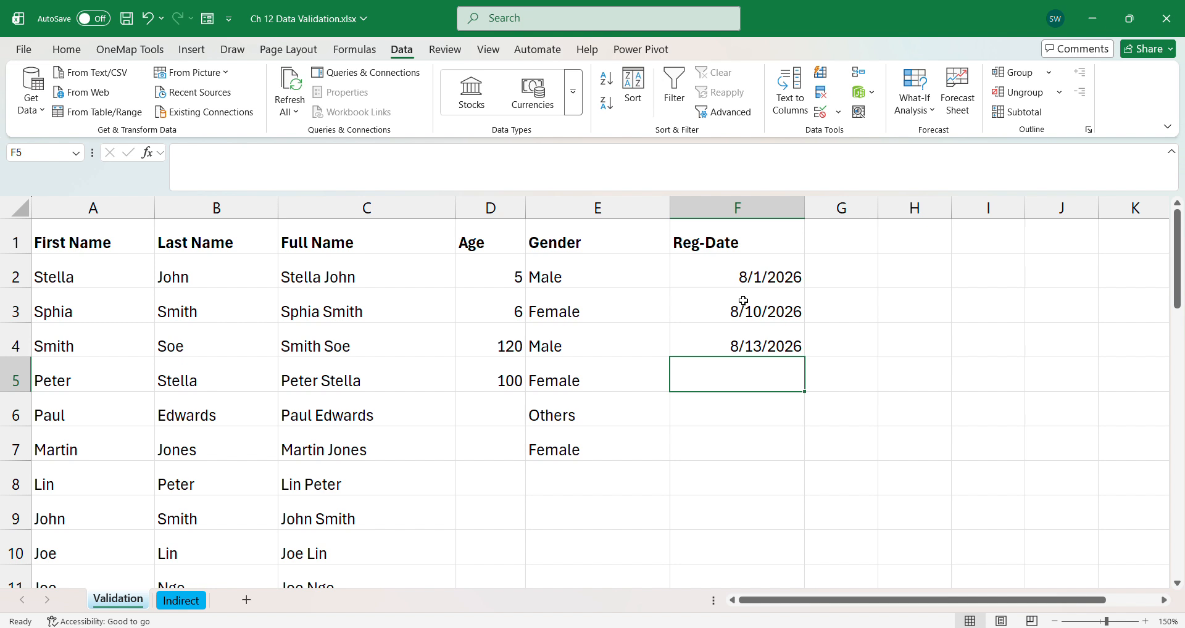
- Test the upper date limit by trying 8/30/2026 in Reg-Date cell F5, and discard the entry
{"action": "type", "text": "30"}
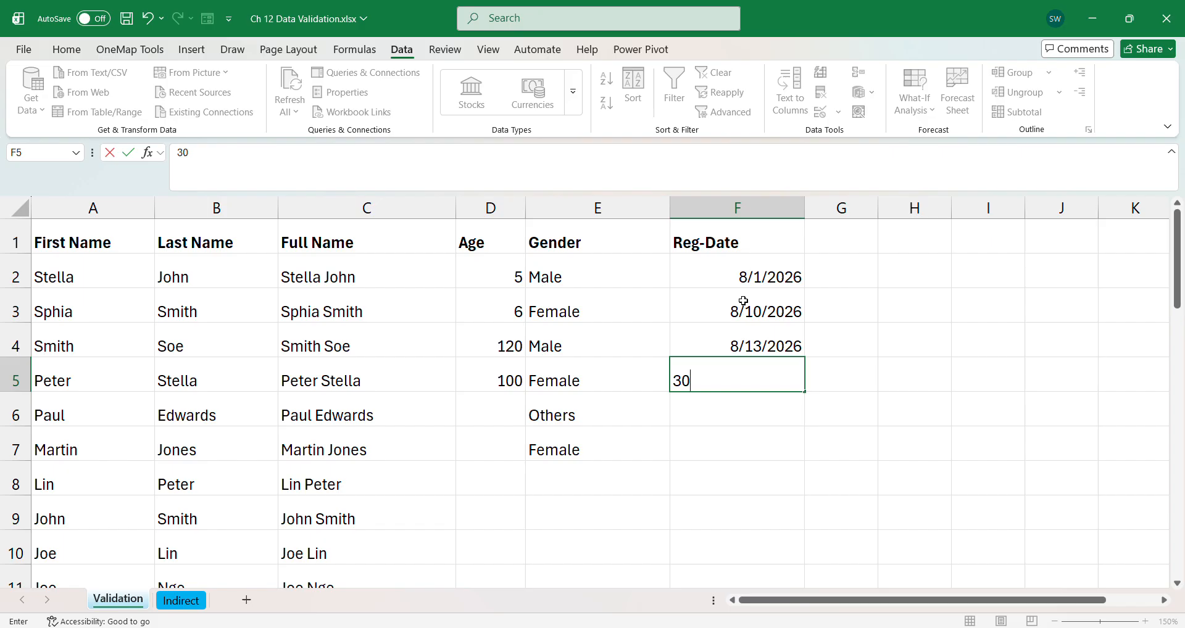
{"action": "key", "text": "BackSpace"}
{"action": "key", "text": "BackSpace"}
{"action": "type", "text": "8/30/2026"}
{"action": "key", "text": "Return"}
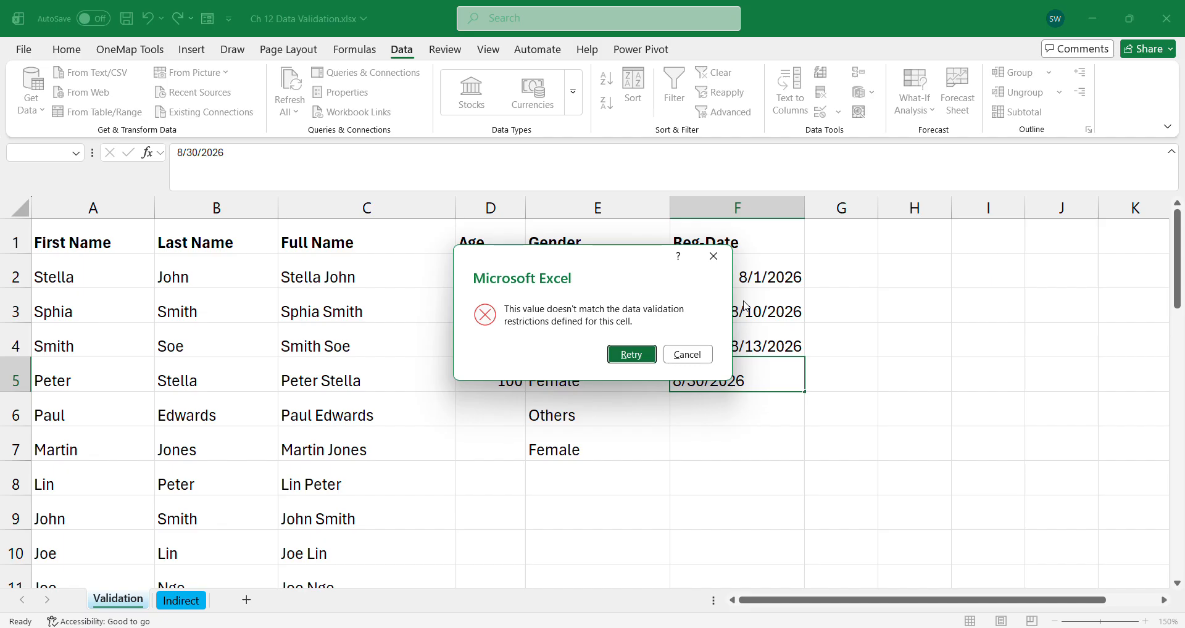
{"action": "left_click", "coordinate": [687, 355]}
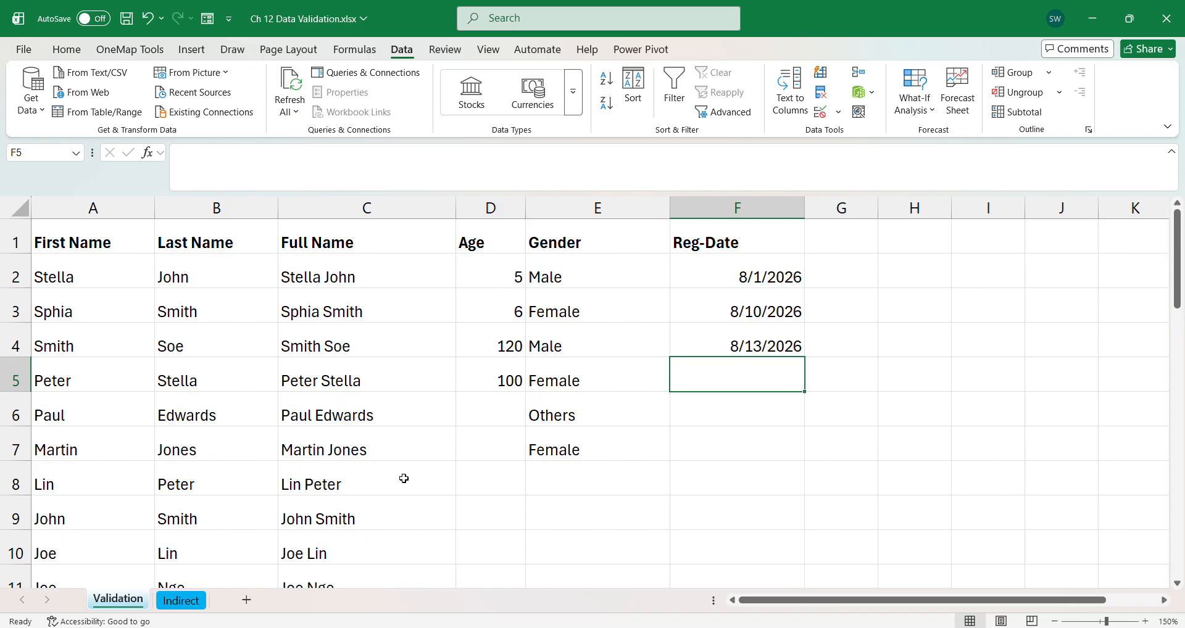
- Switch to the Indirect sheet and examine the state codes in column D, the city names beside them, and the State and City columns
{"action": "left_click", "coordinate": [185, 603]}
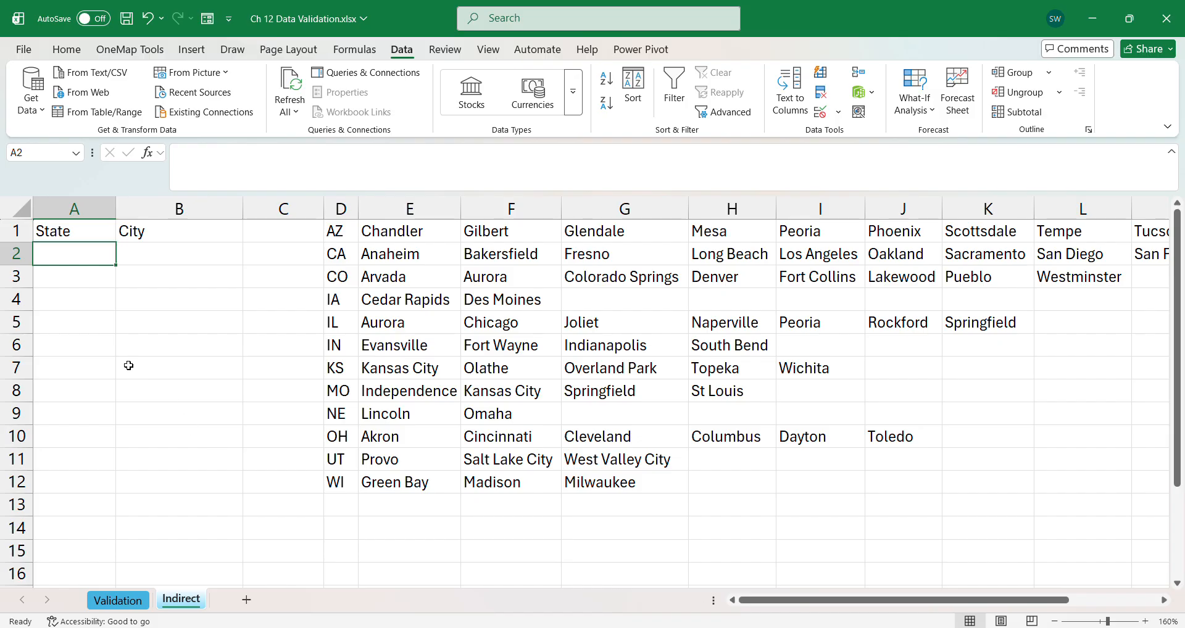
{"action": "mouse_move", "coordinate": [795, 600]}
{"action": "left_mouse_down"}
{"action": "mouse_move", "coordinate": [876, 602]}
{"action": "mouse_move", "coordinate": [797, 602]}
{"action": "left_mouse_up"}
{"action": "left_click", "coordinate": [338, 208]}
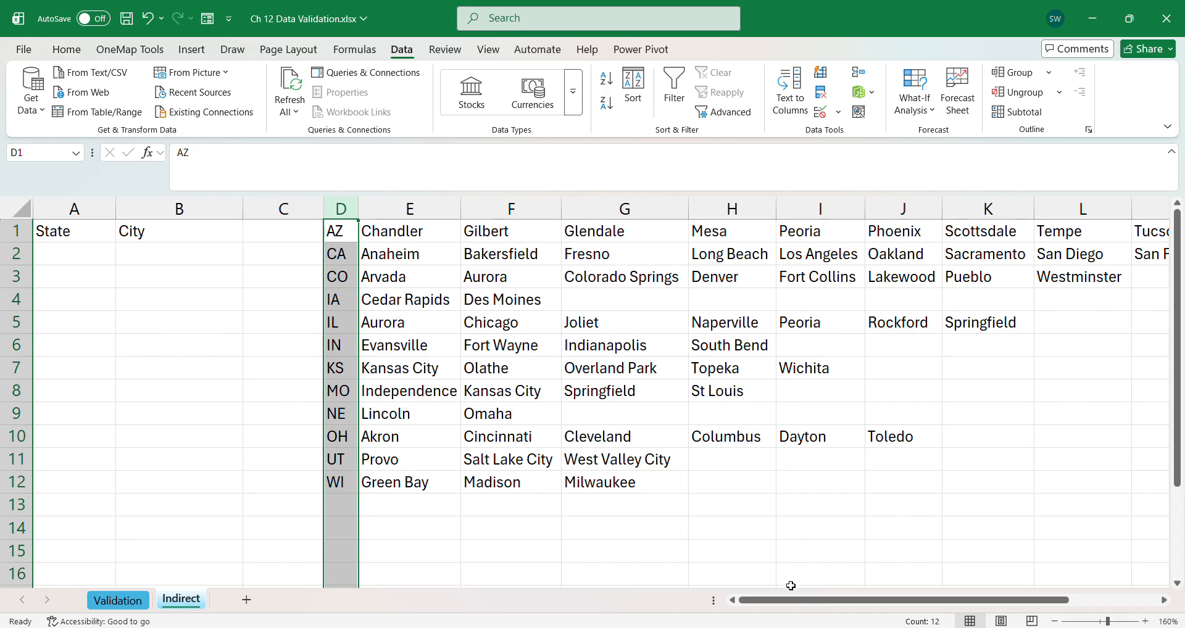
{"action": "left_click_drag", "start_coordinate": [778, 600], "coordinate": [687, 574]}
{"action": "left_click", "coordinate": [305, 209]}
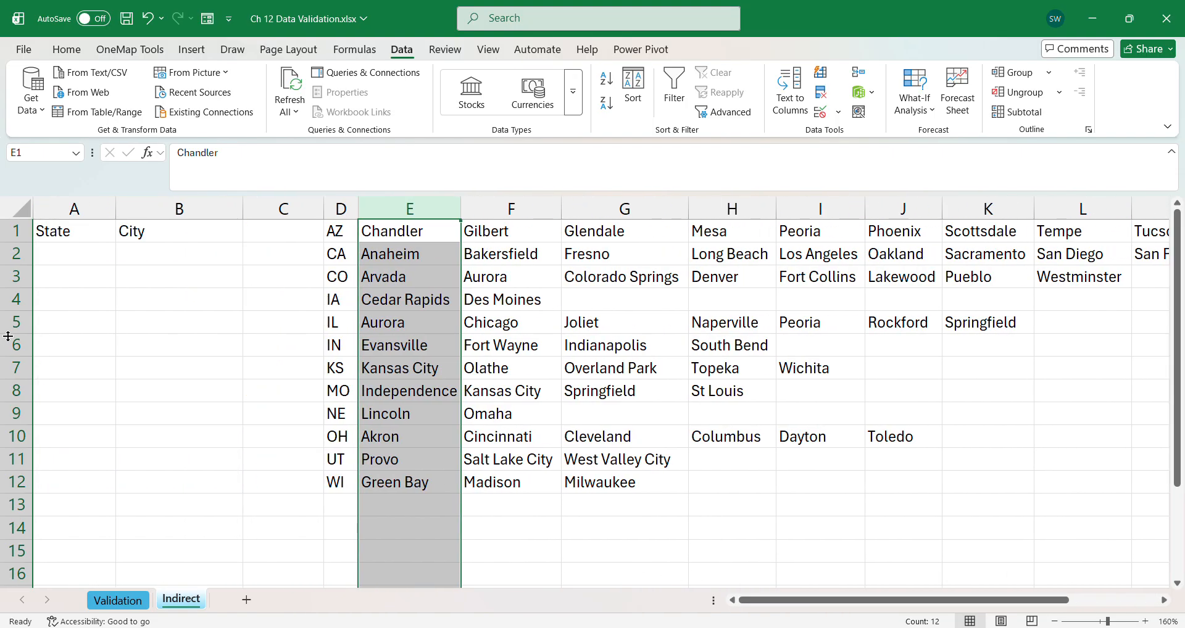
{"action": "left_click", "coordinate": [55, 248]}
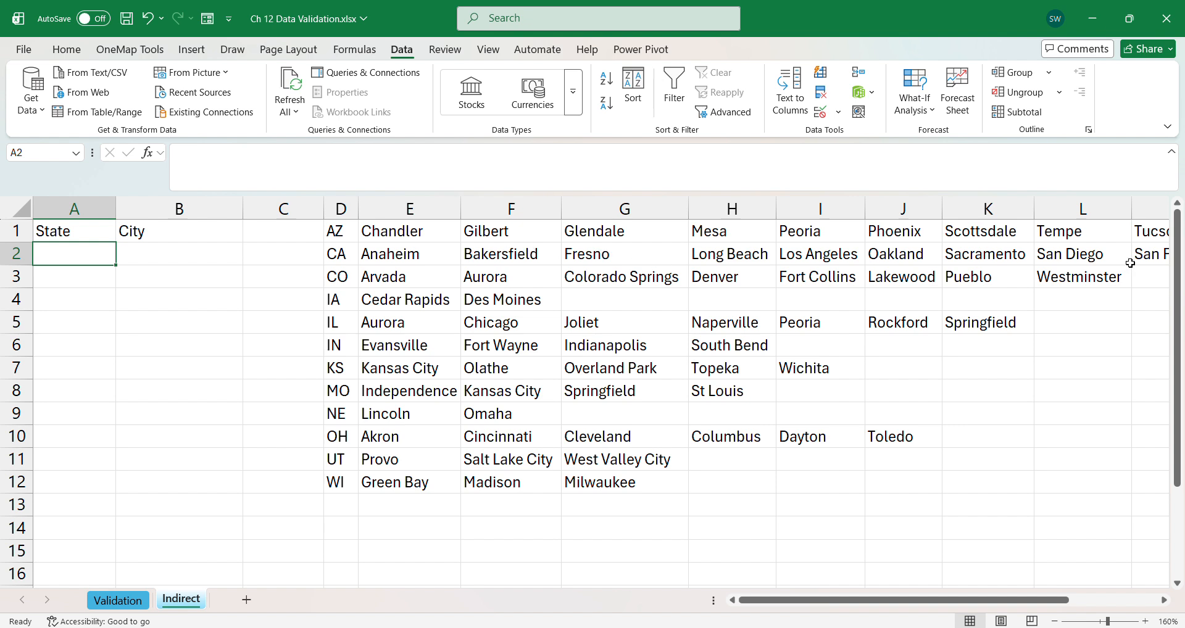
{"action": "left_click", "coordinate": [165, 257]}
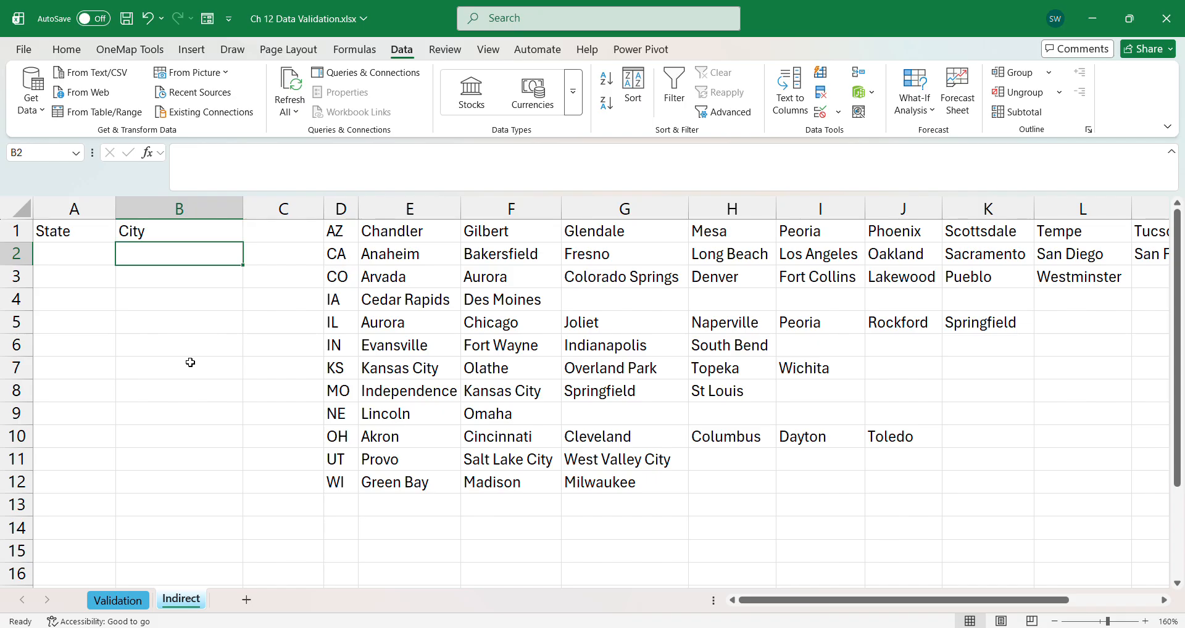
- Start a data validation for State cells A2 to A15 that allows a list
{"action": "left_click", "coordinate": [66, 253]}
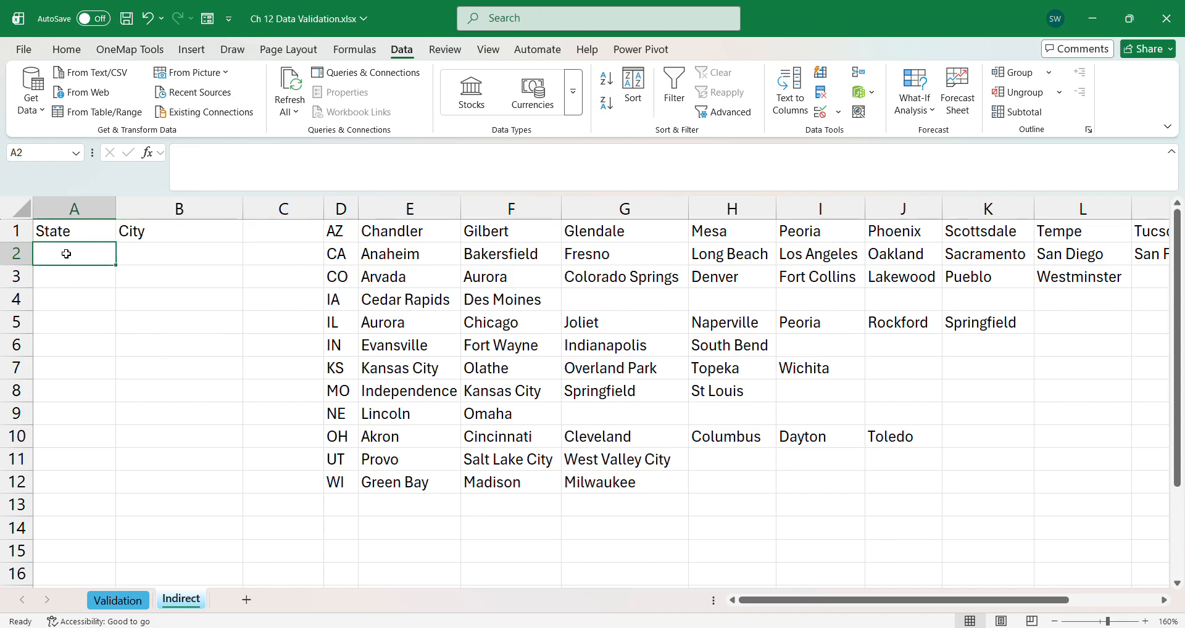
{"action": "left_click", "coordinate": [62, 557], "text": "shift"}
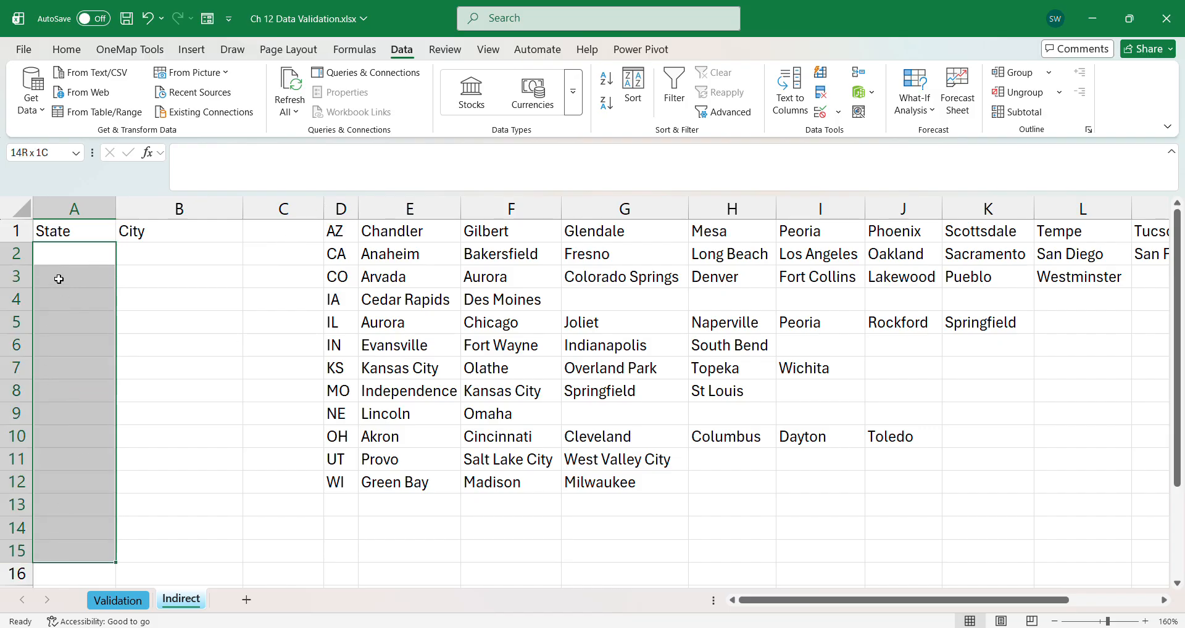
{"action": "left_click", "coordinate": [61, 252]}
{"action": "left_click", "coordinate": [71, 546], "text": "shift"}
{"action": "left_click", "coordinate": [838, 112]}
{"action": "left_click", "coordinate": [844, 136]}
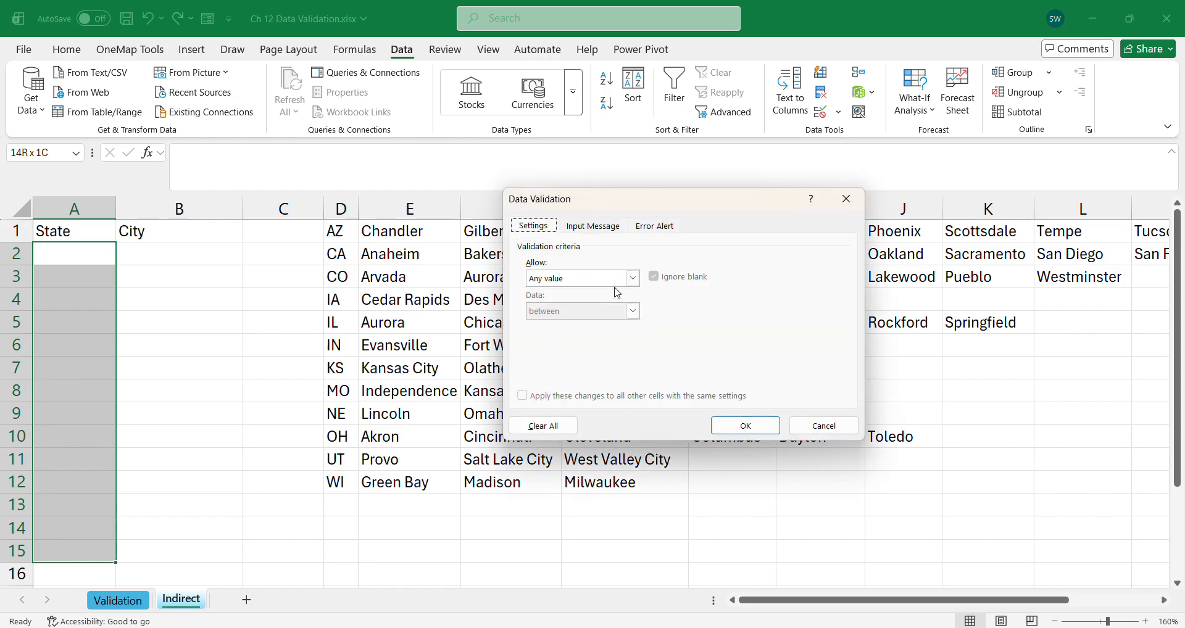
{"action": "left_click", "coordinate": [633, 278]}
{"action": "left_click", "coordinate": [594, 334]}
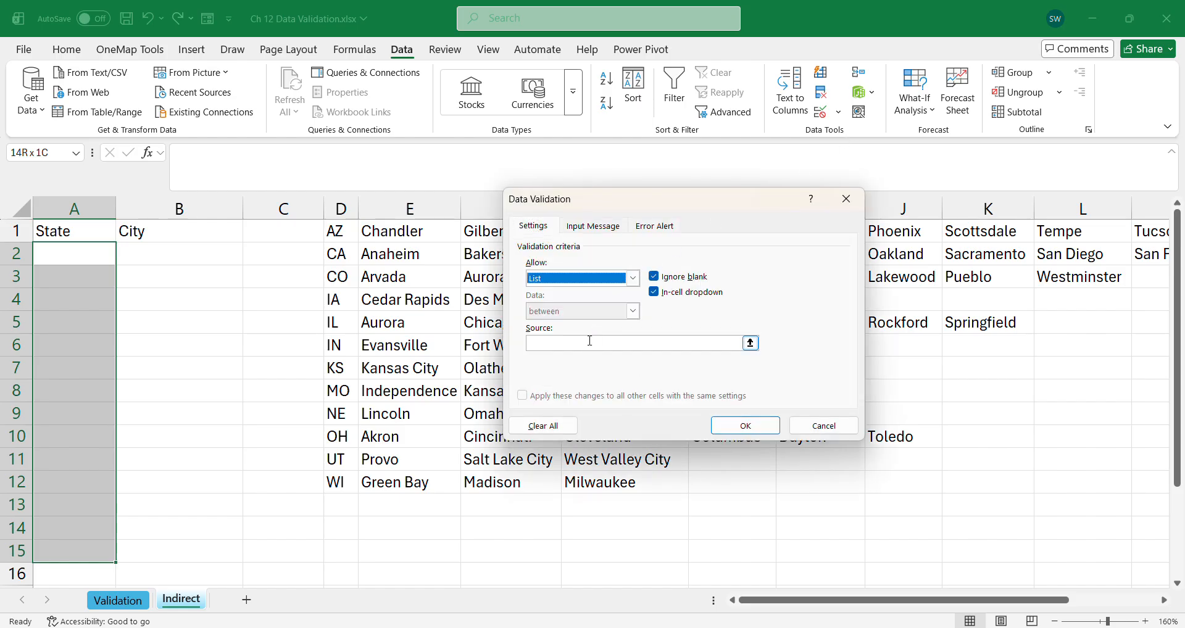
- Use the state codes in D1 to D12 as the list source and apply the validation to the State cells
{"action": "left_click_drag", "start_coordinate": [616, 205], "coordinate": [777, 183]}
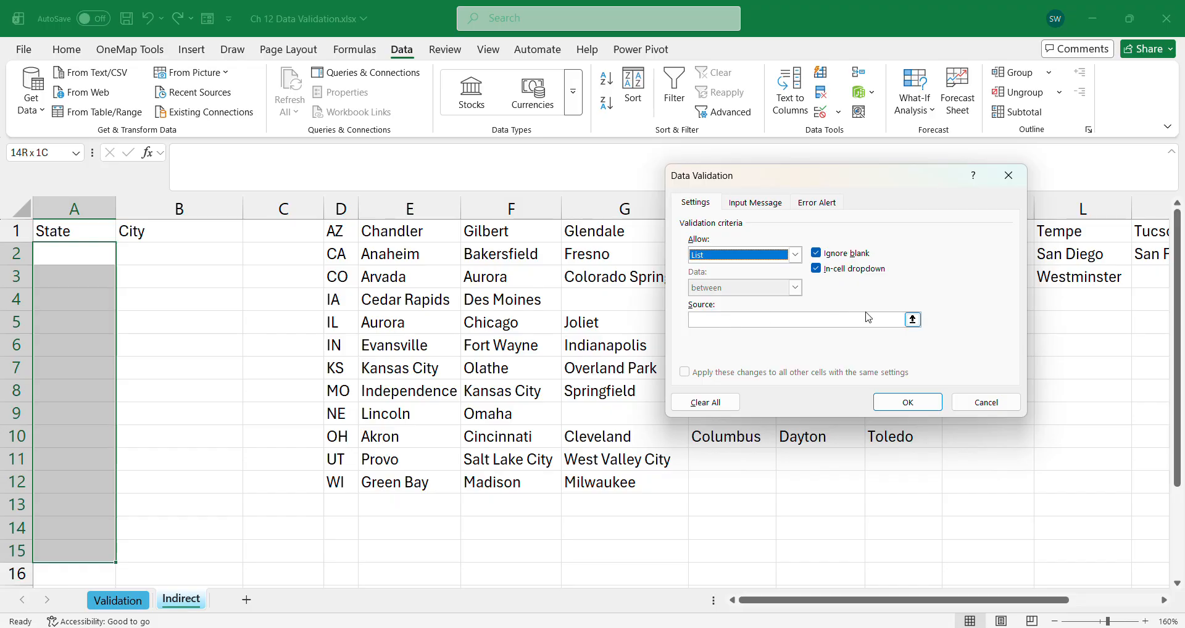
{"action": "left_click", "coordinate": [913, 320]}
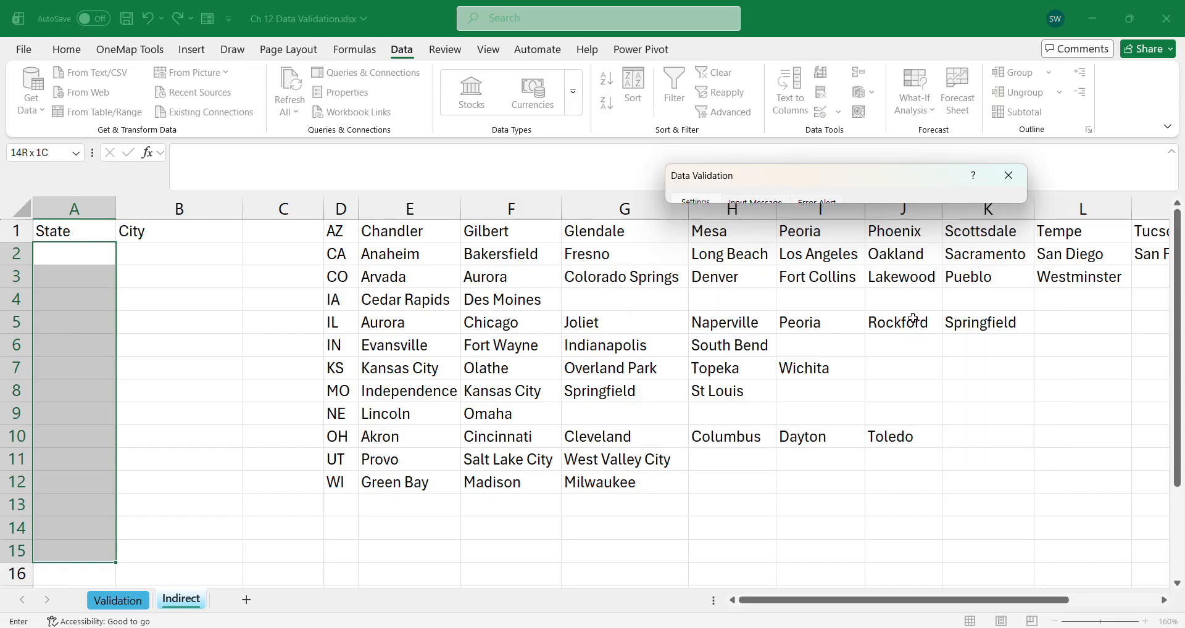
{"action": "left_click", "coordinate": [334, 232]}
{"action": "left_click_drag", "start_coordinate": [342, 253], "coordinate": [341, 476]}
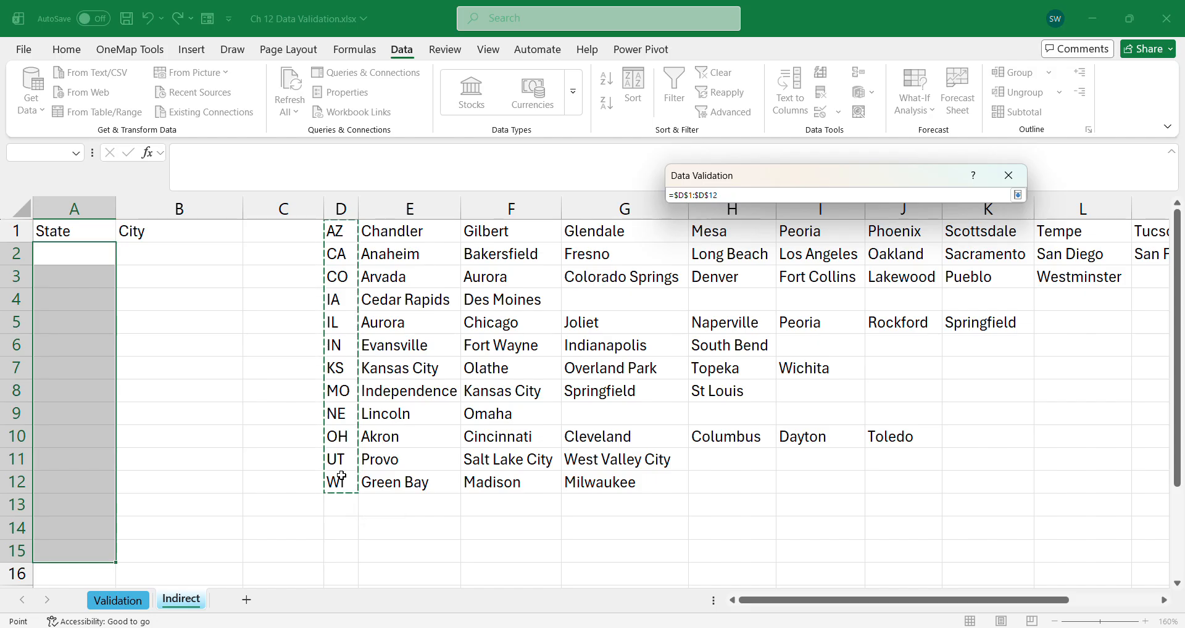
{"action": "key", "text": "Return"}
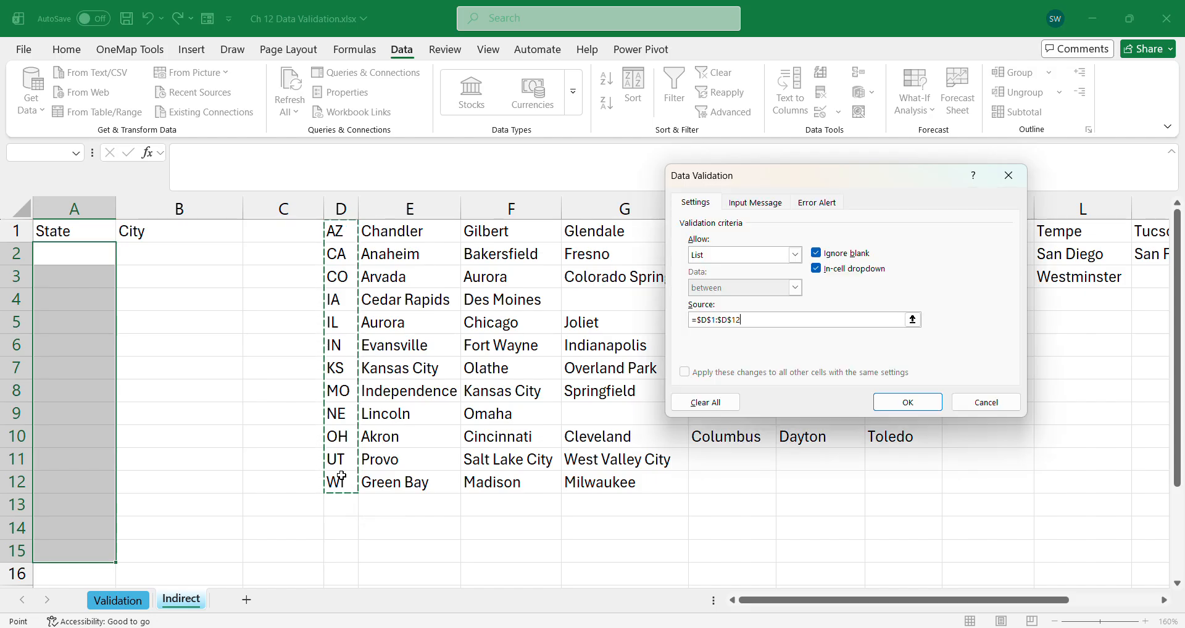
{"action": "left_click", "coordinate": [904, 402]}
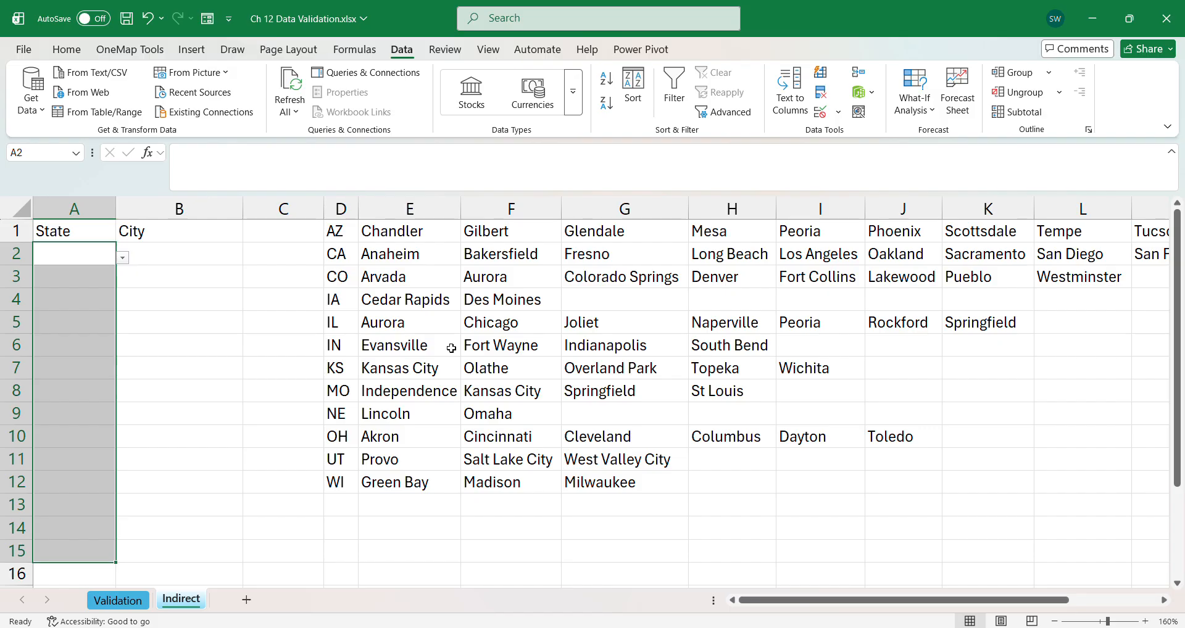
- Choose CO for cell A2 and IA for cell A3 from the in-cell State lists
{"action": "left_click_drag", "start_coordinate": [107, 250], "coordinate": [95, 263]}
{"action": "left_click", "coordinate": [95, 262]}
{"action": "left_click", "coordinate": [122, 258]}
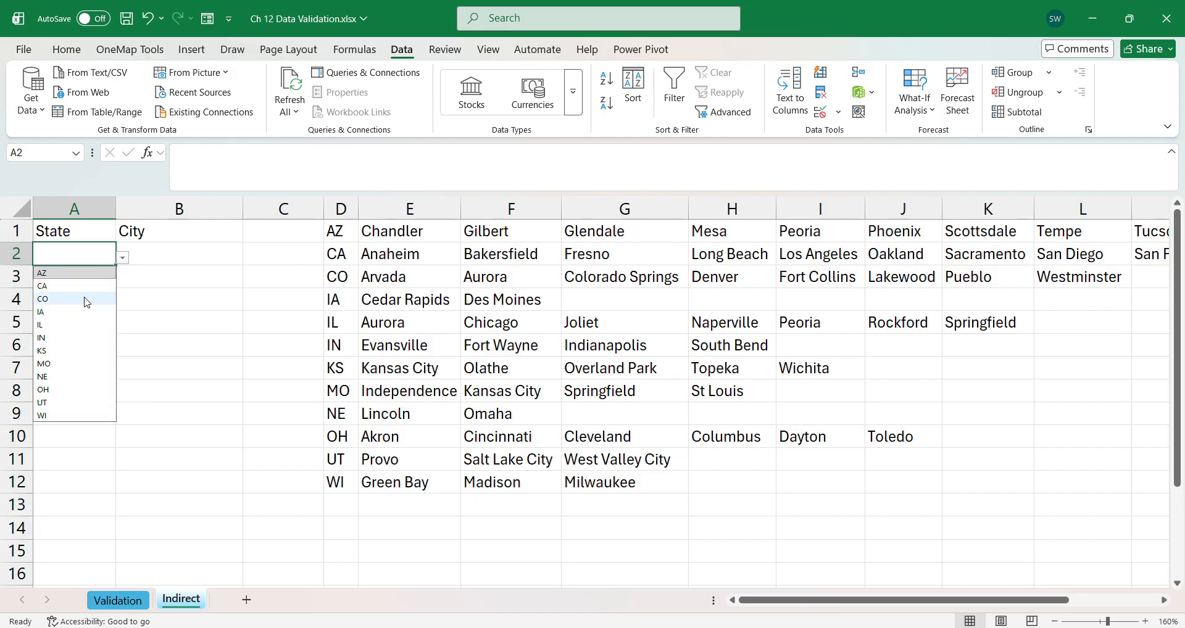
{"action": "left_click", "coordinate": [85, 298]}
{"action": "left_click", "coordinate": [71, 277]}
{"action": "left_click", "coordinate": [123, 281]}
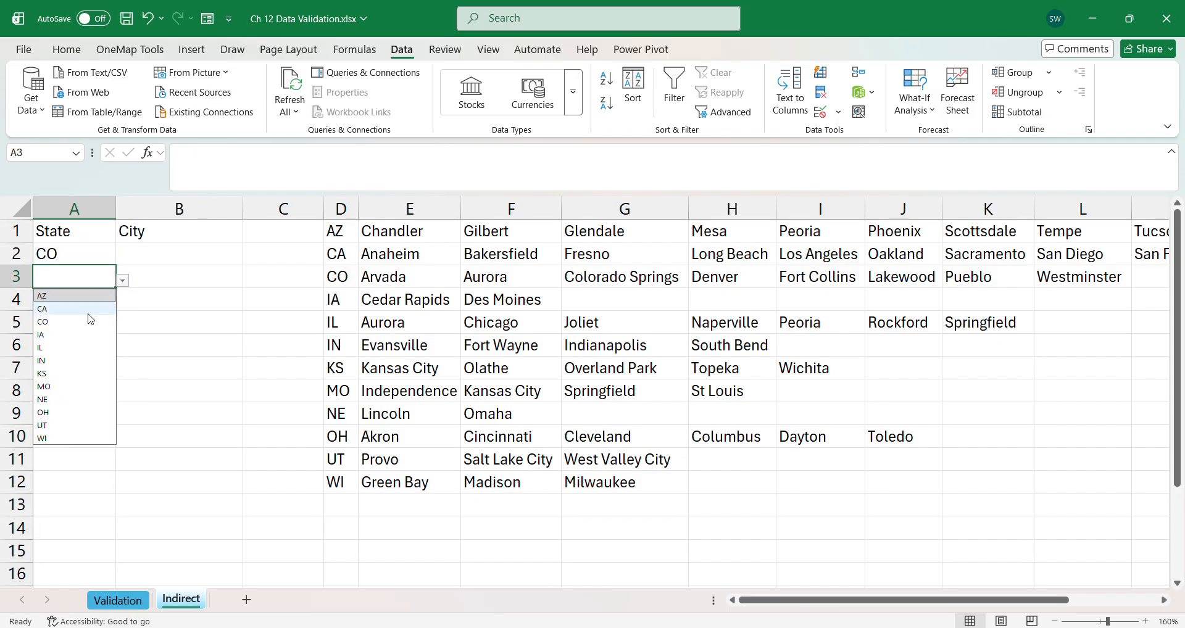
{"action": "left_click", "coordinate": [80, 337]}
- Choose OH for cell A4 and IA for cell A6 from the in-cell State lists
{"action": "left_click", "coordinate": [82, 298]}
{"action": "left_click", "coordinate": [122, 303]}
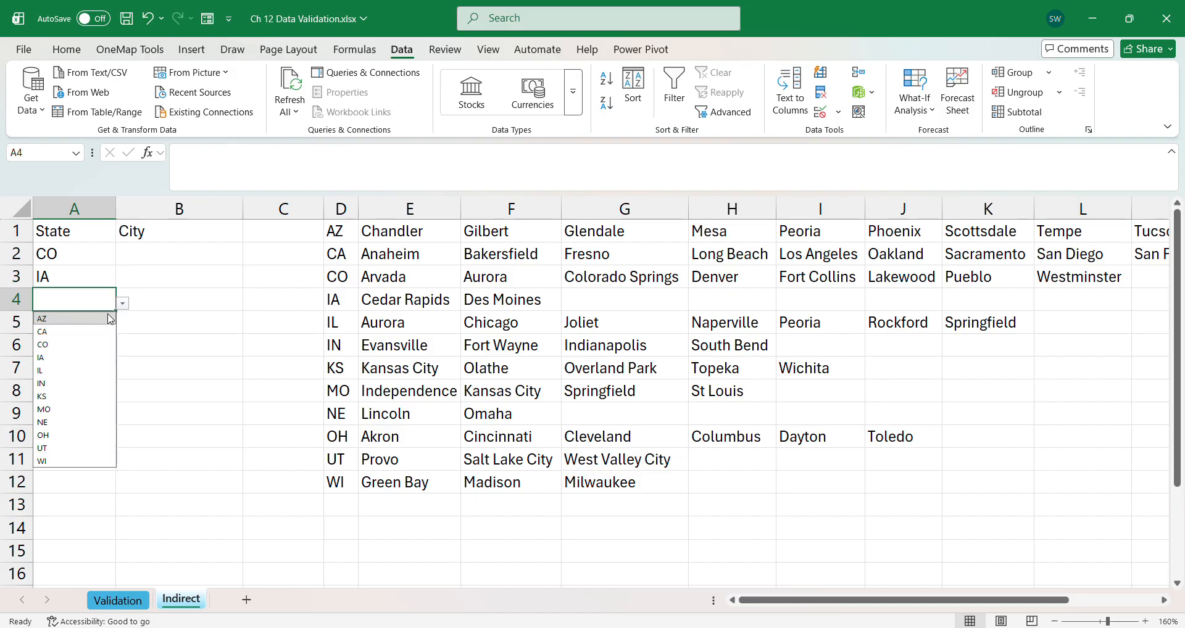
{"action": "left_click", "coordinate": [61, 436]}
{"action": "left_click", "coordinate": [77, 339]}
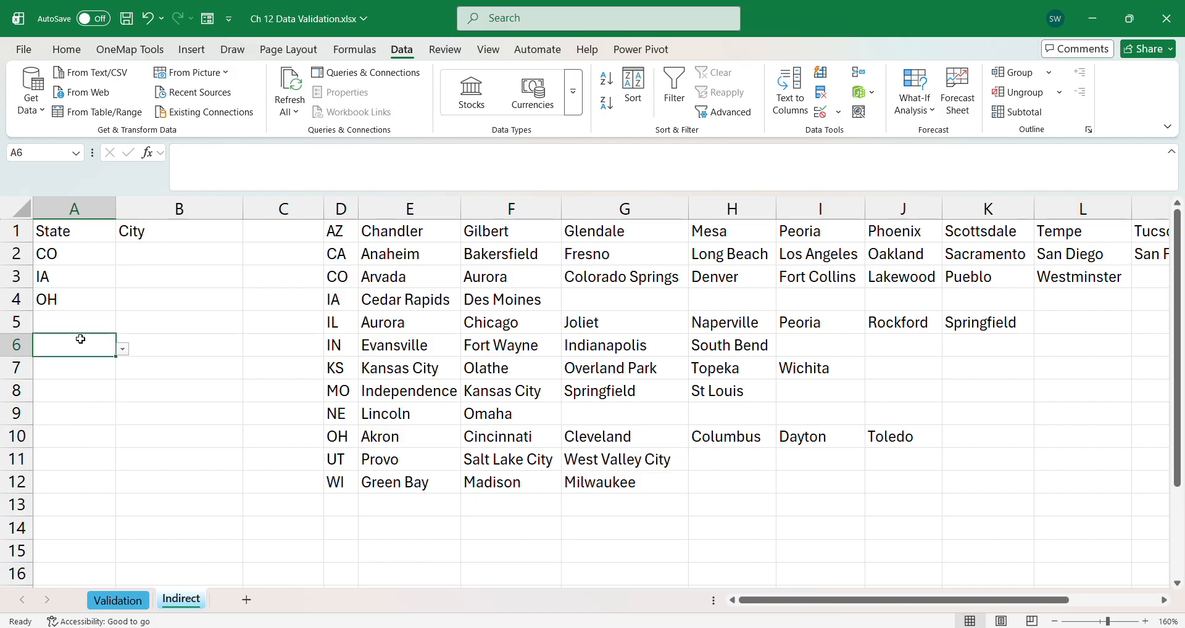
{"action": "left_click", "coordinate": [123, 349]}
{"action": "left_click", "coordinate": [89, 412]}
- Choose CO for State cell A5 from its in-cell list
{"action": "left_click", "coordinate": [80, 321]}
{"action": "left_click", "coordinate": [122, 325]}
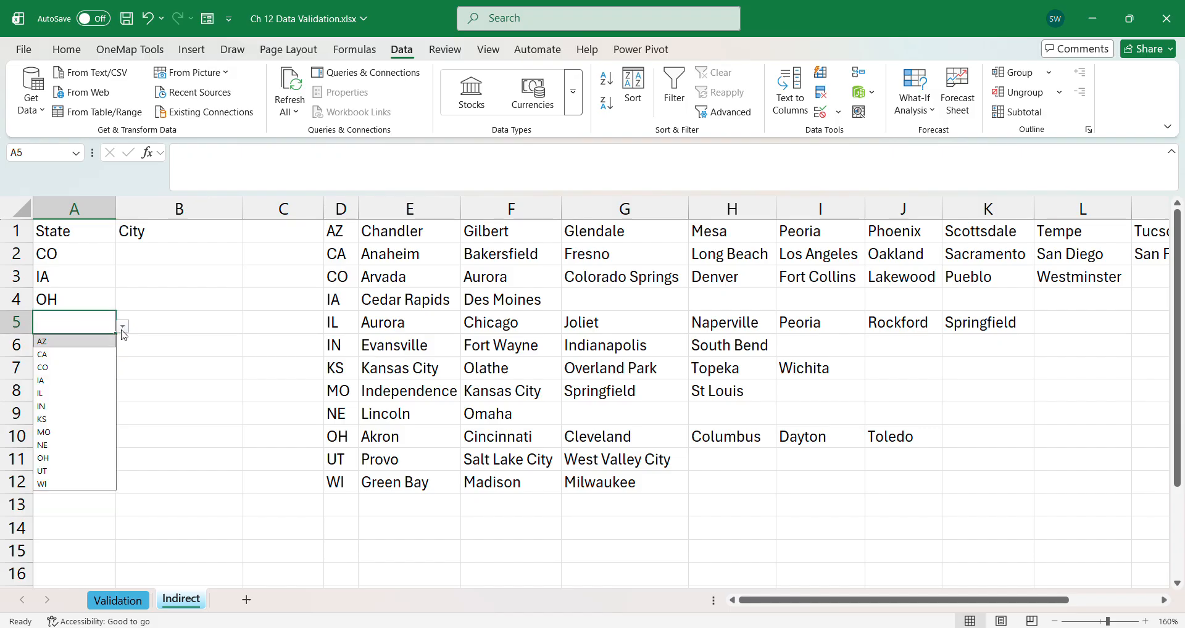
{"action": "key", "text": "Escape"}
{"action": "left_click", "coordinate": [143, 258]}
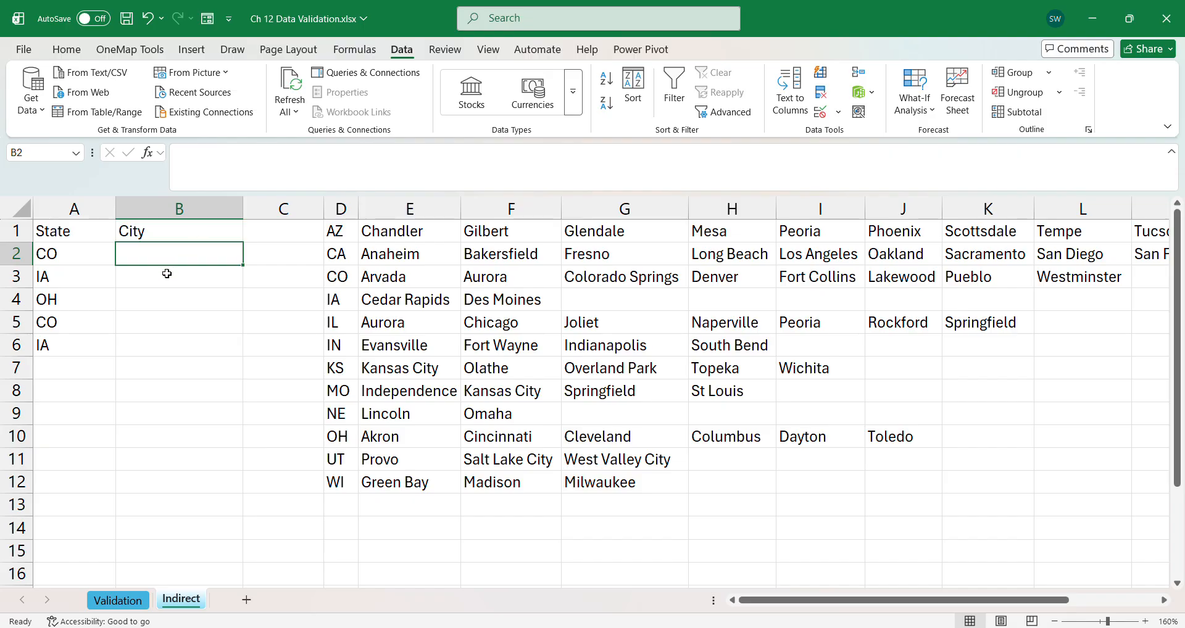
{"action": "left_click", "coordinate": [107, 256]}
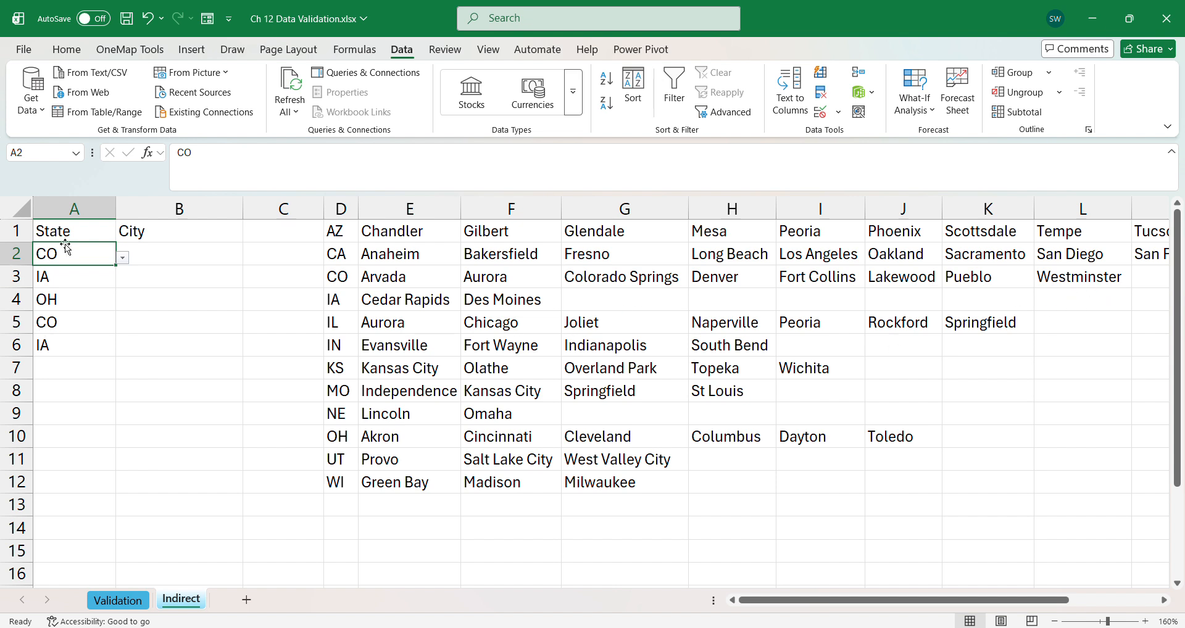
- Check how far down the State column the in-cell dropdown list has been applied
{"action": "left_click", "coordinate": [69, 501]}
{"action": "left_click", "coordinate": [75, 534]}
{"action": "left_click", "coordinate": [80, 558]}
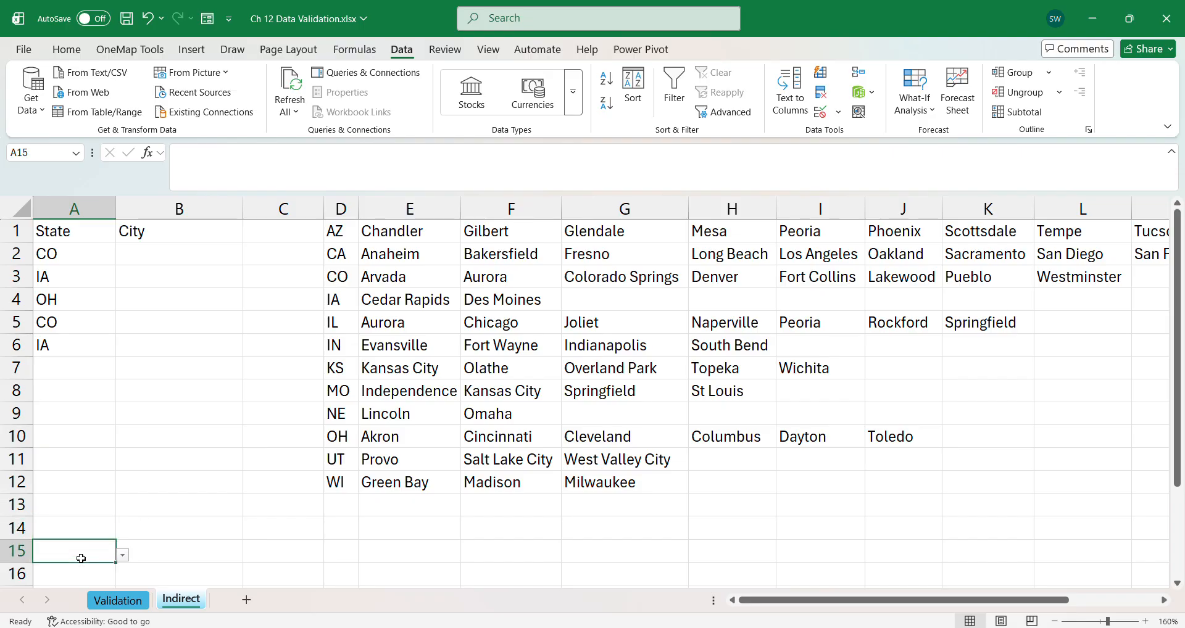
{"action": "left_click", "coordinate": [82, 581]}
{"action": "left_click", "coordinate": [82, 555]}
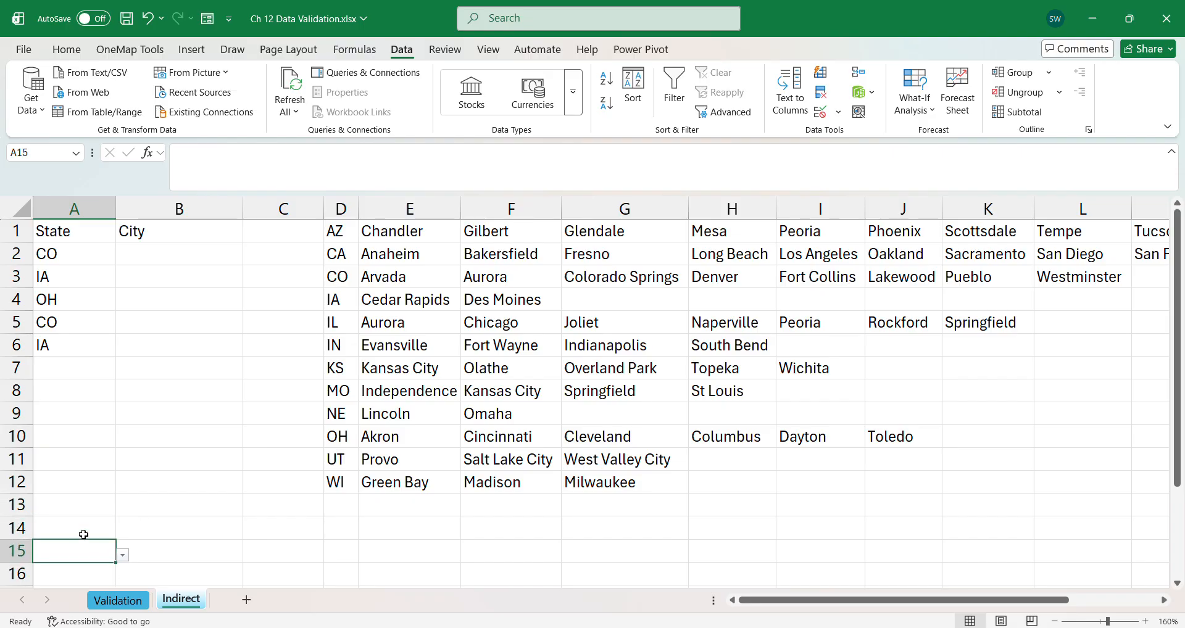
{"action": "left_click", "coordinate": [164, 262]}
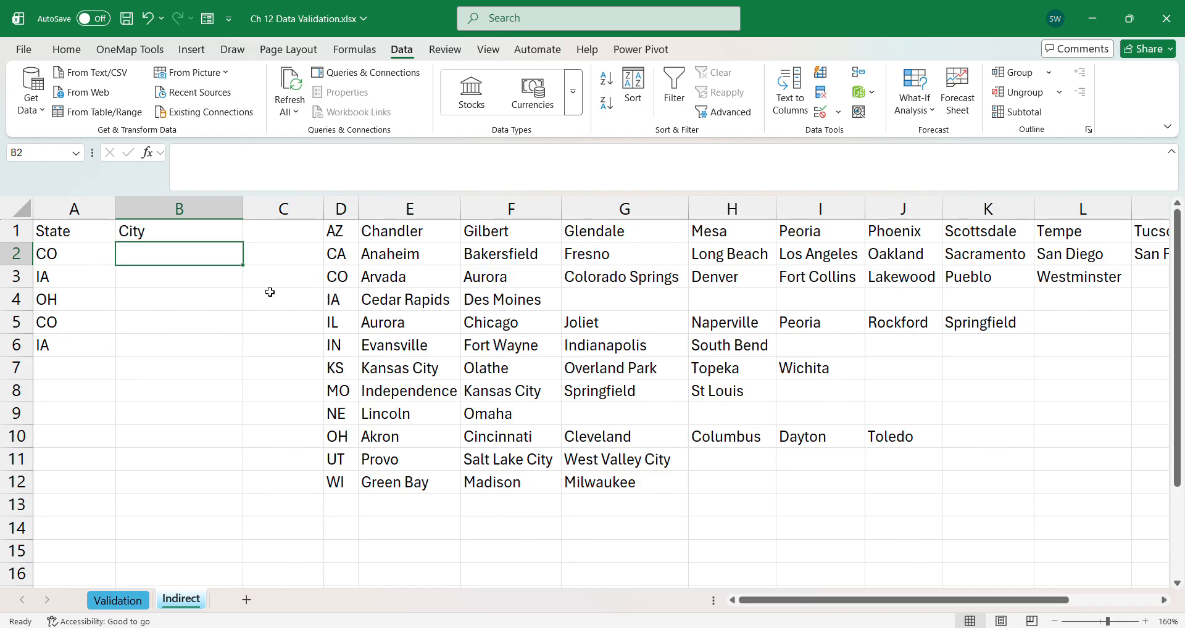
- Create named ranges for the state and city table D1:O12 using only the left column as names
{"action": "left_click_drag", "start_coordinate": [981, 600], "coordinate": [1076, 578]}
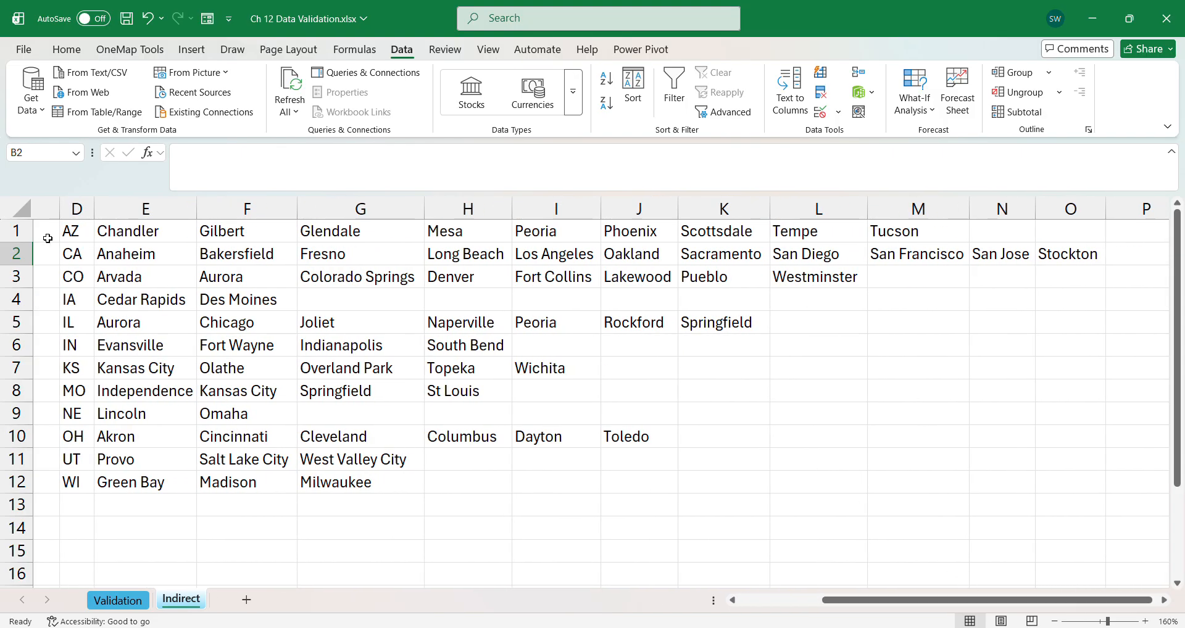
{"action": "left_click", "coordinate": [87, 228]}
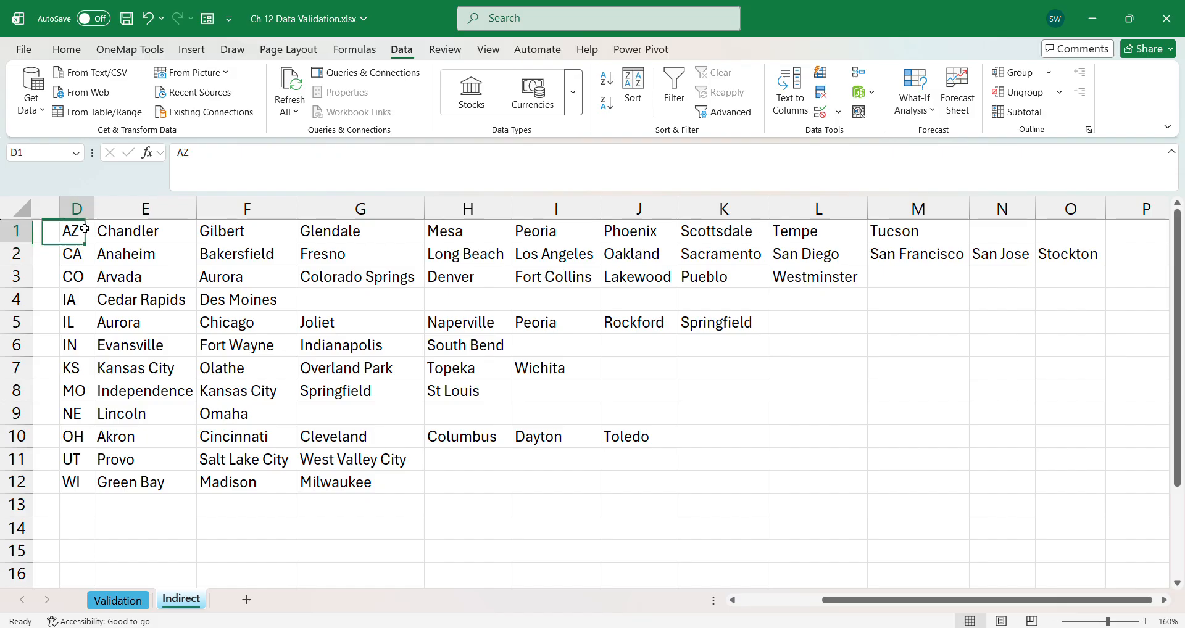
{"action": "left_click", "coordinate": [1063, 472], "text": "shift"}
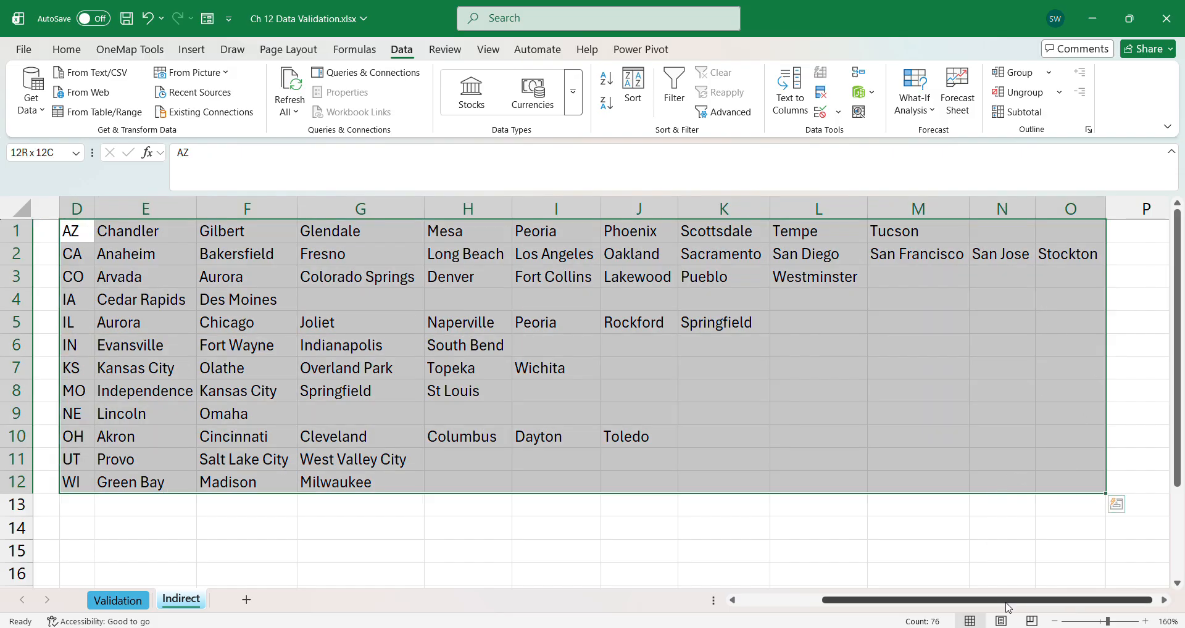
{"action": "left_click_drag", "start_coordinate": [1008, 605], "coordinate": [982, 597]}
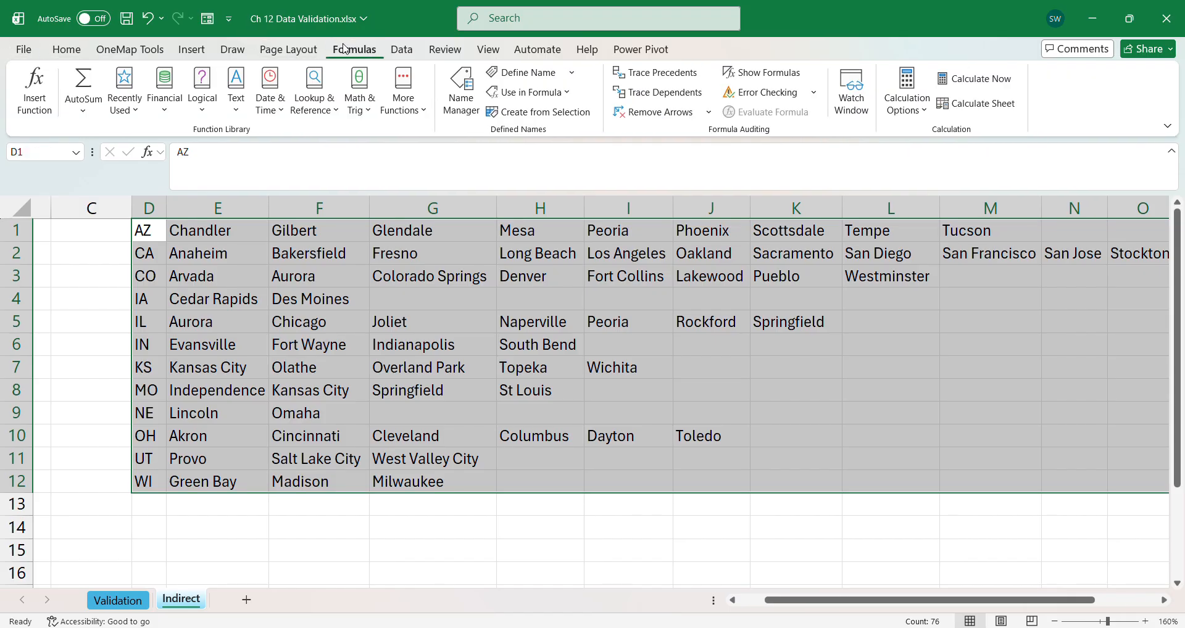
{"action": "left_click", "coordinate": [554, 117]}
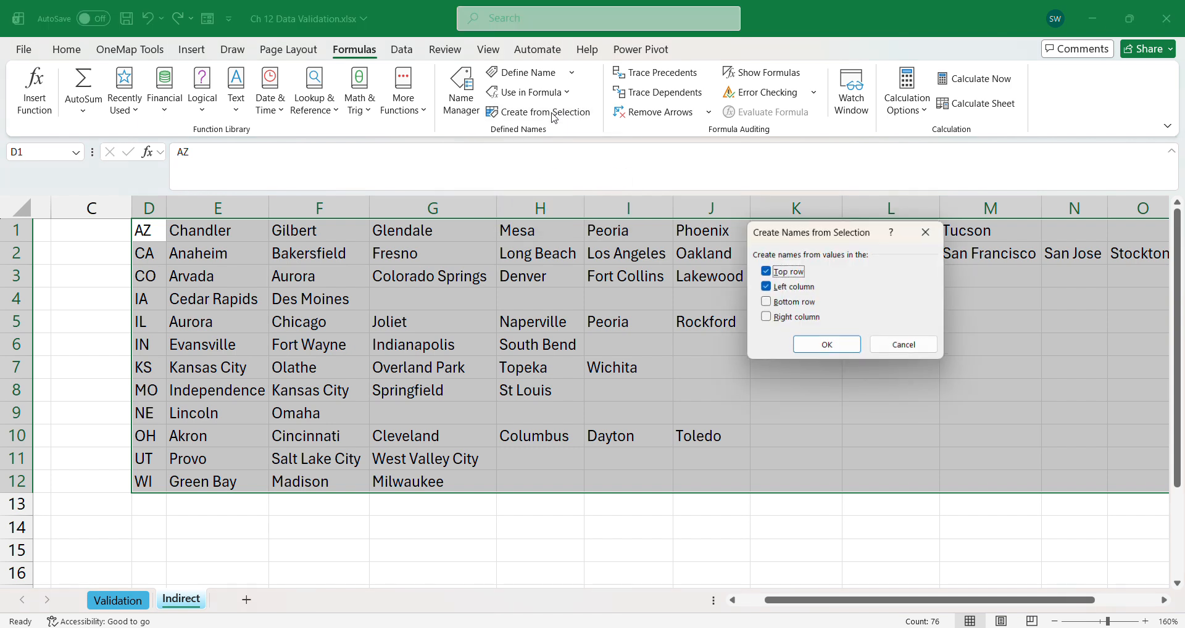
{"action": "left_click", "coordinate": [765, 272]}
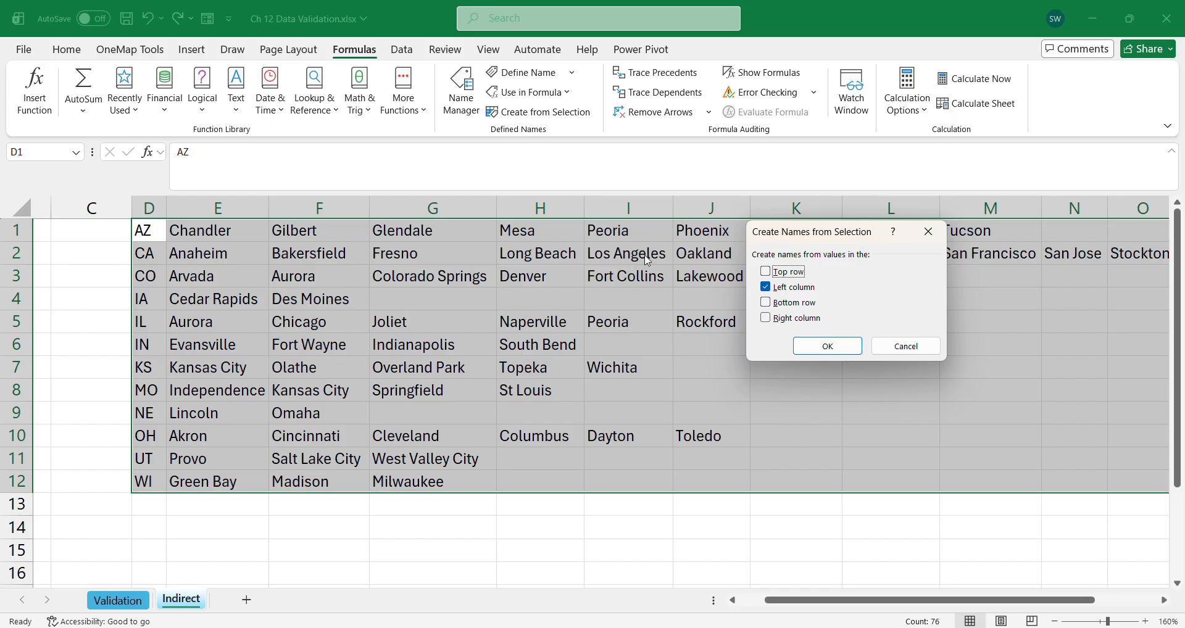
{"action": "left_click", "coordinate": [827, 346]}
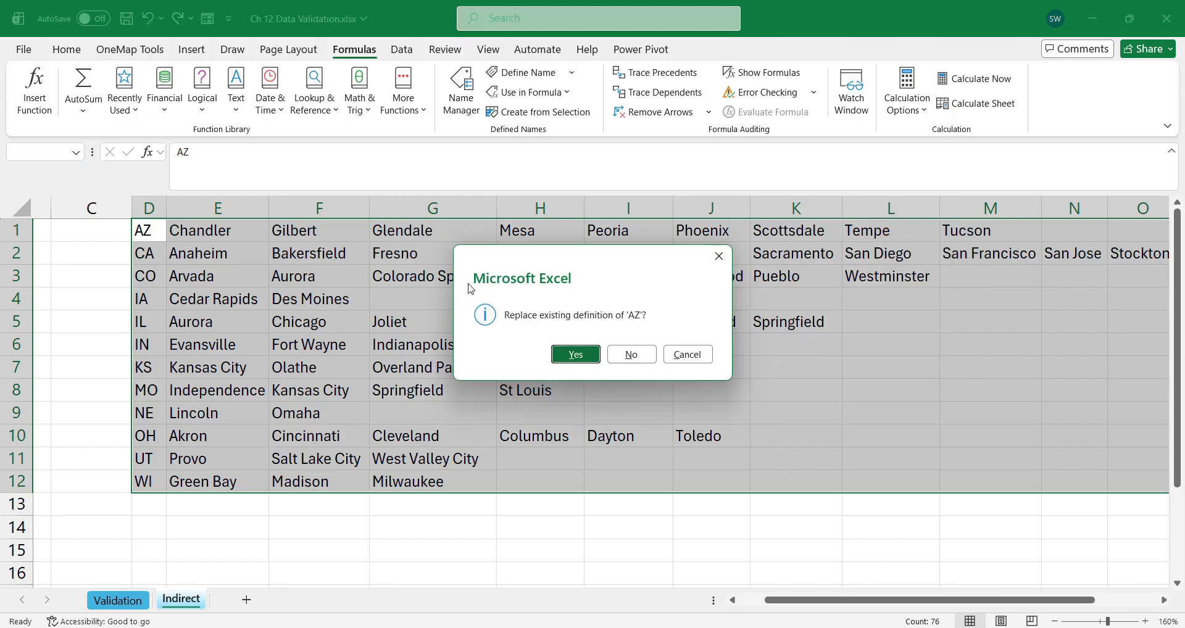
- Replace the existing definitions of all the state names from AZ to WI
{"action": "left_click", "coordinate": [587, 358]}
{"action": "left_click", "coordinate": [588, 358]}
{"action": "left_click", "coordinate": [588, 358]}
{"action": "left_click", "coordinate": [588, 358]}
{"action": "left_click", "coordinate": [588, 358]}
{"action": "left_click", "coordinate": [587, 358]}
{"action": "left_click", "coordinate": [587, 357]}
{"action": "left_click", "coordinate": [587, 358]}
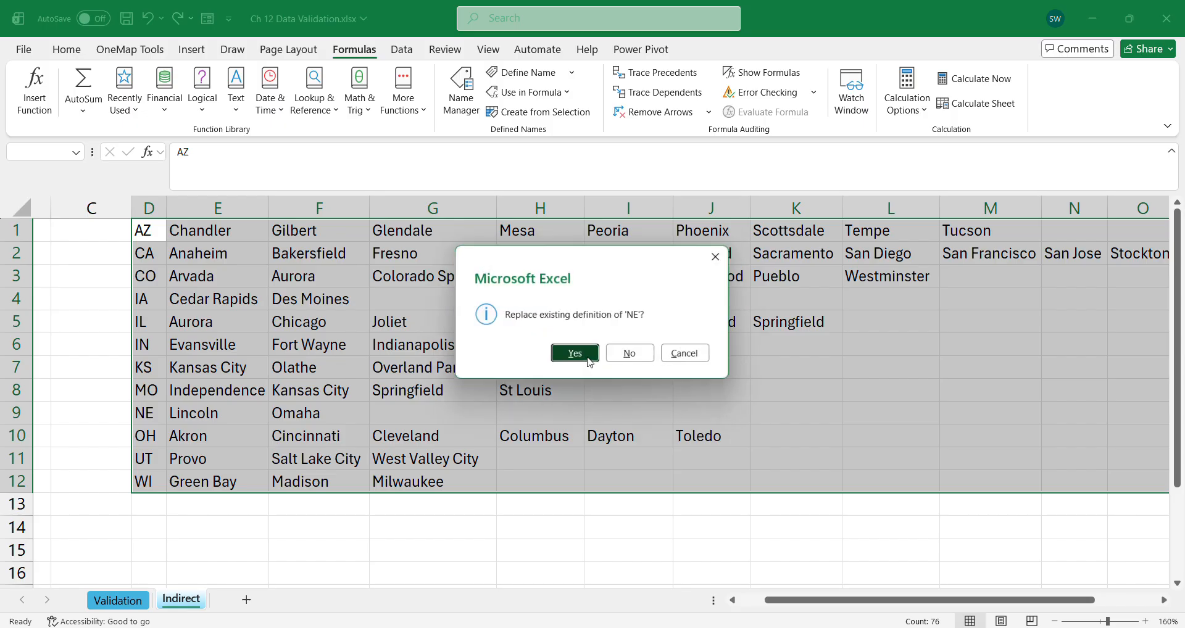
{"action": "left_click", "coordinate": [588, 358]}
{"action": "left_click", "coordinate": [587, 358]}
{"action": "left_click", "coordinate": [587, 358]}
{"action": "left_click", "coordinate": [588, 358]}
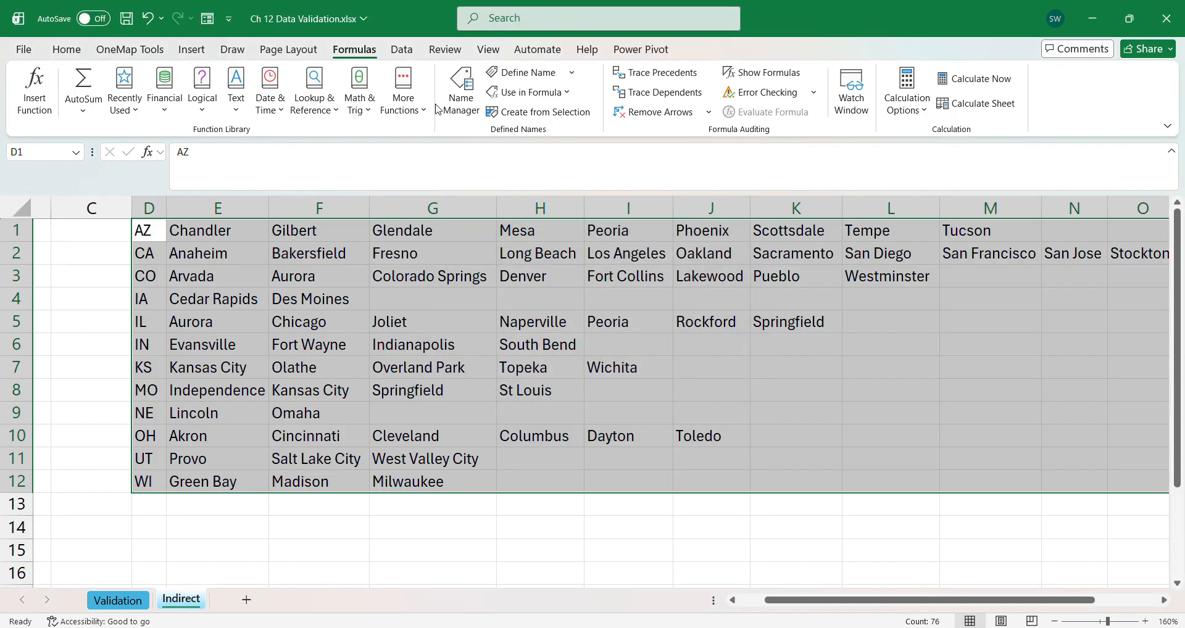
- Delete all the state range names from AZ to WI in the Name Manager
{"action": "left_click", "coordinate": [457, 89]}
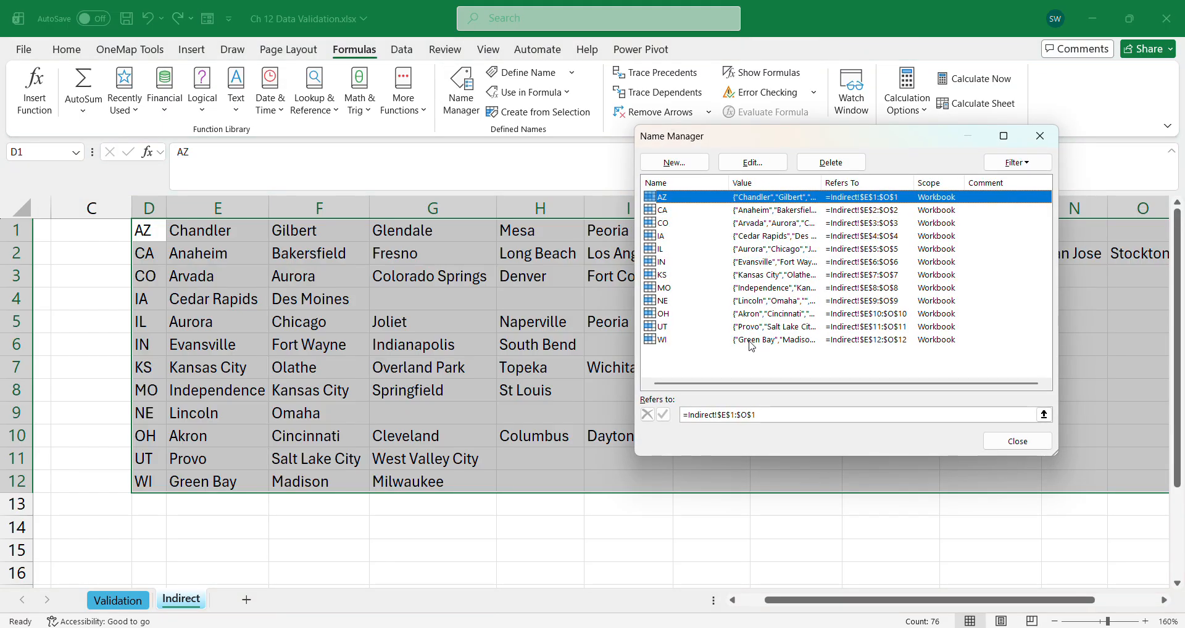
{"action": "left_click", "coordinate": [684, 338], "text": "shift"}
{"action": "left_click", "coordinate": [836, 164]}
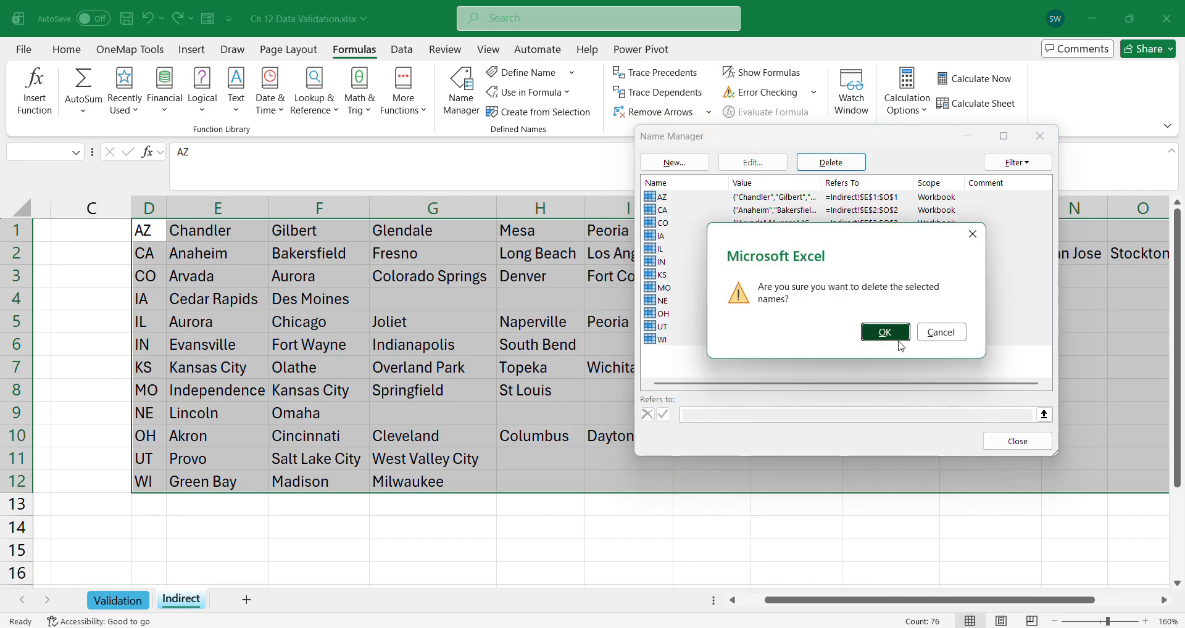
{"action": "left_click", "coordinate": [883, 334]}
{"action": "left_click", "coordinate": [1040, 136]}
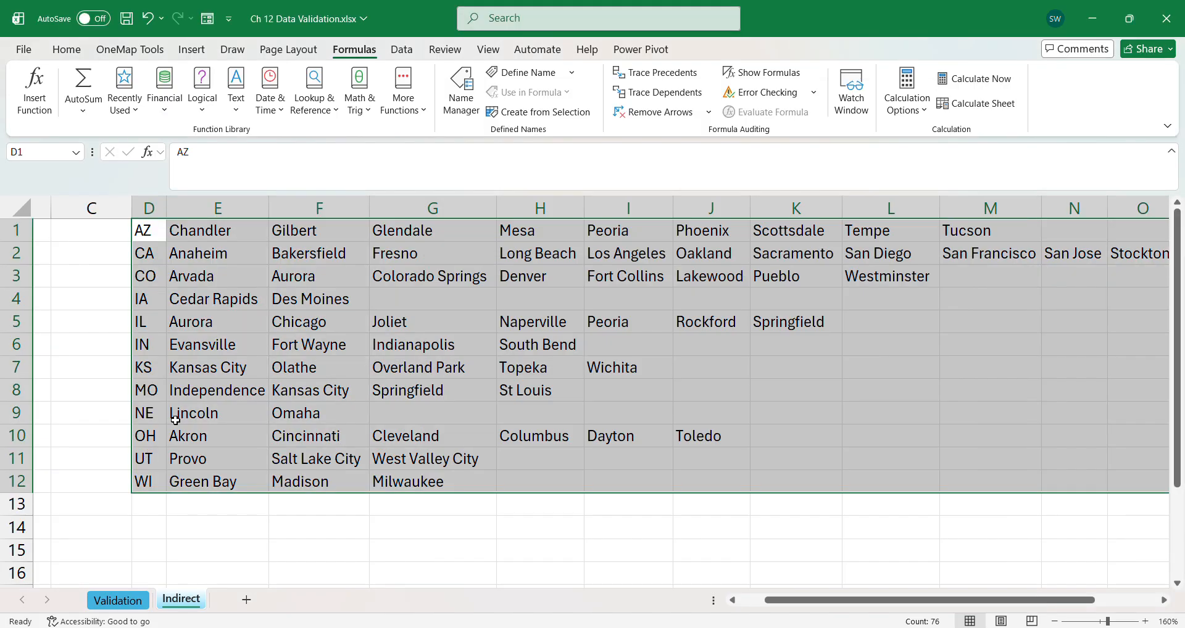
- Recreate the state names for D1:O12 from the left column only and review them in the Name Manager
{"action": "left_click", "coordinate": [137, 235]}
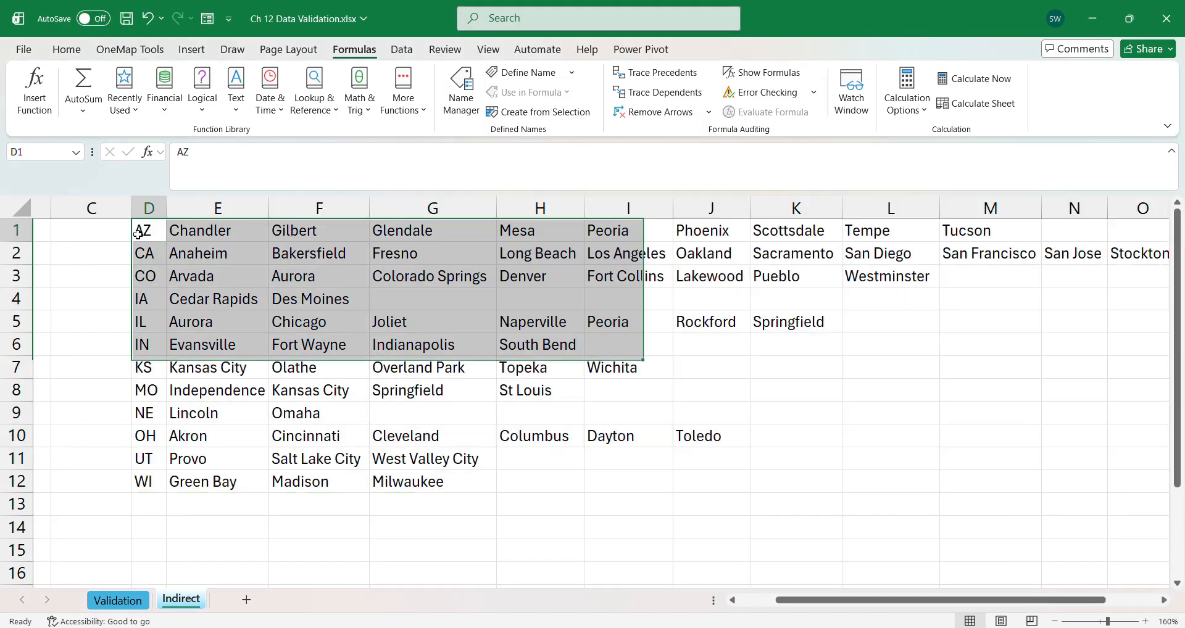
{"action": "mouse_move", "coordinate": [839, 600]}
{"action": "left_mouse_down"}
{"action": "mouse_move", "coordinate": [1020, 593]}
{"action": "mouse_move", "coordinate": [917, 596]}
{"action": "mouse_move", "coordinate": [929, 595]}
{"action": "left_mouse_up"}
{"action": "left_click", "coordinate": [1039, 484], "text": "shift"}
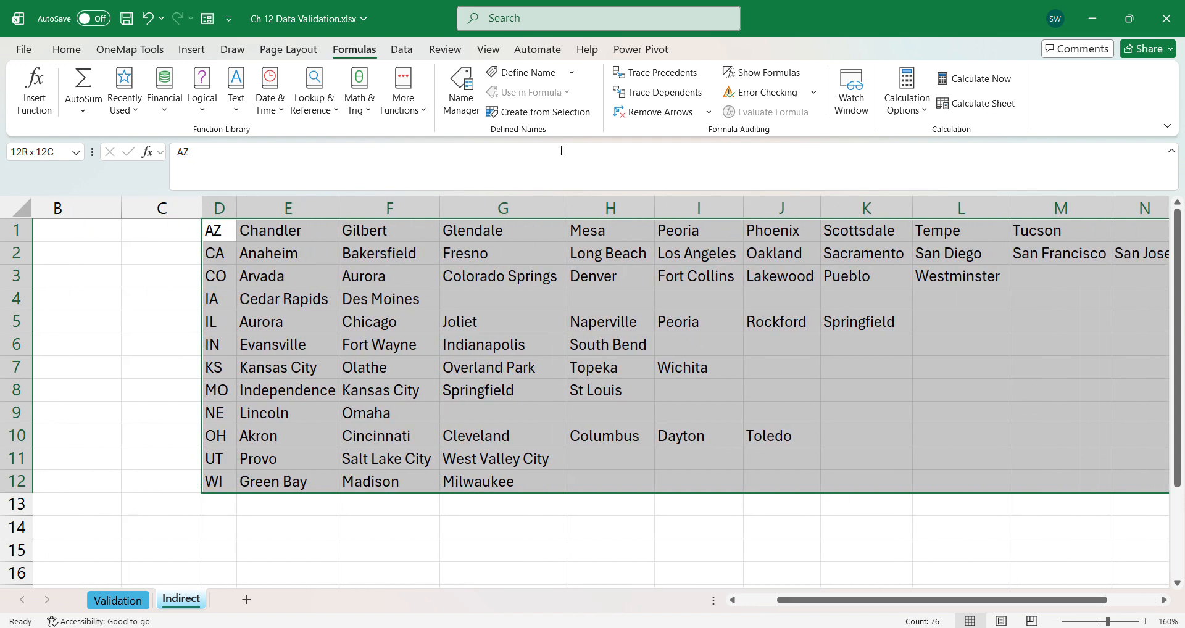
{"action": "left_click", "coordinate": [524, 115]}
{"action": "left_click", "coordinate": [776, 274]}
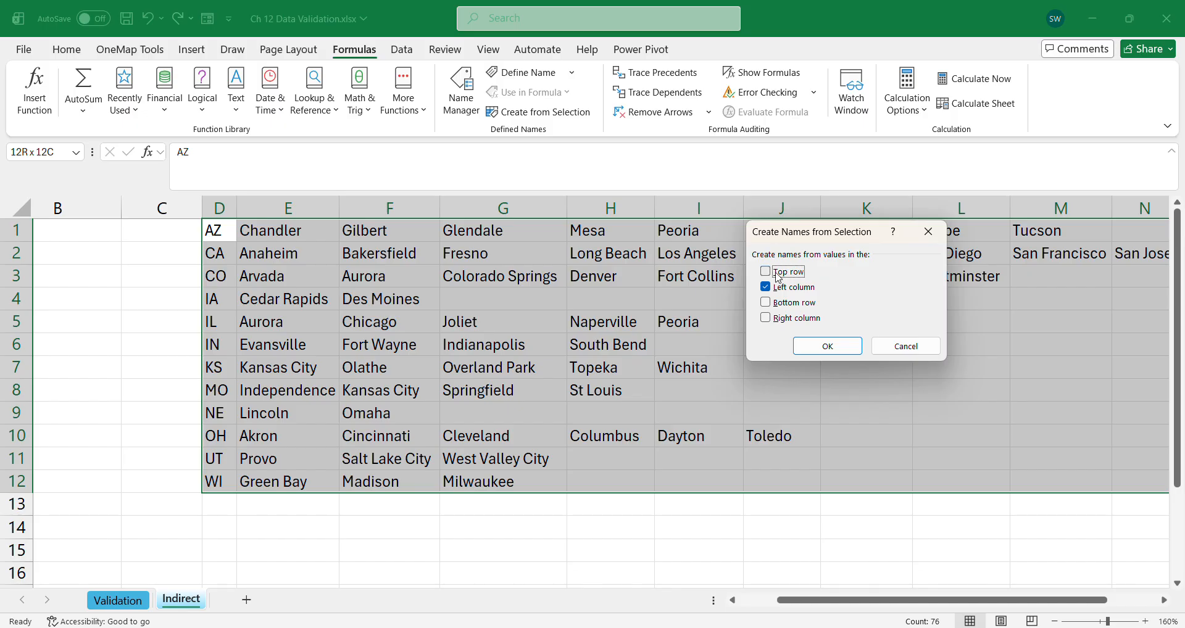
{"action": "left_click", "coordinate": [840, 347]}
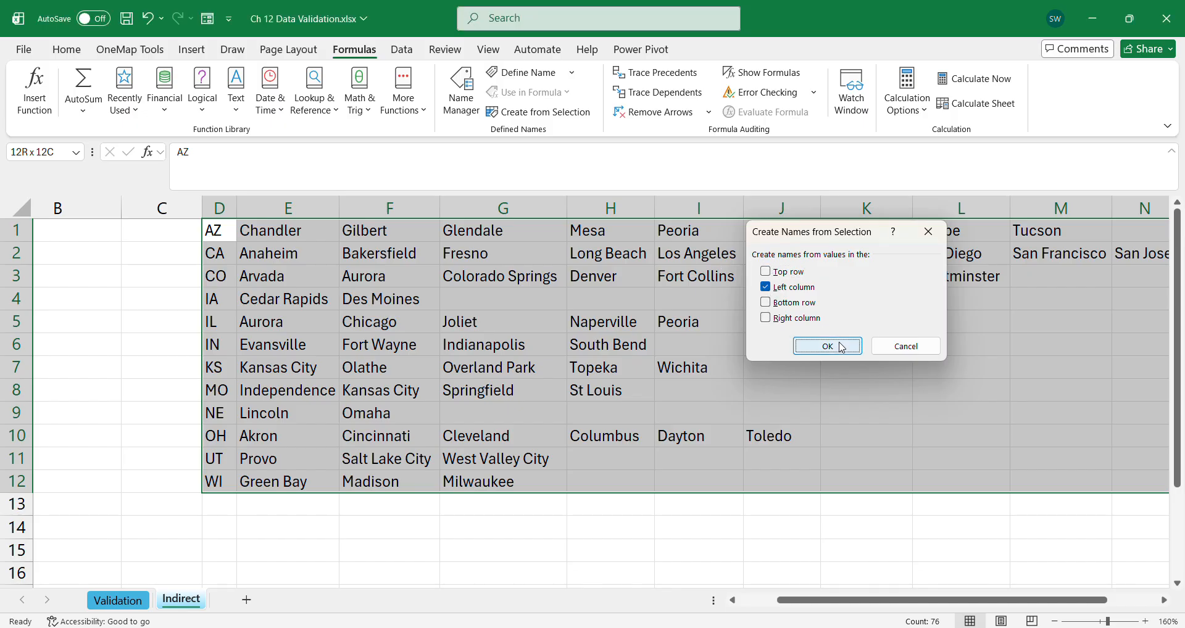
{"action": "left_click", "coordinate": [462, 99]}
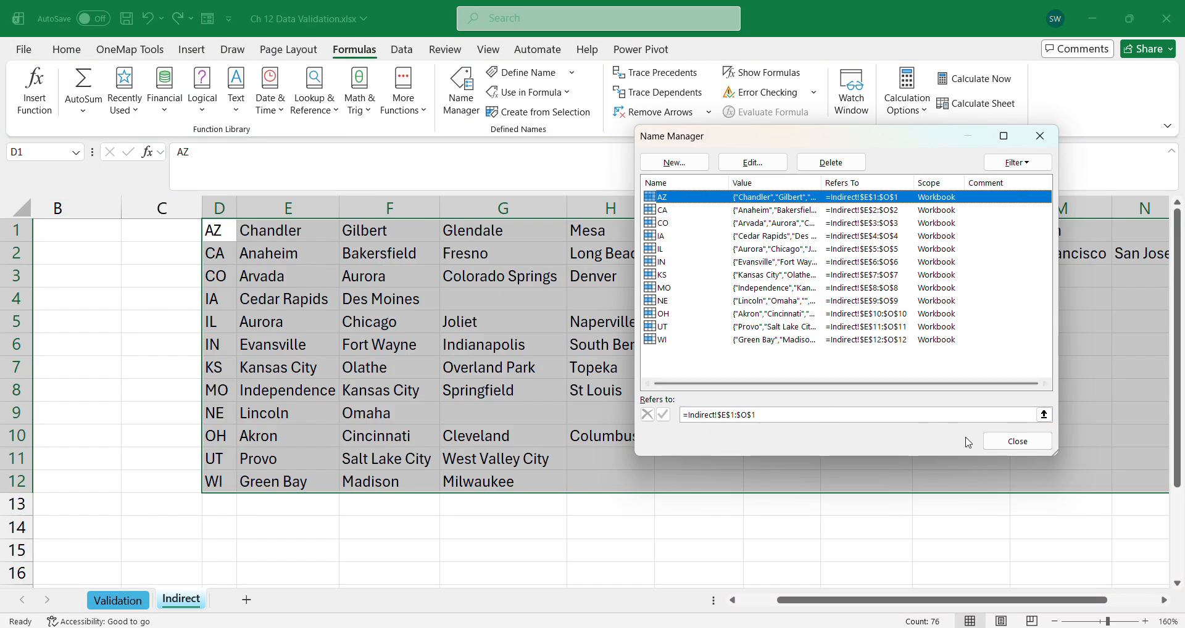
{"action": "left_click", "coordinate": [989, 438]}
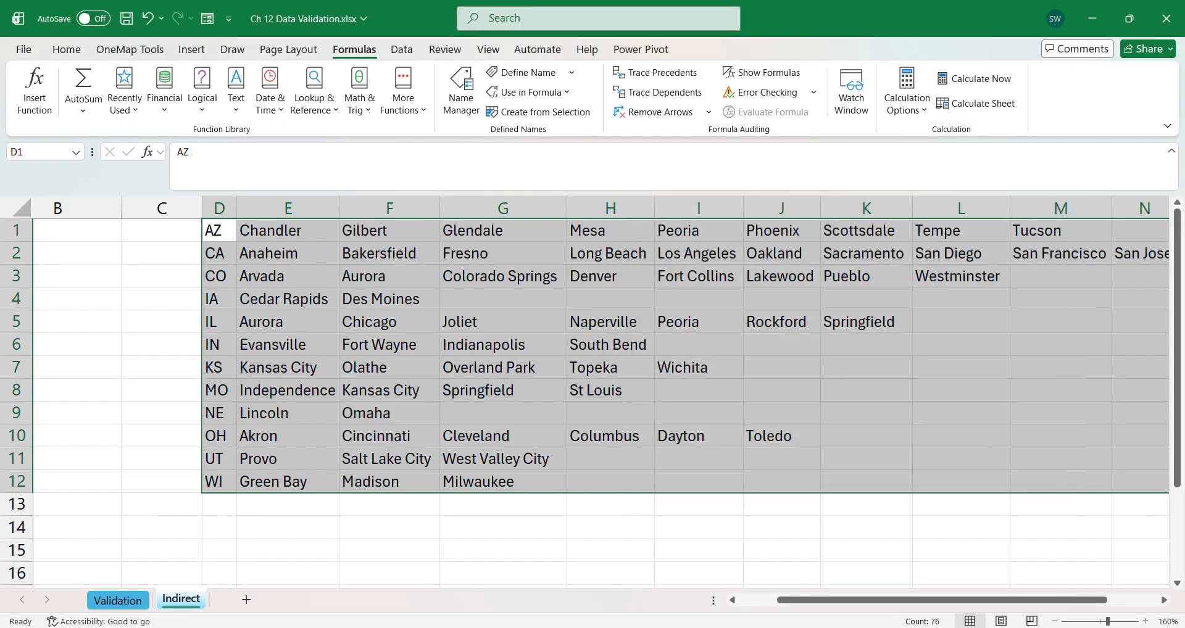
- View the in-cell State list in cell A2
{"action": "left_click_drag", "start_coordinate": [826, 600], "coordinate": [687, 583]}
{"action": "left_click", "coordinate": [67, 254]}
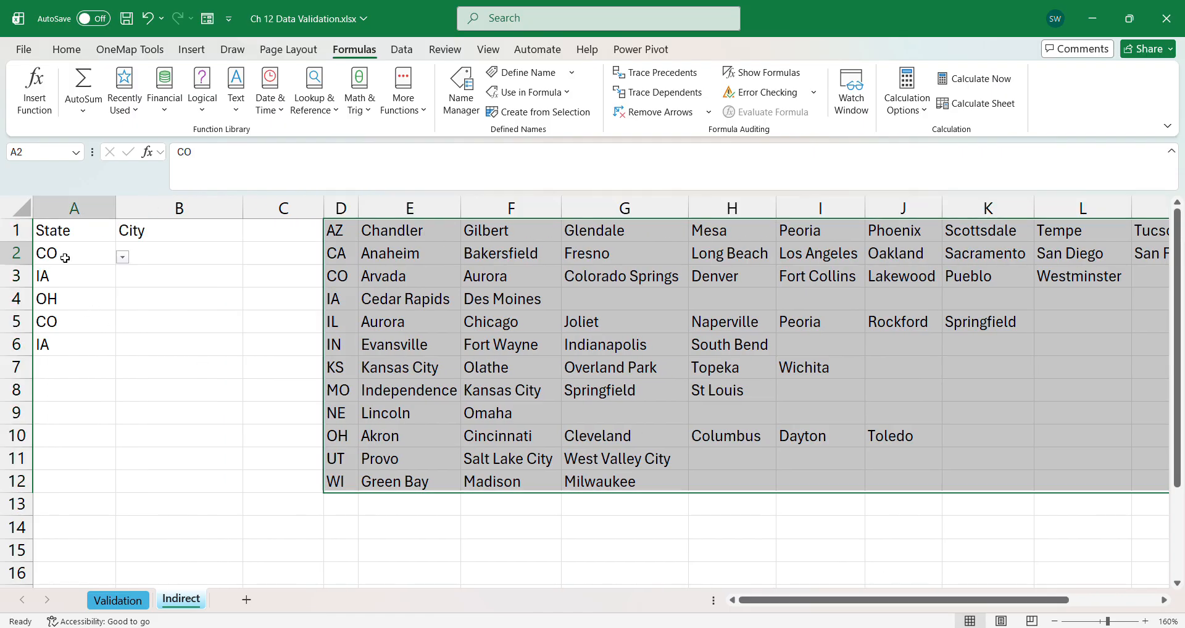
{"action": "left_click", "coordinate": [121, 259]}
{"action": "left_click", "coordinate": [121, 259]}
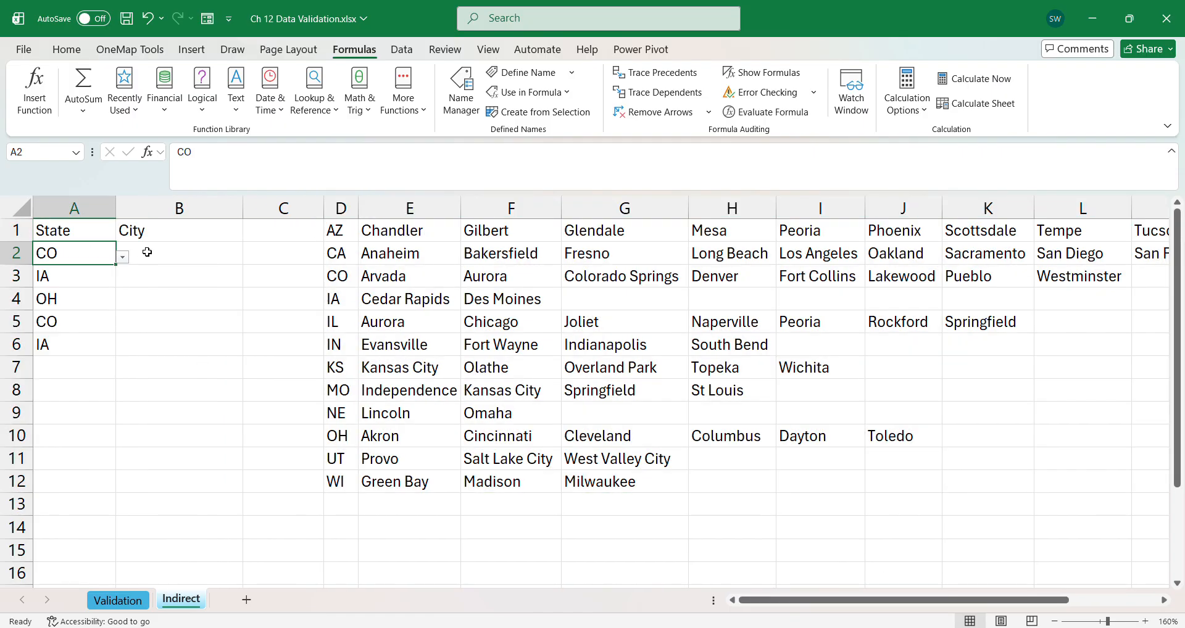
- Apply list validation to City cells B2 to B15 with the source =indirect(a2)
{"action": "left_click", "coordinate": [146, 252]}
{"action": "left_click_drag", "start_coordinate": [173, 531], "coordinate": [171, 539]}
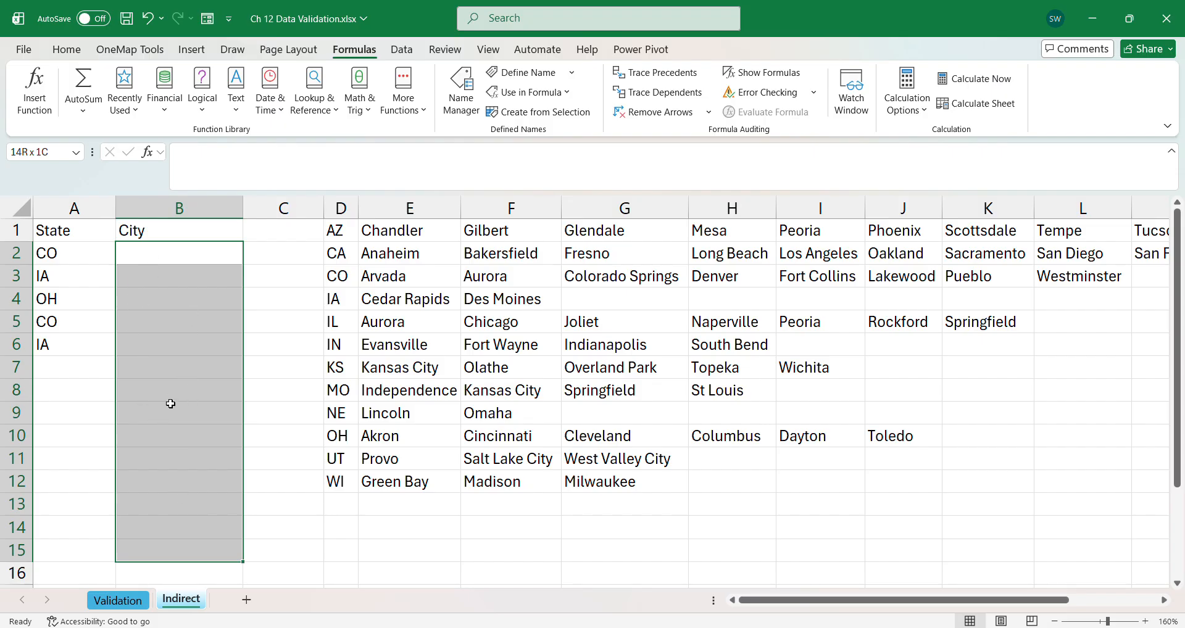
{"action": "left_click", "coordinate": [400, 51]}
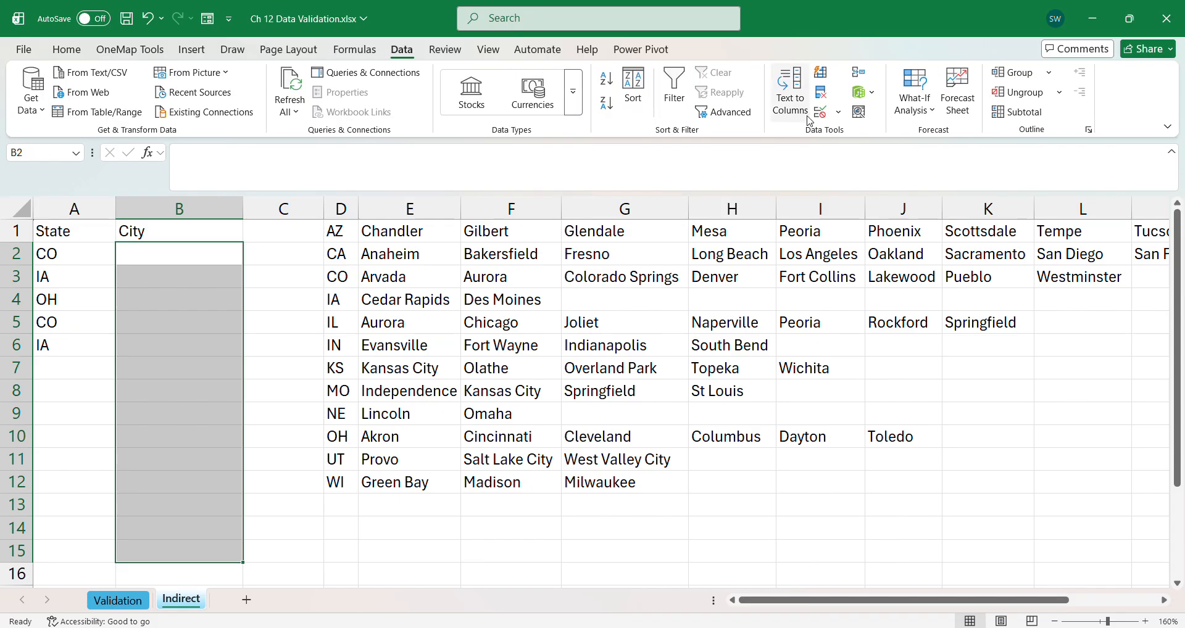
{"action": "left_click", "coordinate": [829, 112]}
{"action": "left_click", "coordinate": [855, 132]}
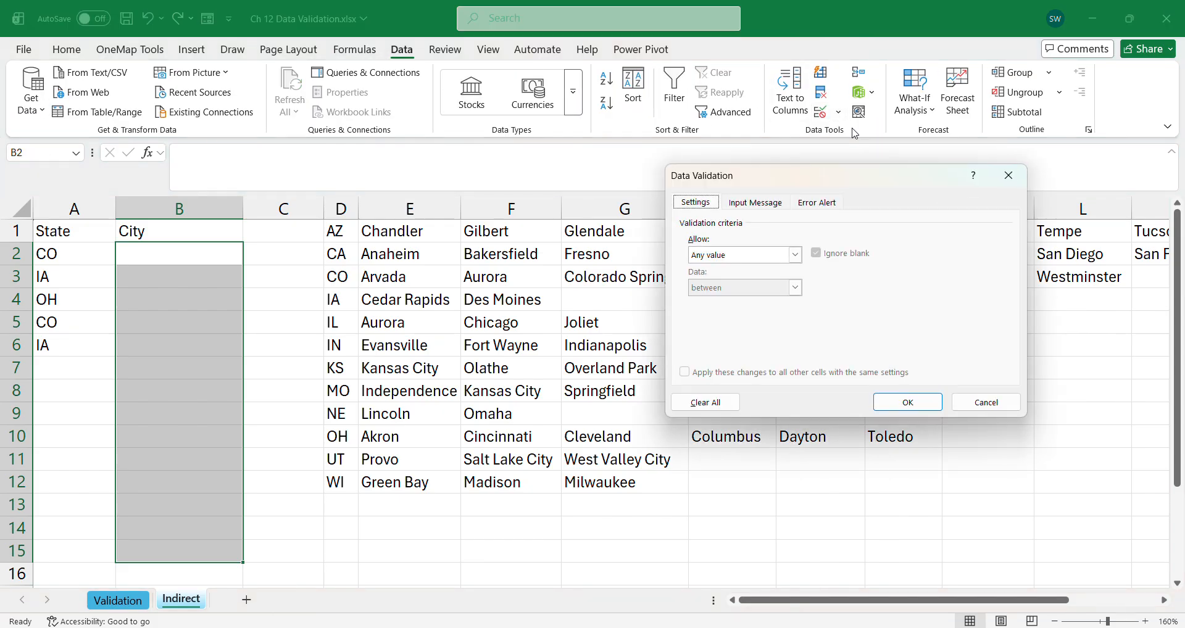
{"action": "left_click", "coordinate": [795, 255]}
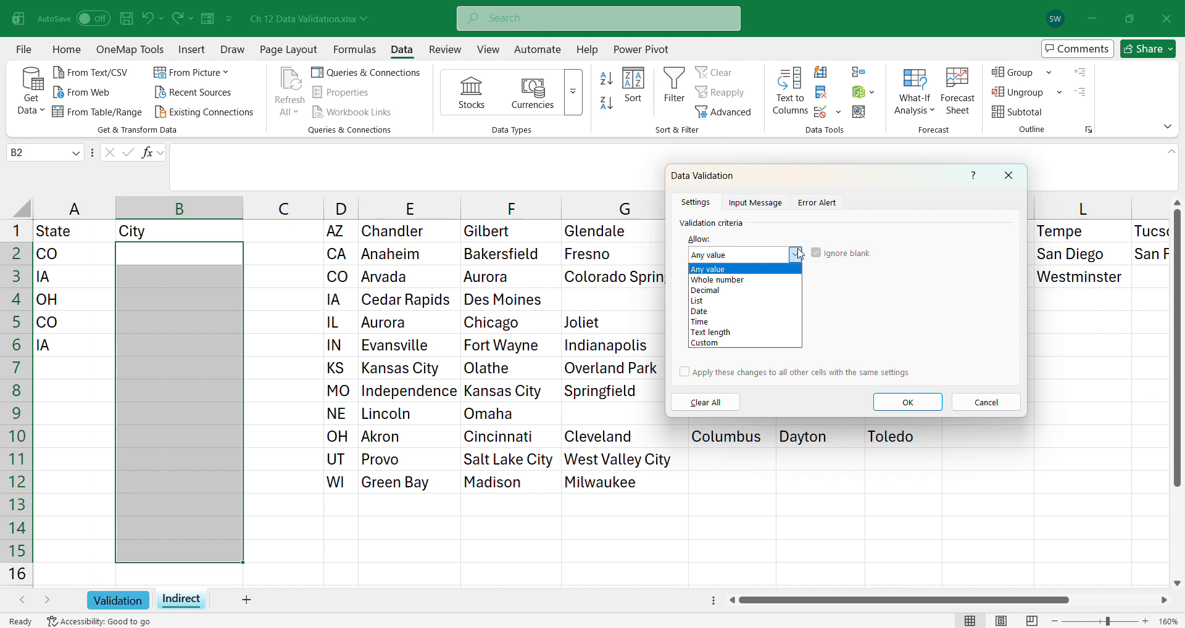
{"action": "left_click", "coordinate": [746, 299]}
{"action": "left_click", "coordinate": [754, 317]}
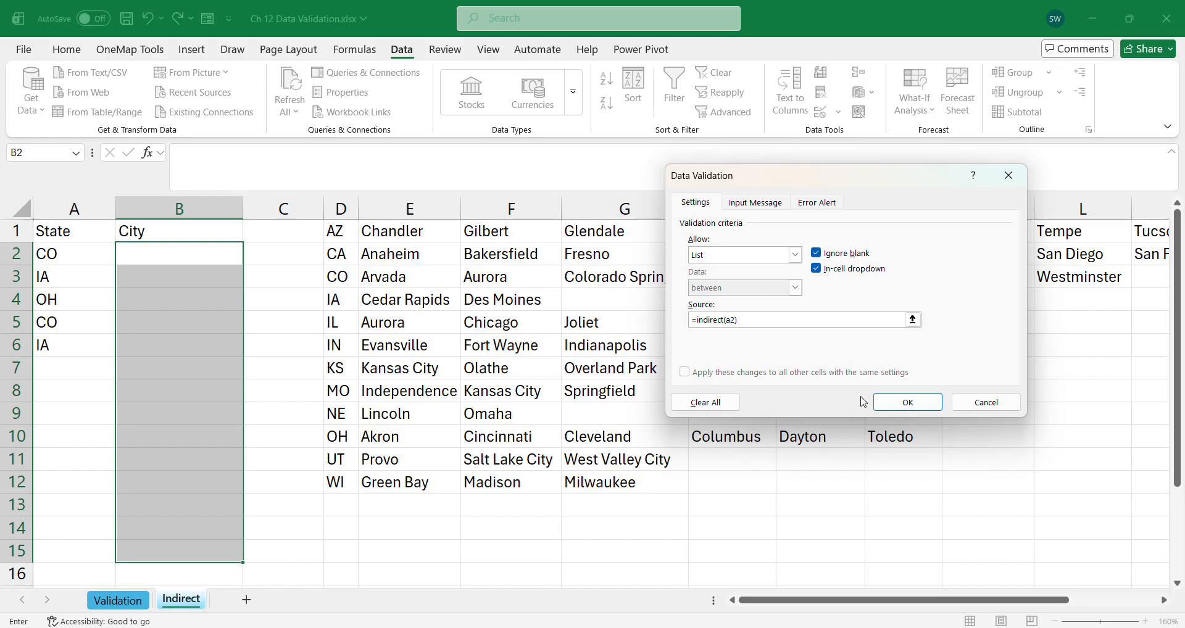
{"action": "left_click", "coordinate": [883, 402]}
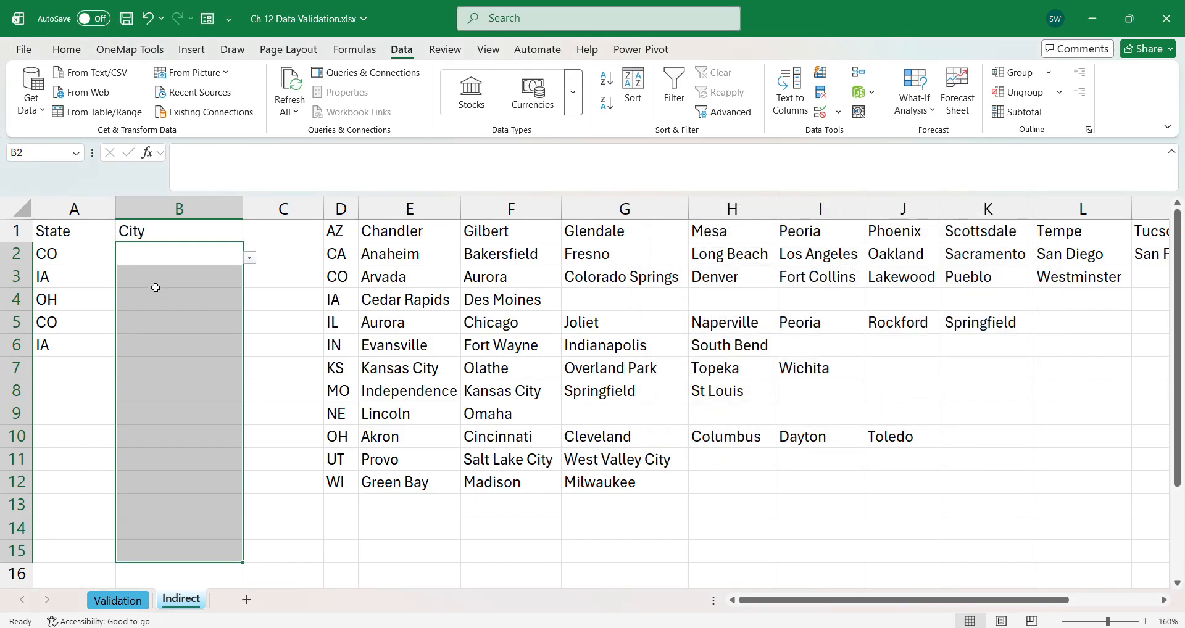
- Check the city options offered in B2 for the state CO in A2
{"action": "left_click", "coordinate": [170, 262]}
{"action": "left_click", "coordinate": [91, 262]}
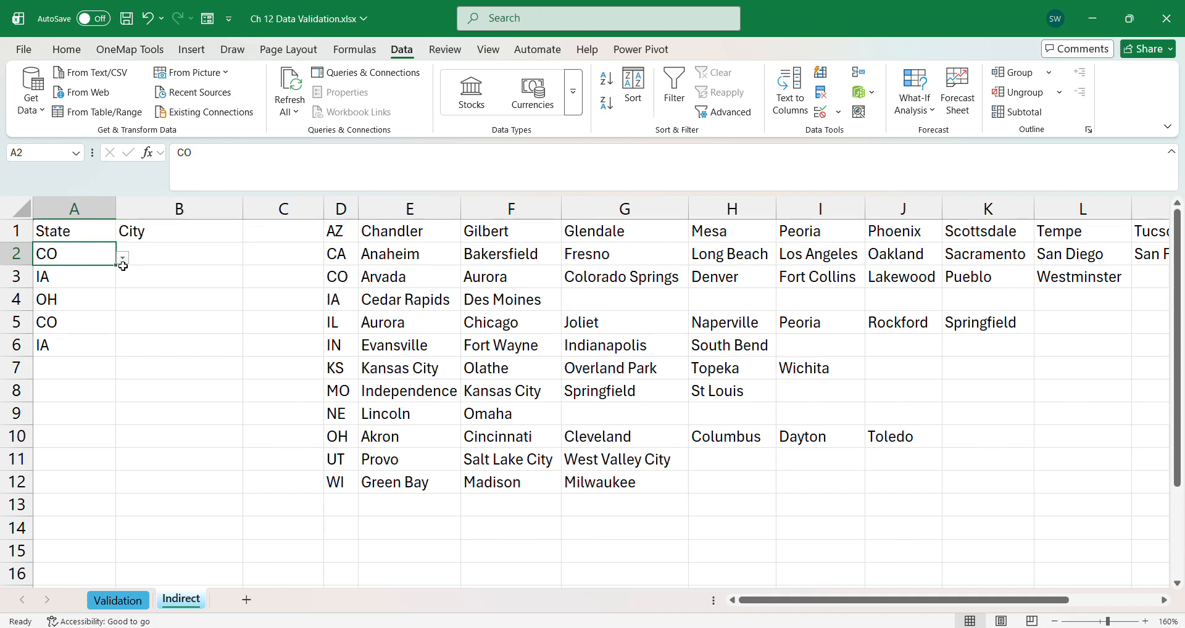
{"action": "left_click", "coordinate": [228, 258]}
{"action": "left_click", "coordinate": [250, 260]}
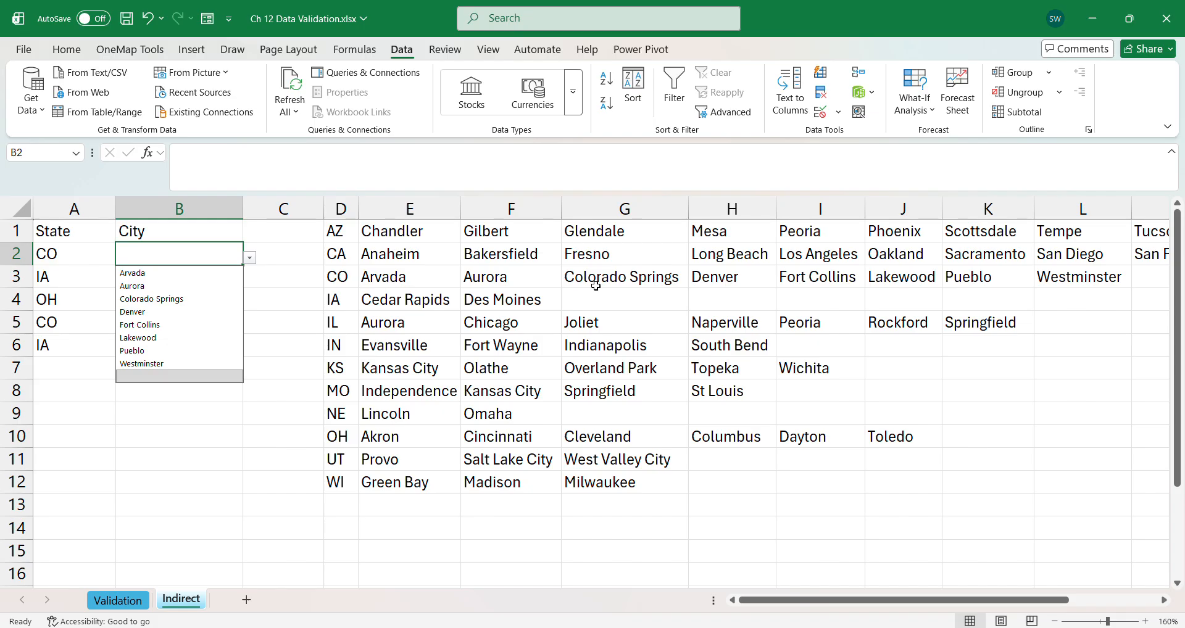
{"action": "left_click", "coordinate": [187, 485]}
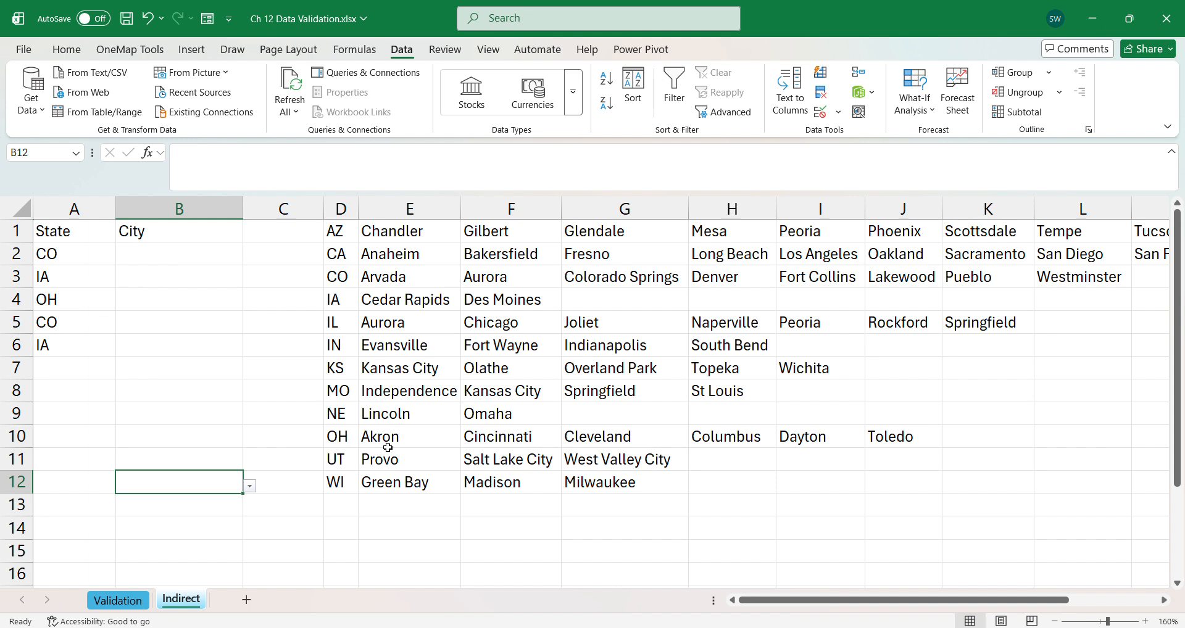
- Choose NE for State cell A2 and open the City list in B2 to check its options
{"action": "left_click", "coordinate": [77, 255]}
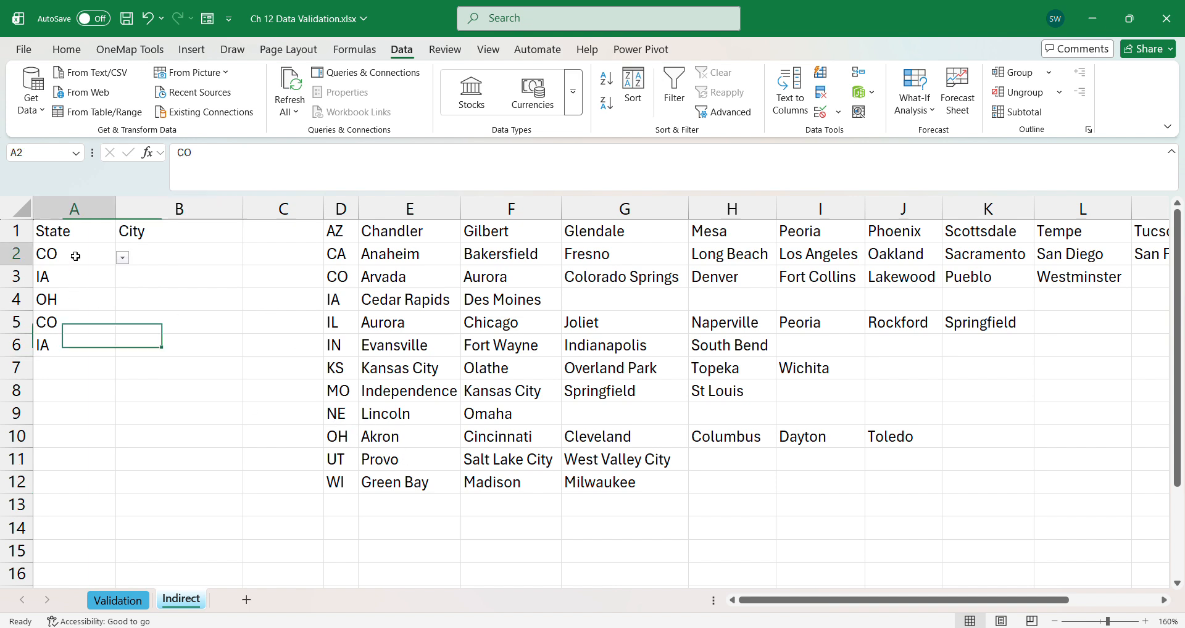
{"action": "left_click", "coordinate": [122, 258]}
{"action": "left_click", "coordinate": [43, 377]}
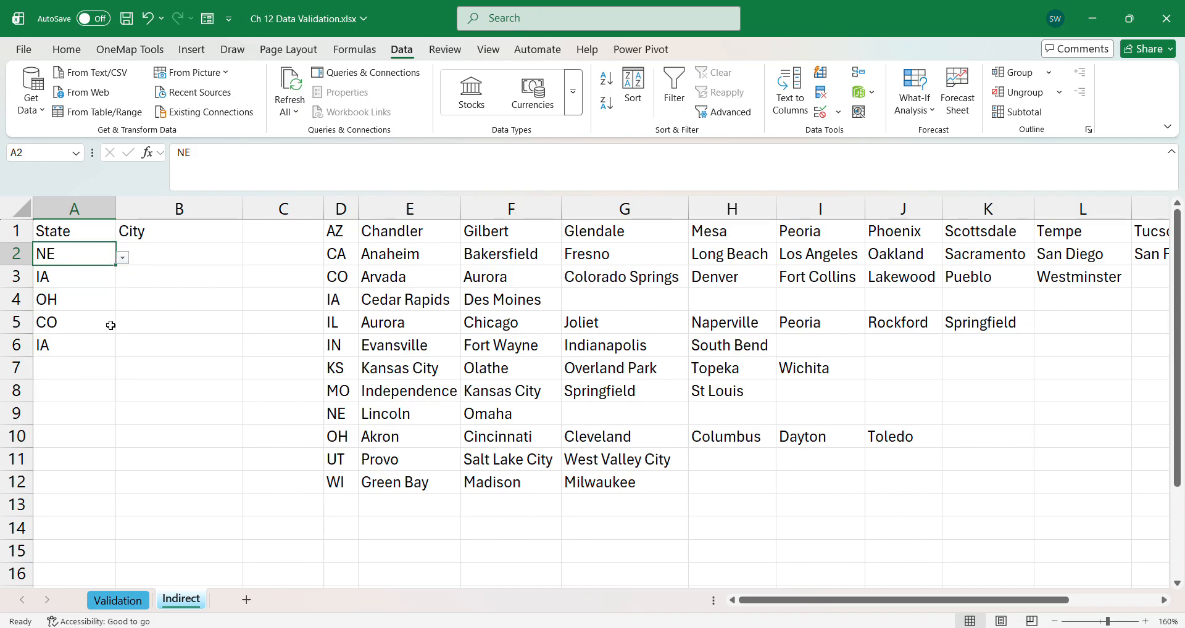
{"action": "left_click", "coordinate": [165, 263]}
{"action": "left_click", "coordinate": [250, 259]}
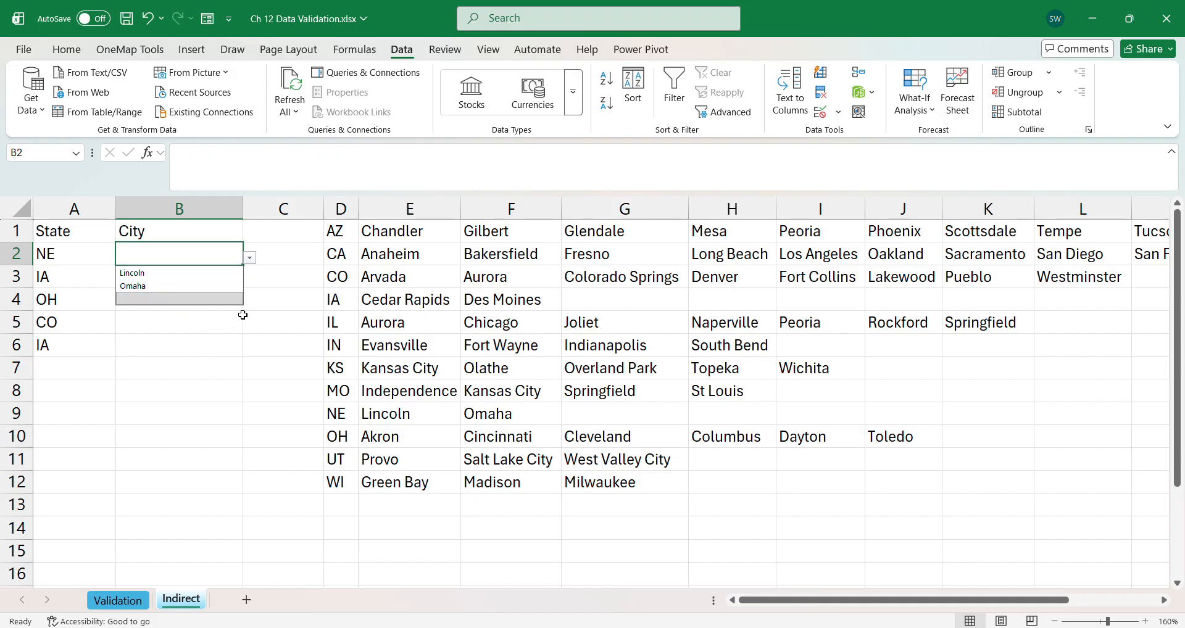
- Use Go To Special to select the blank cells within the state and city table D1:O12, and delete them with cells shifted left
{"action": "left_click", "coordinate": [191, 301]}
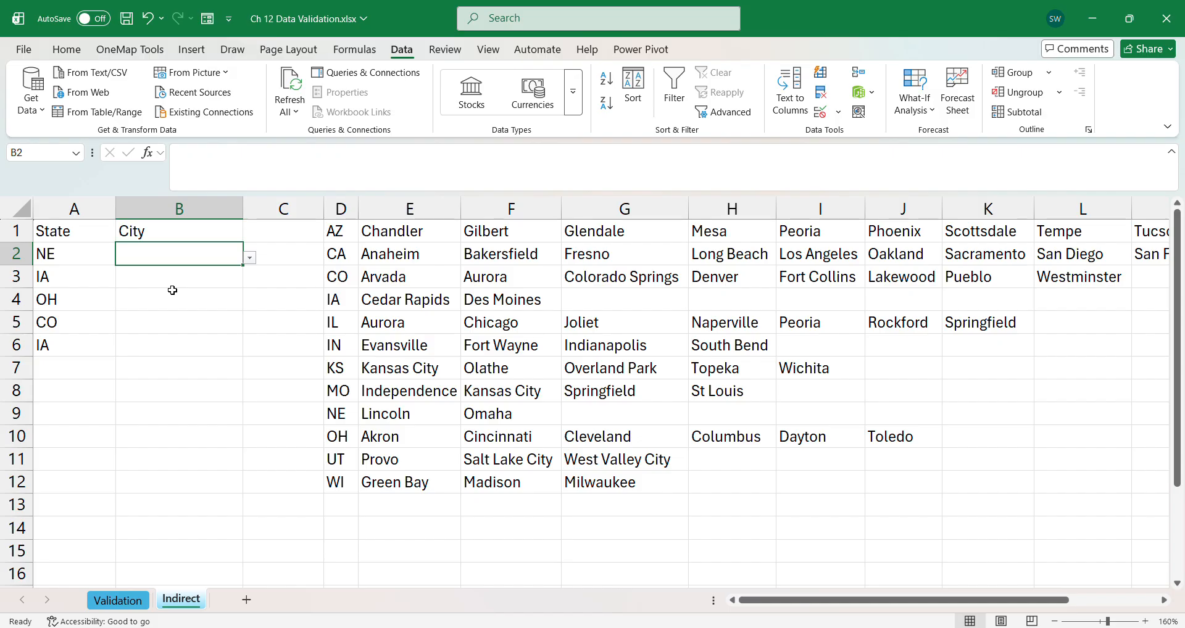
{"action": "left_click_drag", "start_coordinate": [780, 600], "coordinate": [856, 599]}
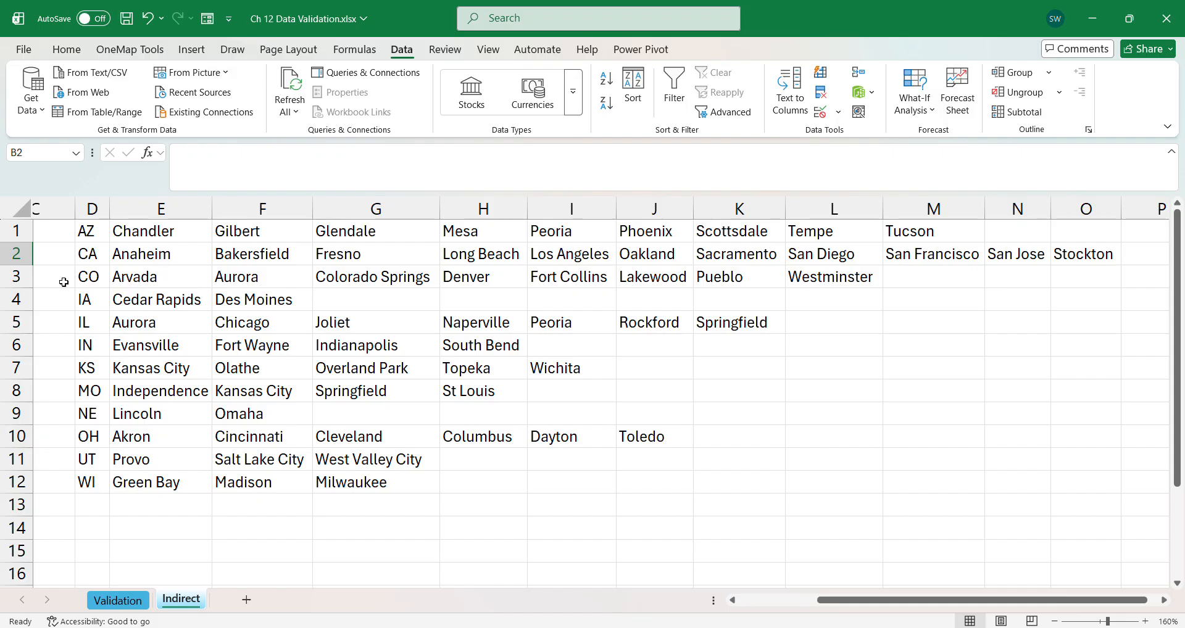
{"action": "left_click", "coordinate": [90, 230]}
{"action": "left_click", "coordinate": [1094, 475], "text": "shift"}
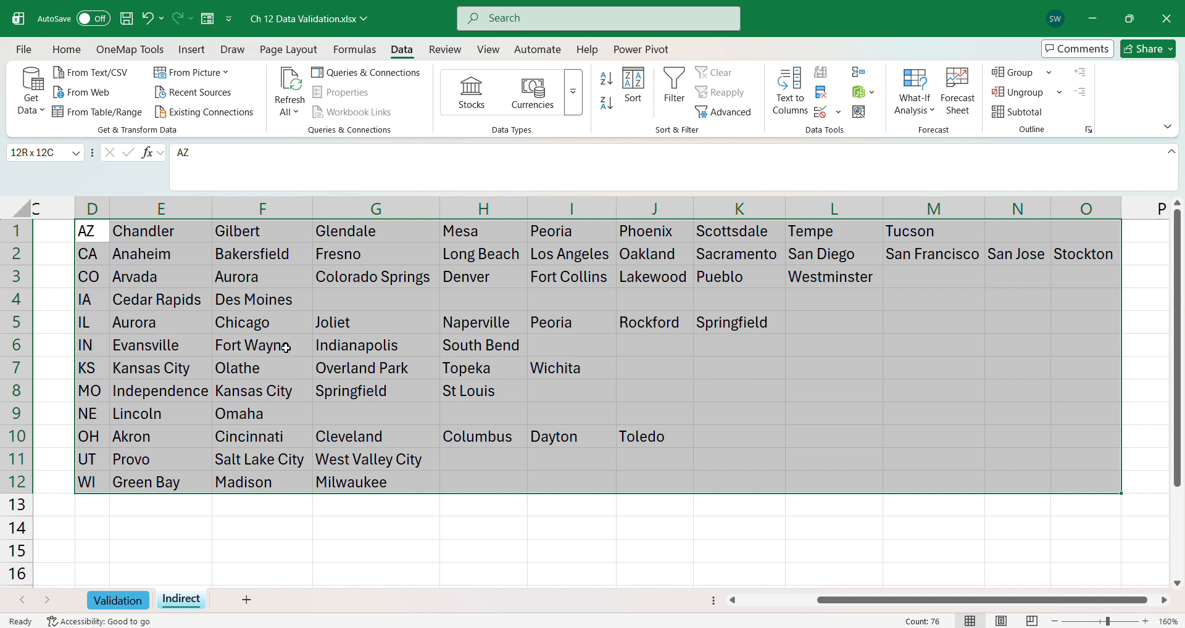
{"action": "left_click", "coordinate": [87, 239]}
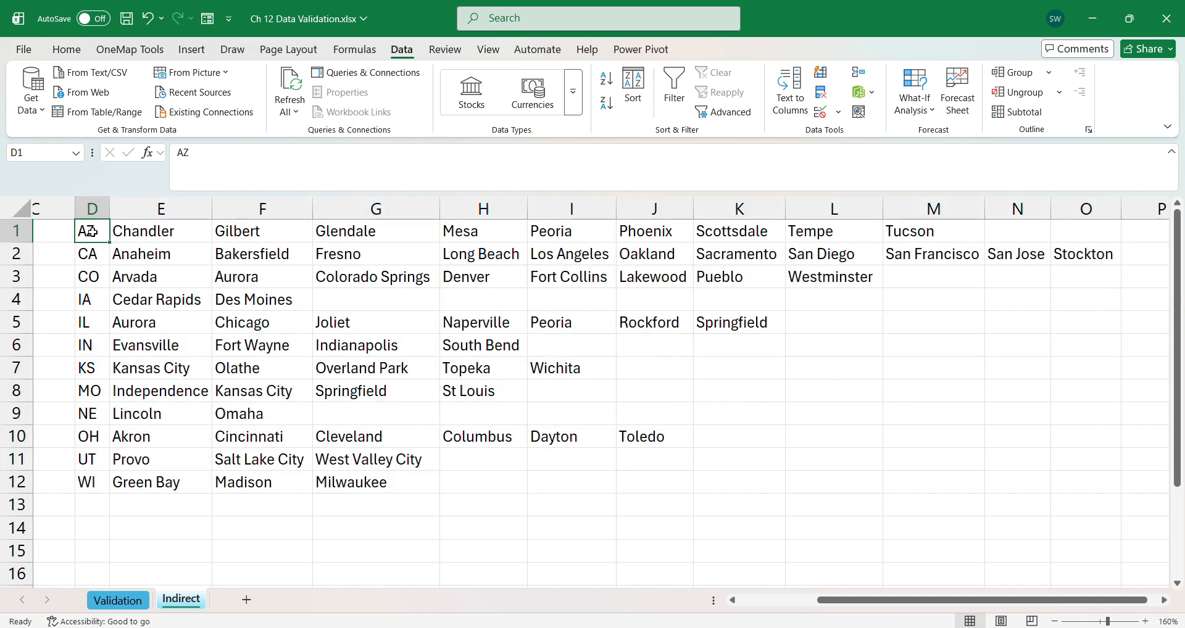
{"action": "left_click", "coordinate": [1084, 470], "text": "shift"}
{"action": "left_click", "coordinate": [1089, 481], "text": "shift"}
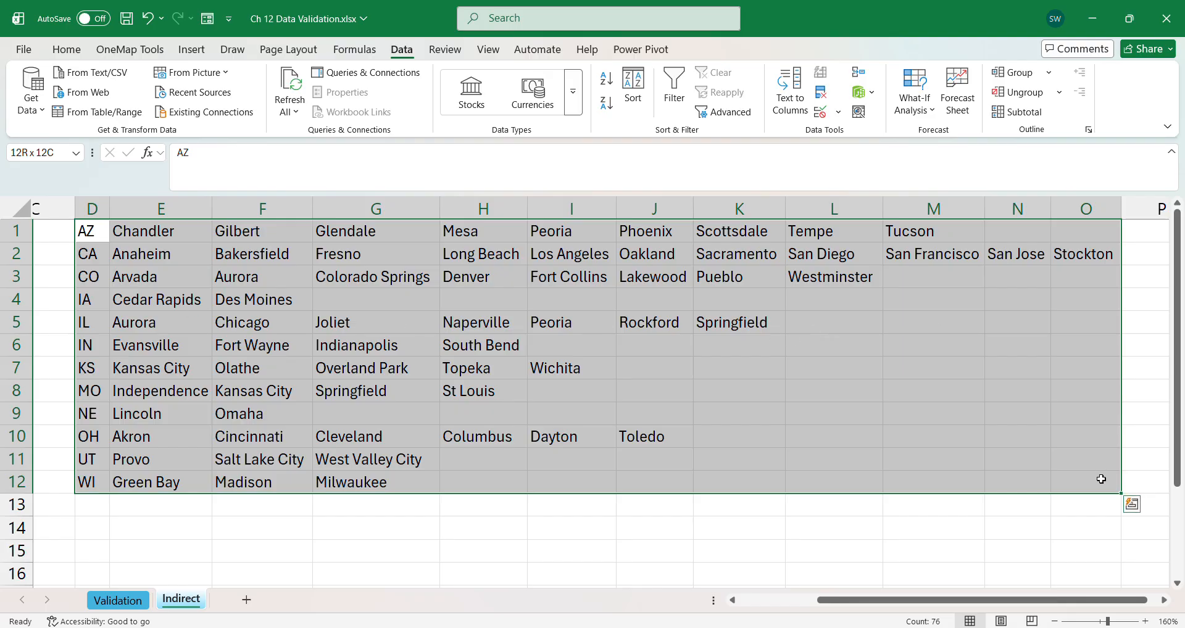
{"action": "left_click", "coordinate": [64, 53]}
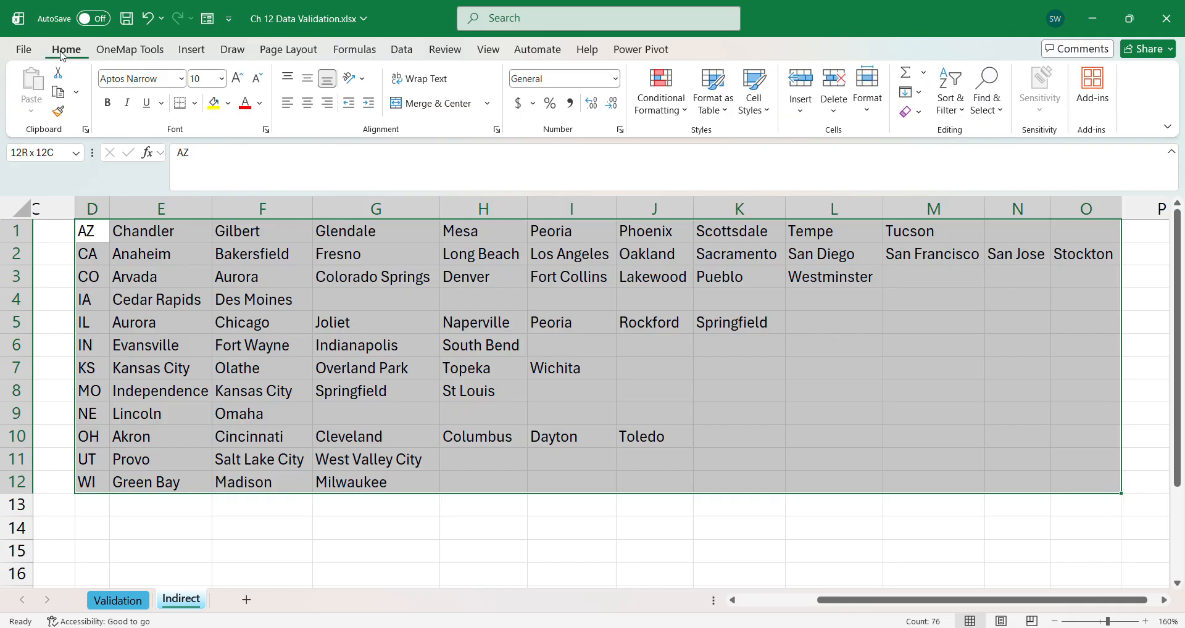
{"action": "left_click", "coordinate": [984, 110]}
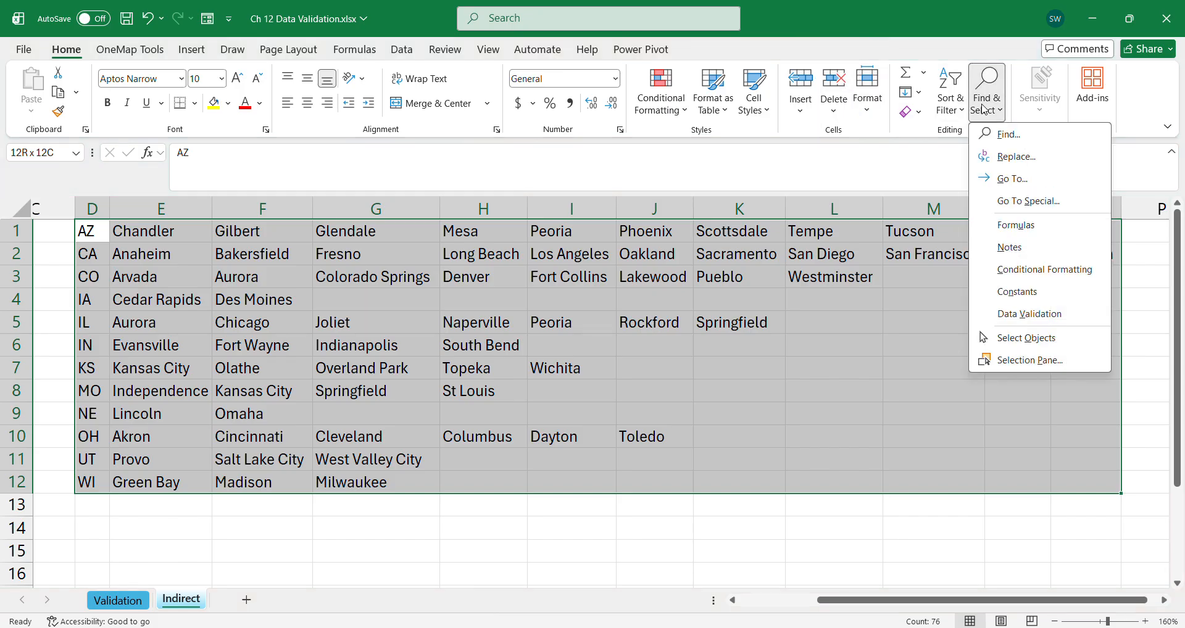
{"action": "left_click", "coordinate": [1026, 202]}
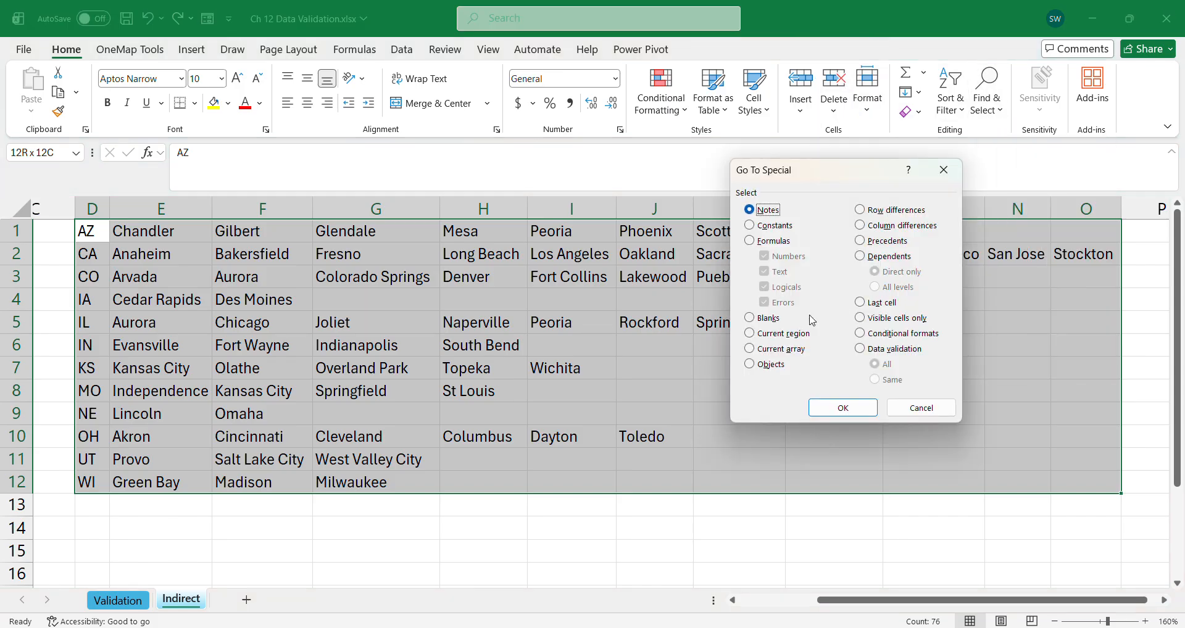
{"action": "left_click", "coordinate": [749, 319]}
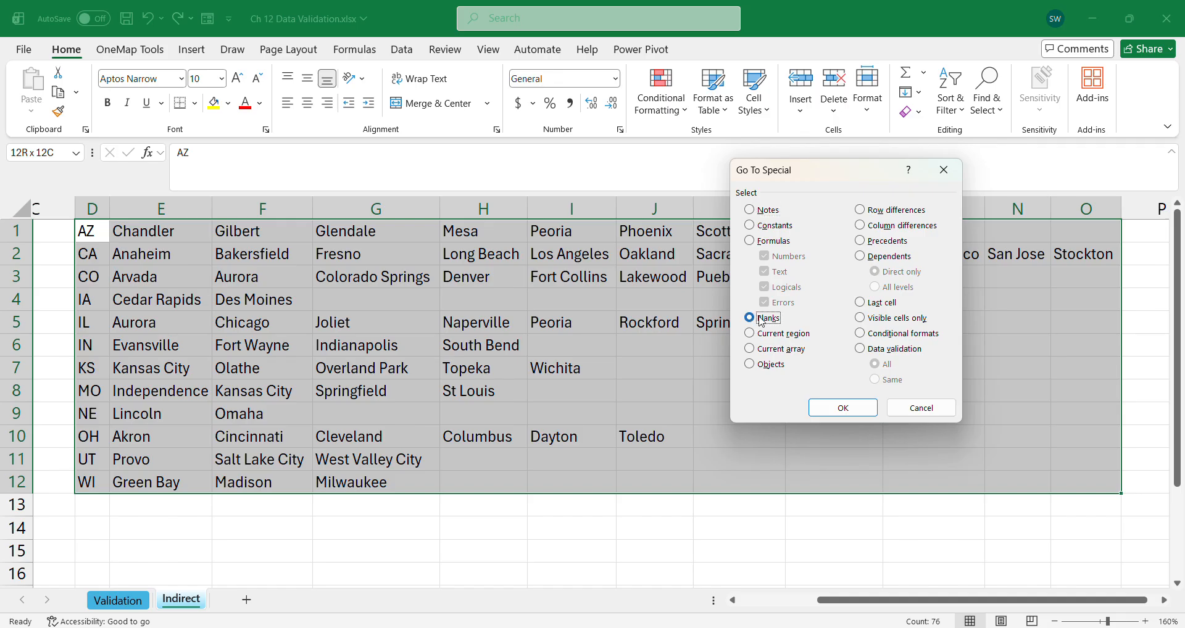
{"action": "left_click", "coordinate": [841, 407]}
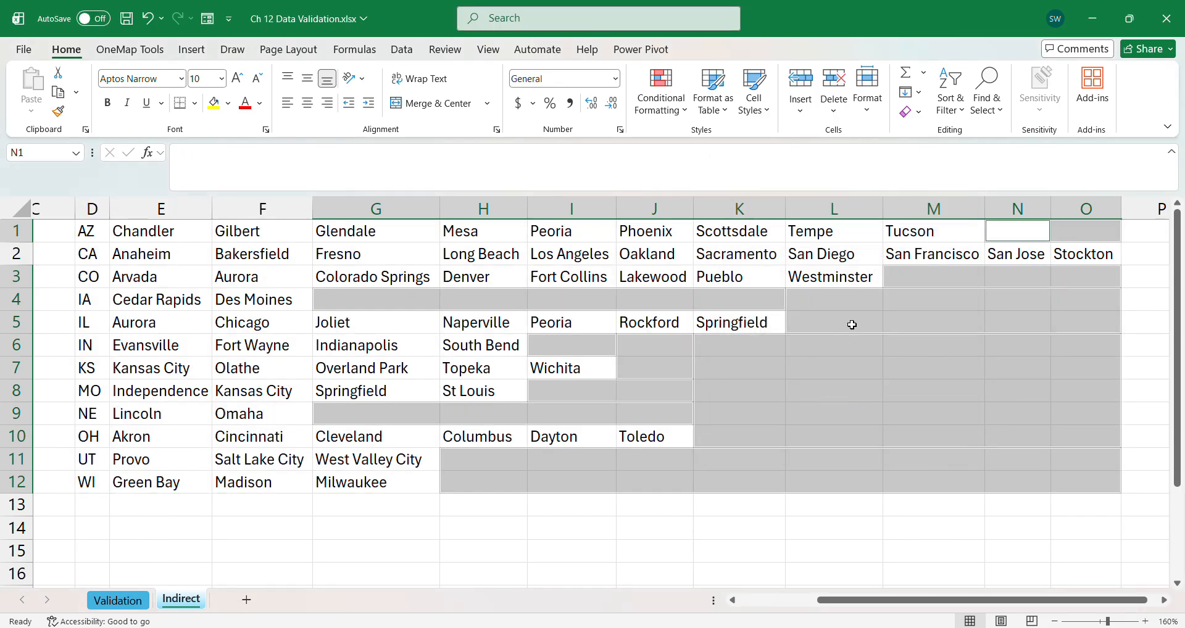
{"action": "right_click", "coordinate": [937, 367]}
{"action": "left_click", "coordinate": [964, 335]}
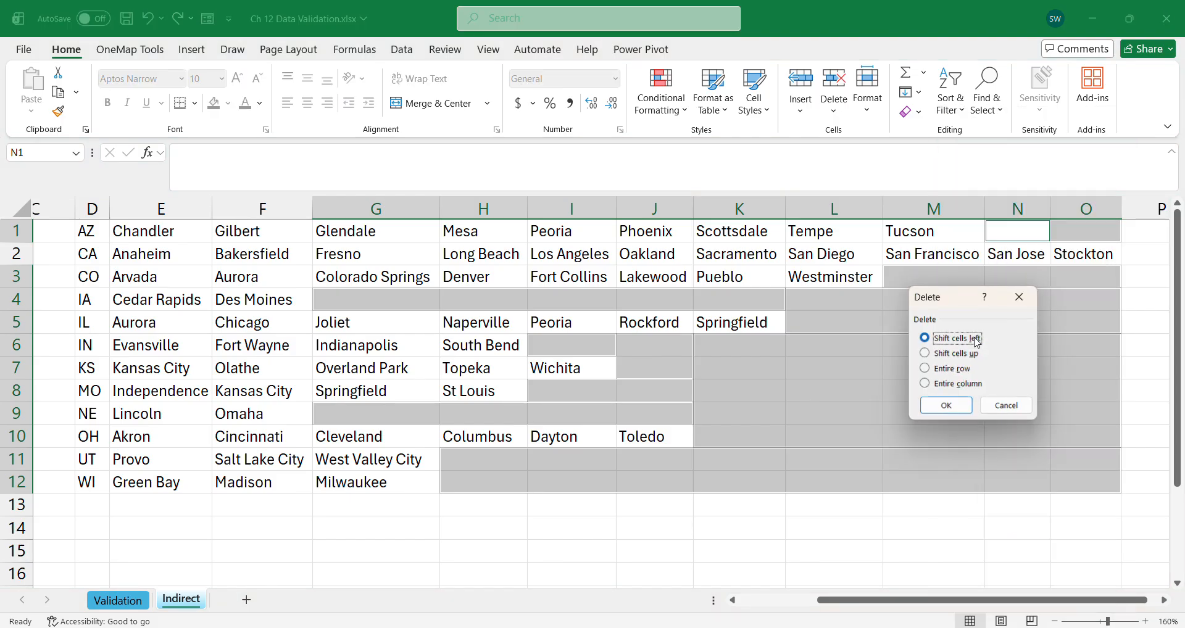
{"action": "left_click", "coordinate": [946, 407]}
- Fill the first two City cells from their dependent lists: Omaha in B2 and Des Moines in B3
{"action": "left_click_drag", "start_coordinate": [985, 600], "coordinate": [905, 599]}
{"action": "left_click", "coordinate": [219, 259]}
{"action": "left_click", "coordinate": [250, 257]}
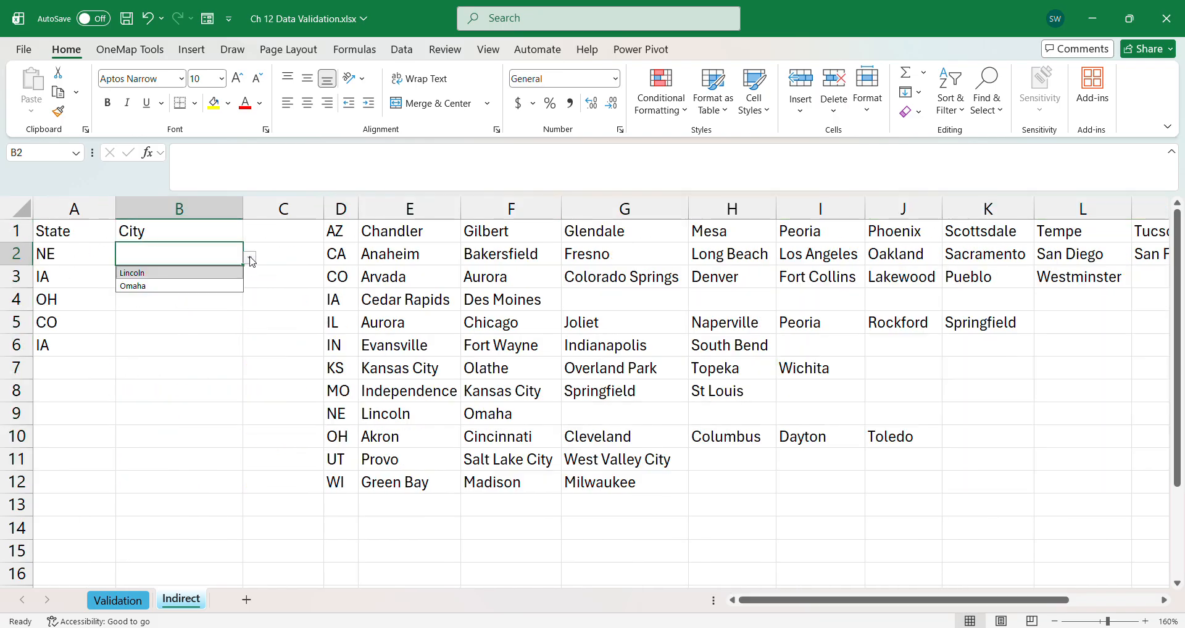
{"action": "left_click", "coordinate": [198, 287]}
{"action": "left_click", "coordinate": [171, 283]}
{"action": "left_click", "coordinate": [249, 281]}
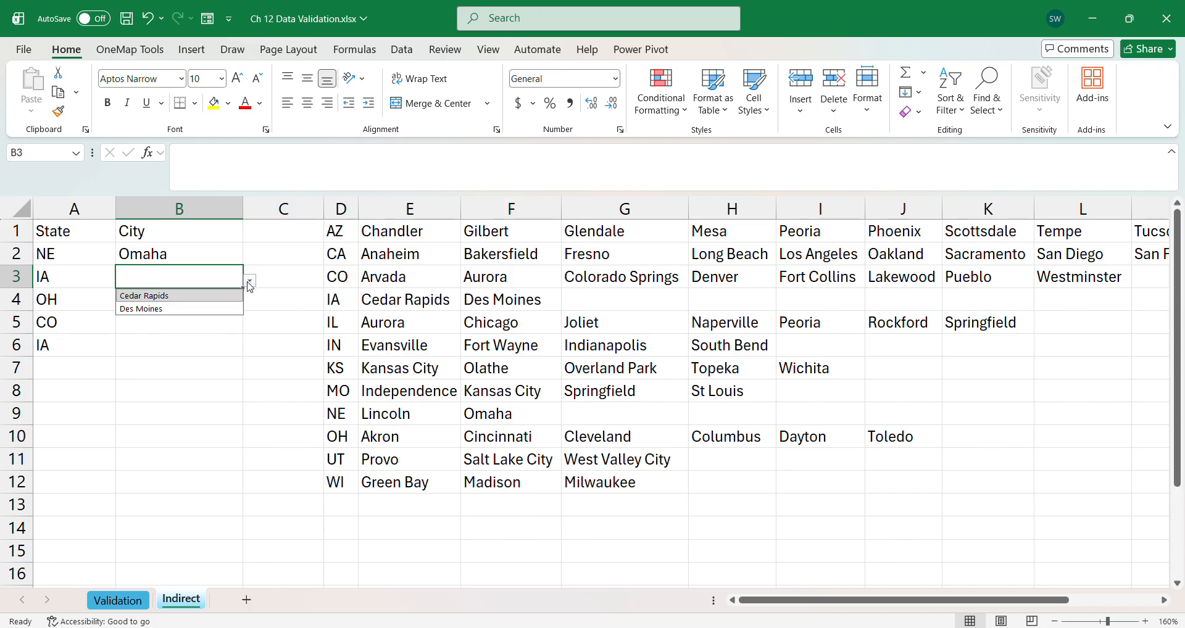
{"action": "left_click", "coordinate": [184, 316]}
- Choose Akron for City cell B4 and Colorado Springs for B5 from their dependent lists
{"action": "left_click", "coordinate": [198, 300]}
{"action": "left_click", "coordinate": [250, 303]}
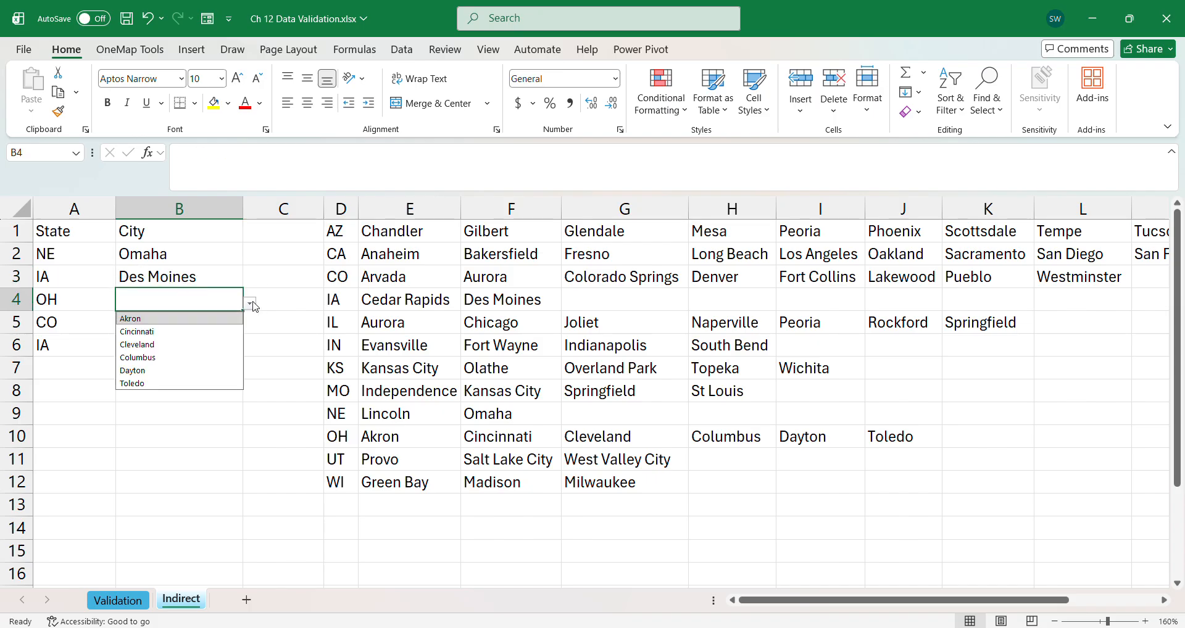
{"action": "left_click", "coordinate": [250, 303]}
{"action": "left_click", "coordinate": [163, 327]}
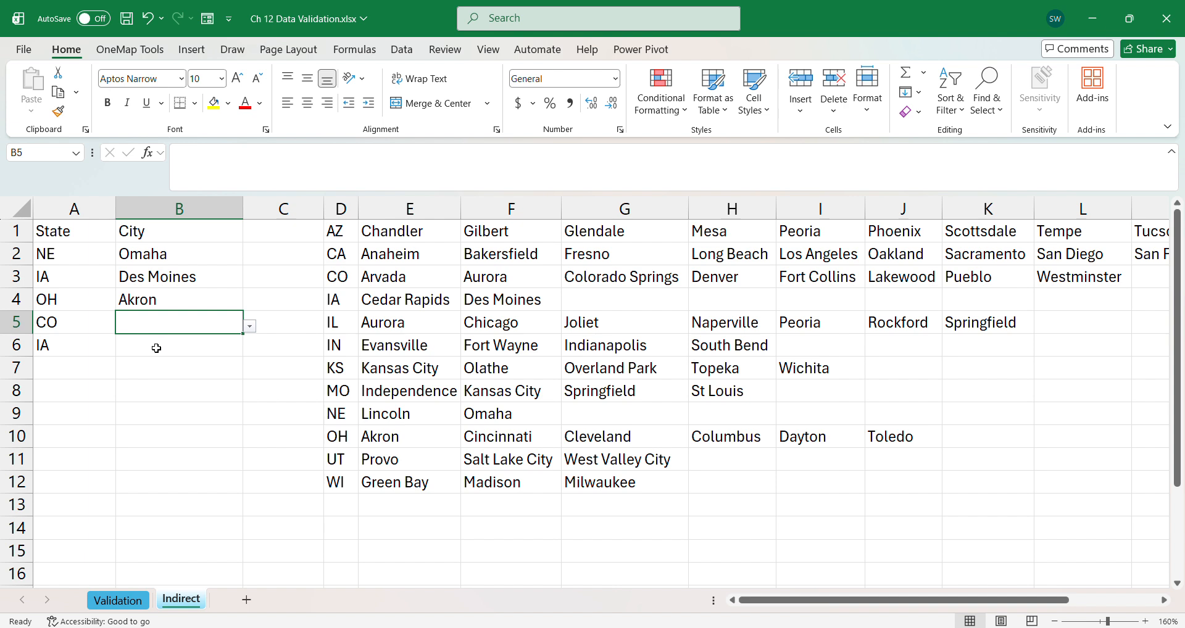
{"action": "left_click", "coordinate": [171, 337]}
{"action": "left_click", "coordinate": [216, 324]}
{"action": "left_click", "coordinate": [250, 326]}
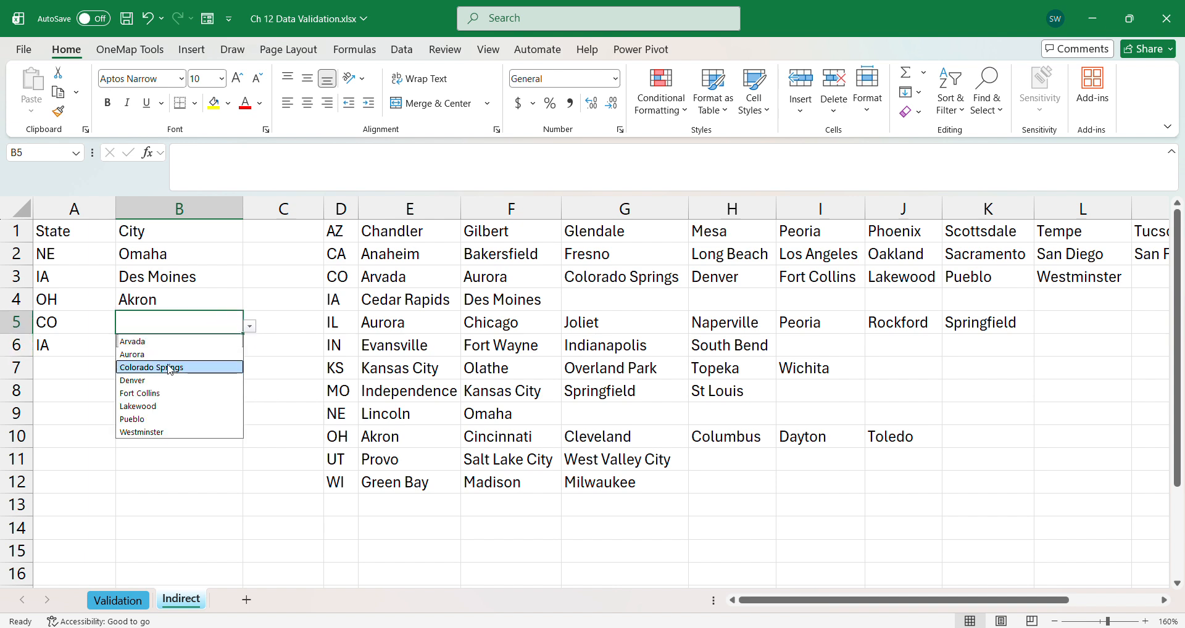
{"action": "left_click", "coordinate": [158, 367]}
- Choose Des Moines from the dependent city list for cell B6
{"action": "left_click", "coordinate": [159, 353]}
{"action": "left_click", "coordinate": [250, 349]}
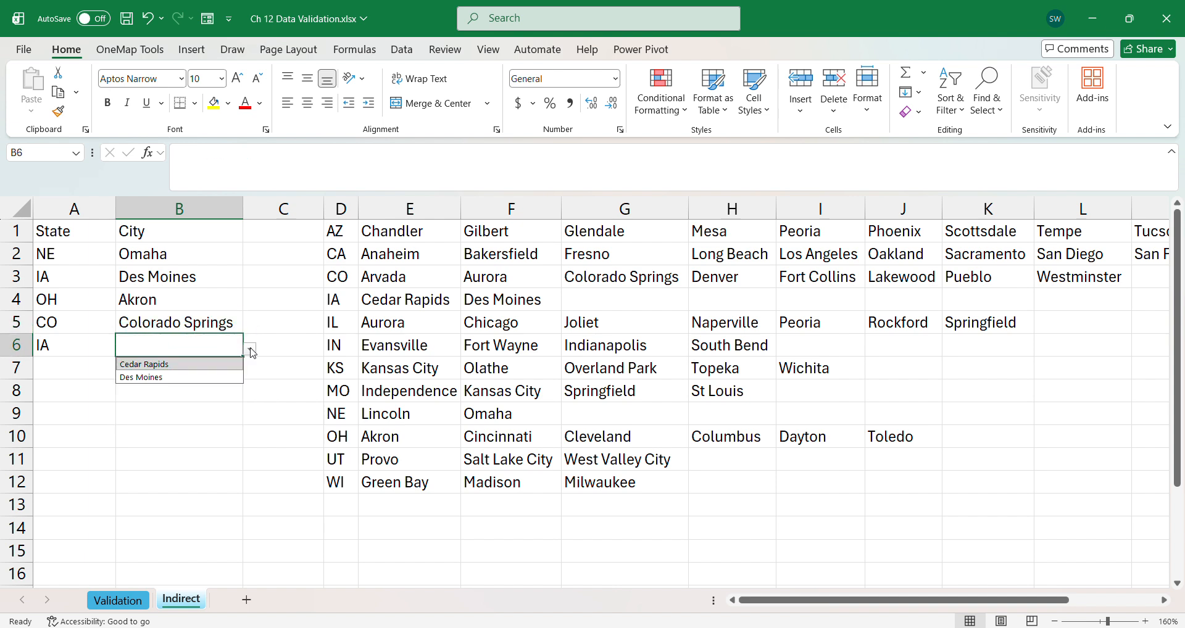
{"action": "left_click", "coordinate": [163, 377]}
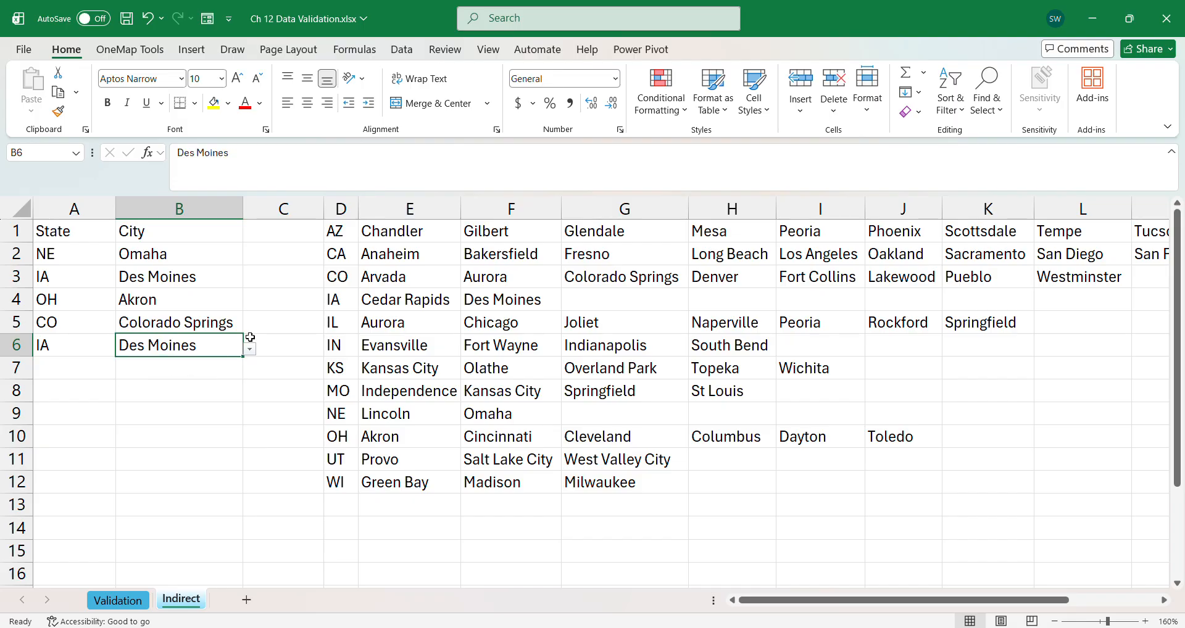